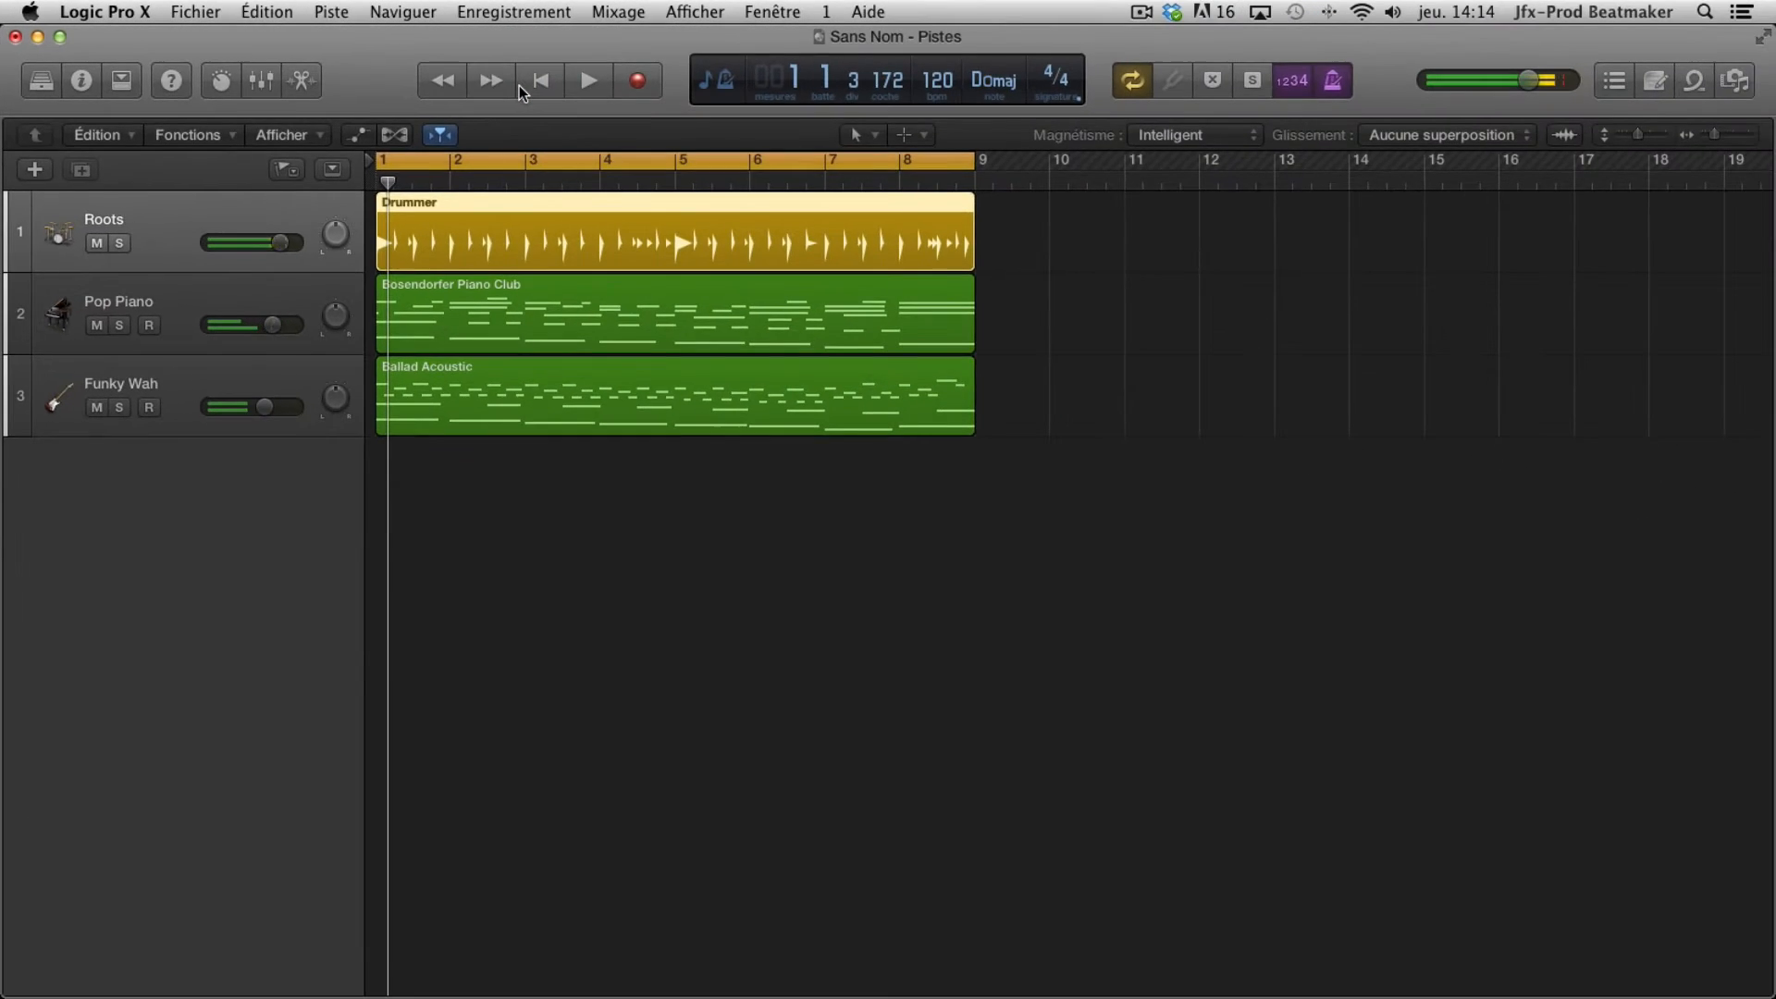
# Open the mixer and select each channel strip in turn, from Roots through to Master
pyautogui.press('super+2')
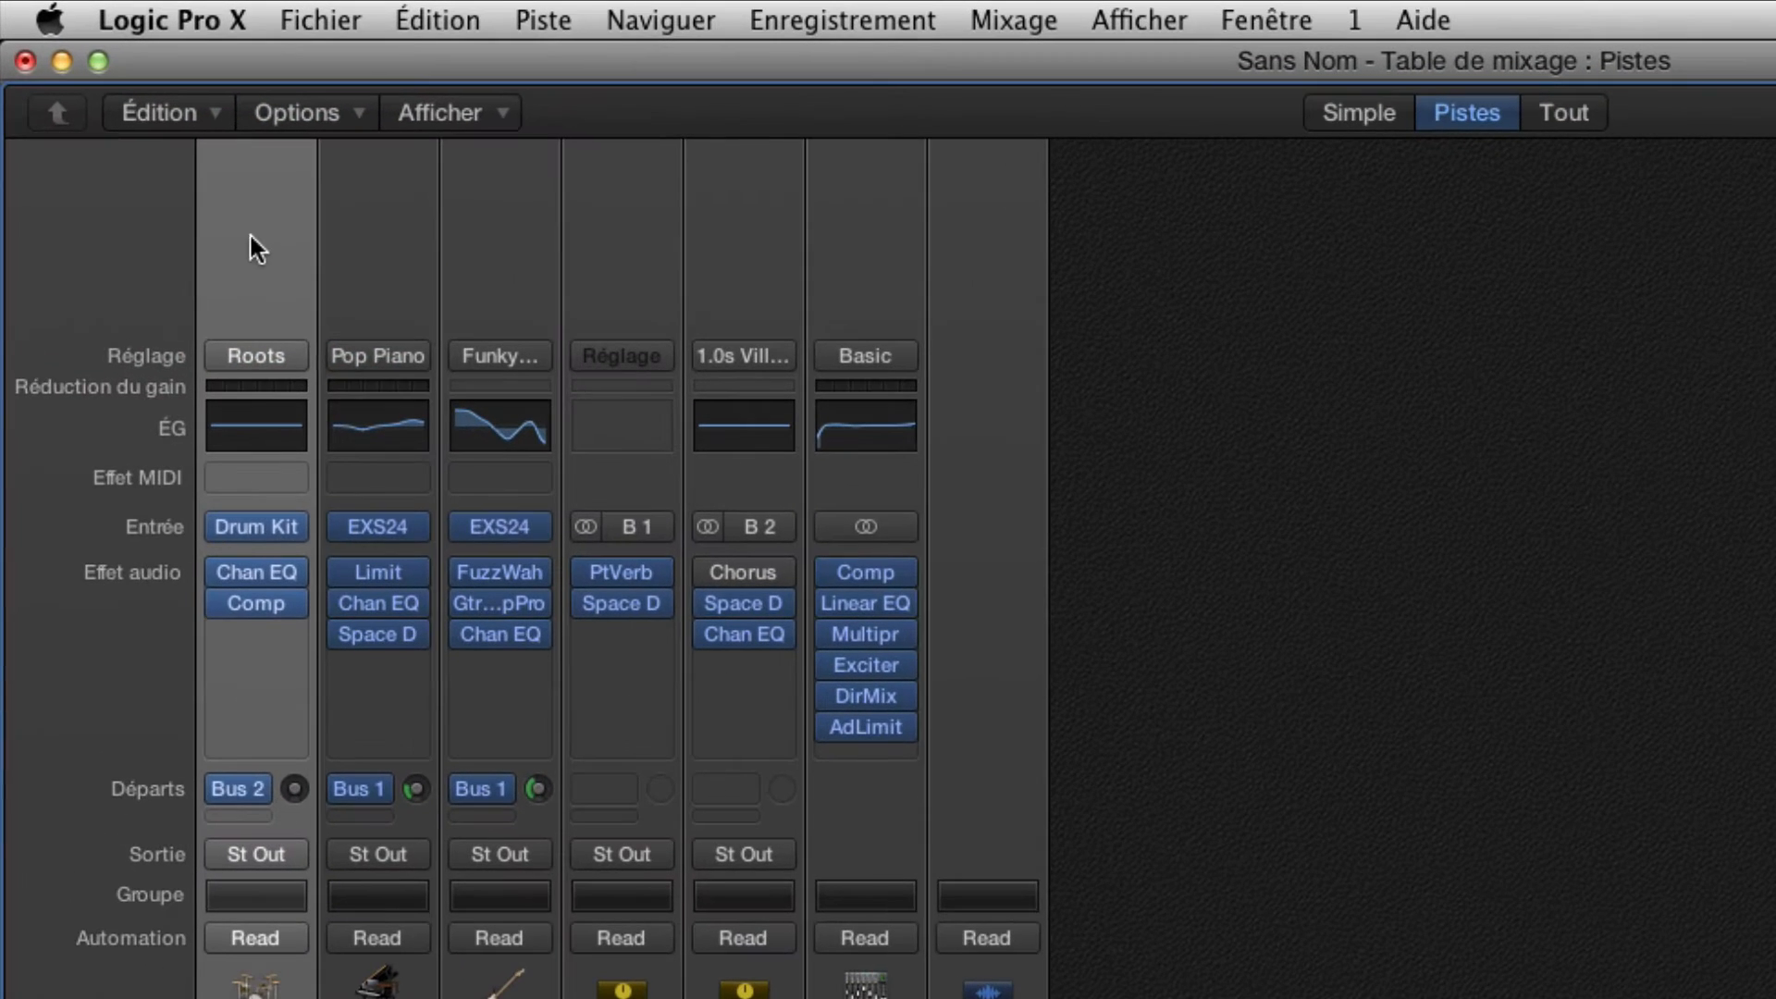
pyautogui.click(240, 264)
pyautogui.click(352, 248)
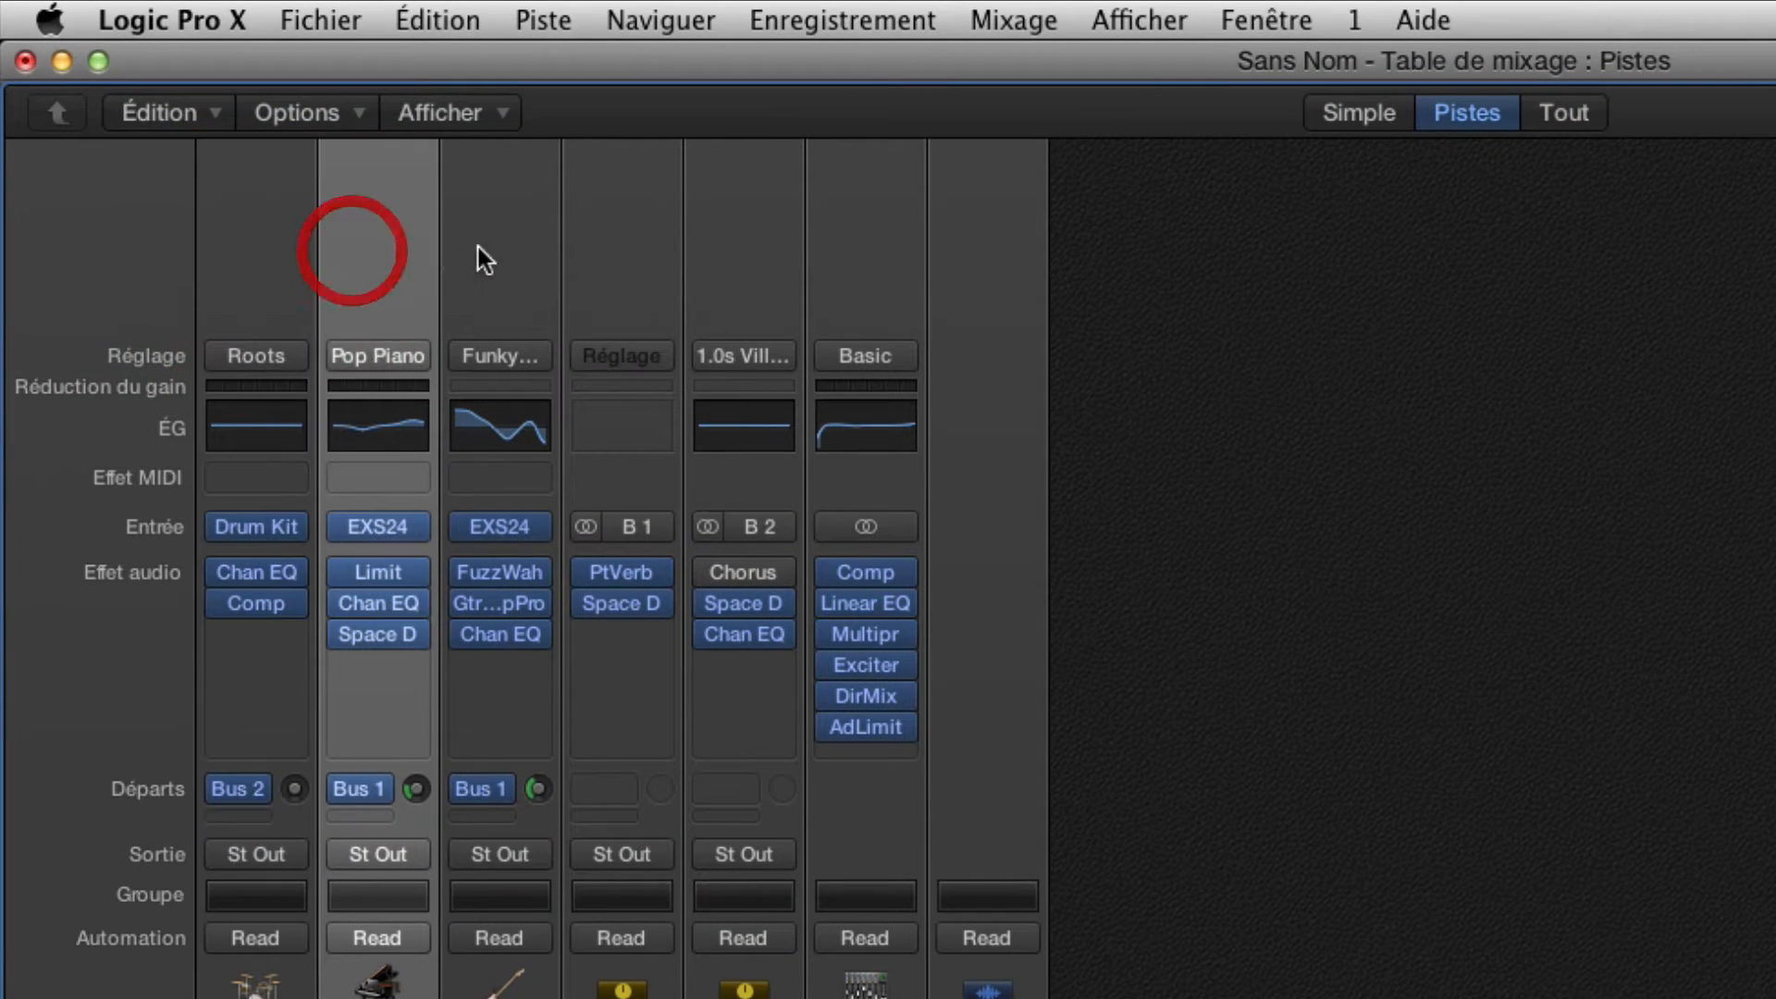
pyautogui.click(481, 246)
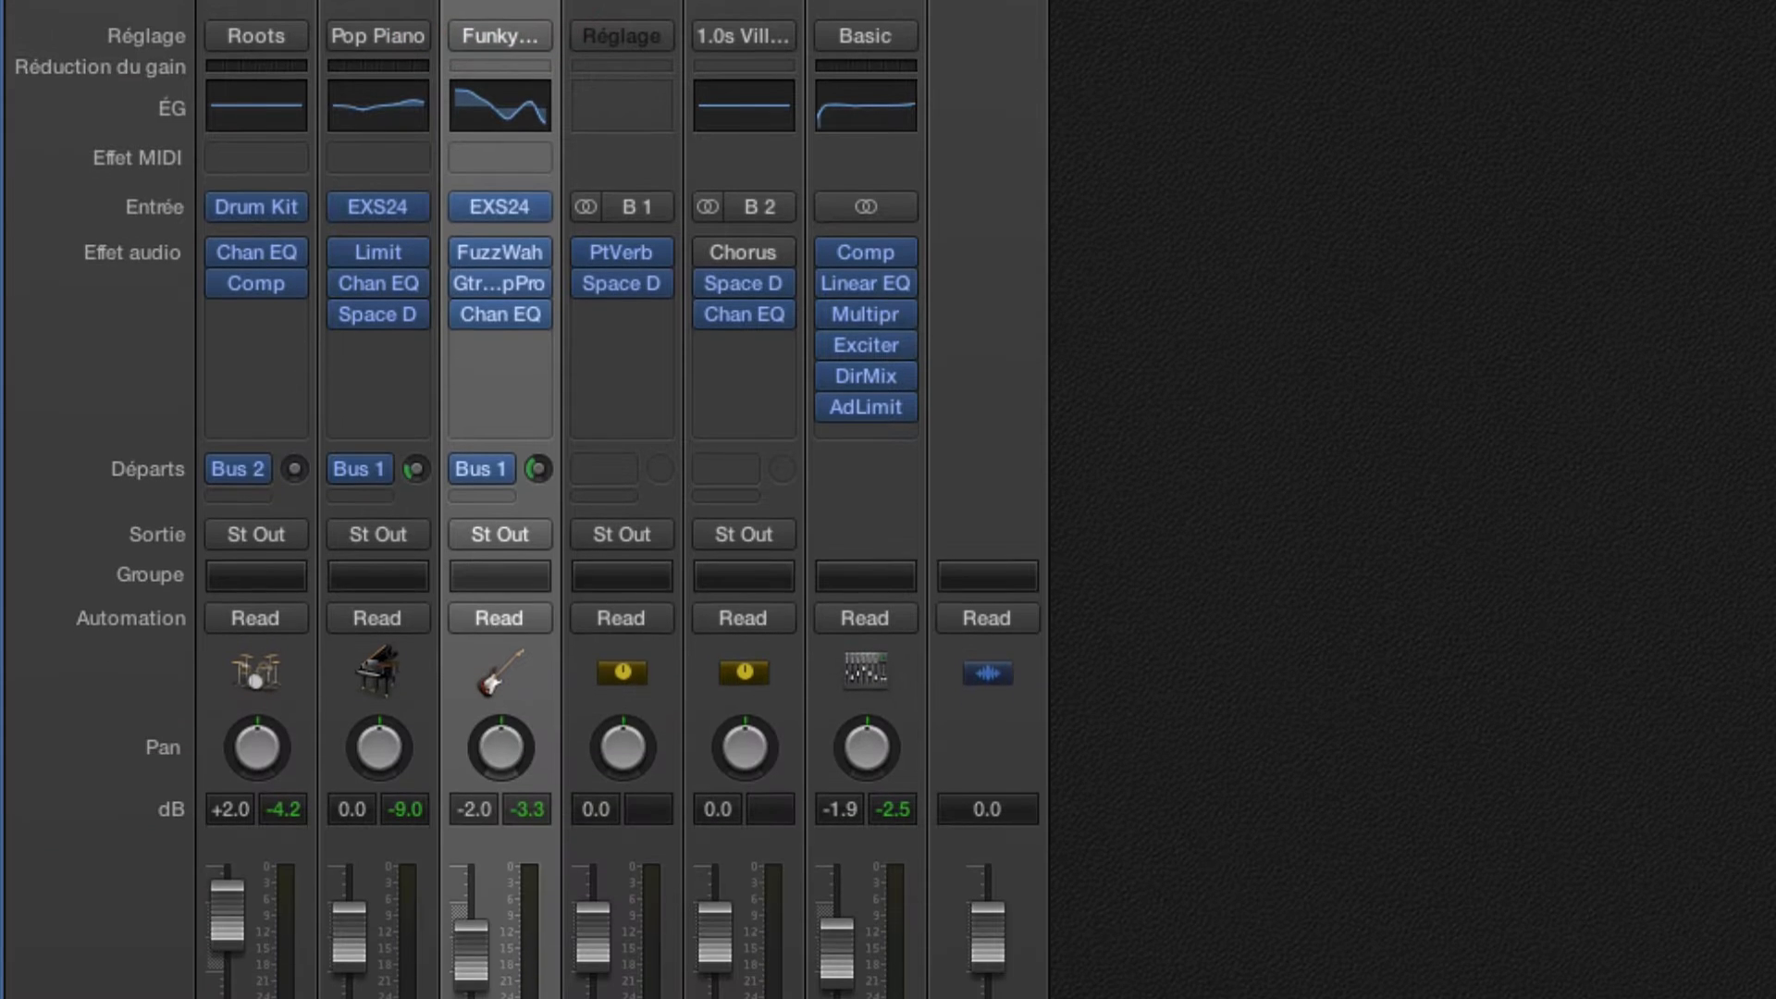
pyautogui.click(622, 254)
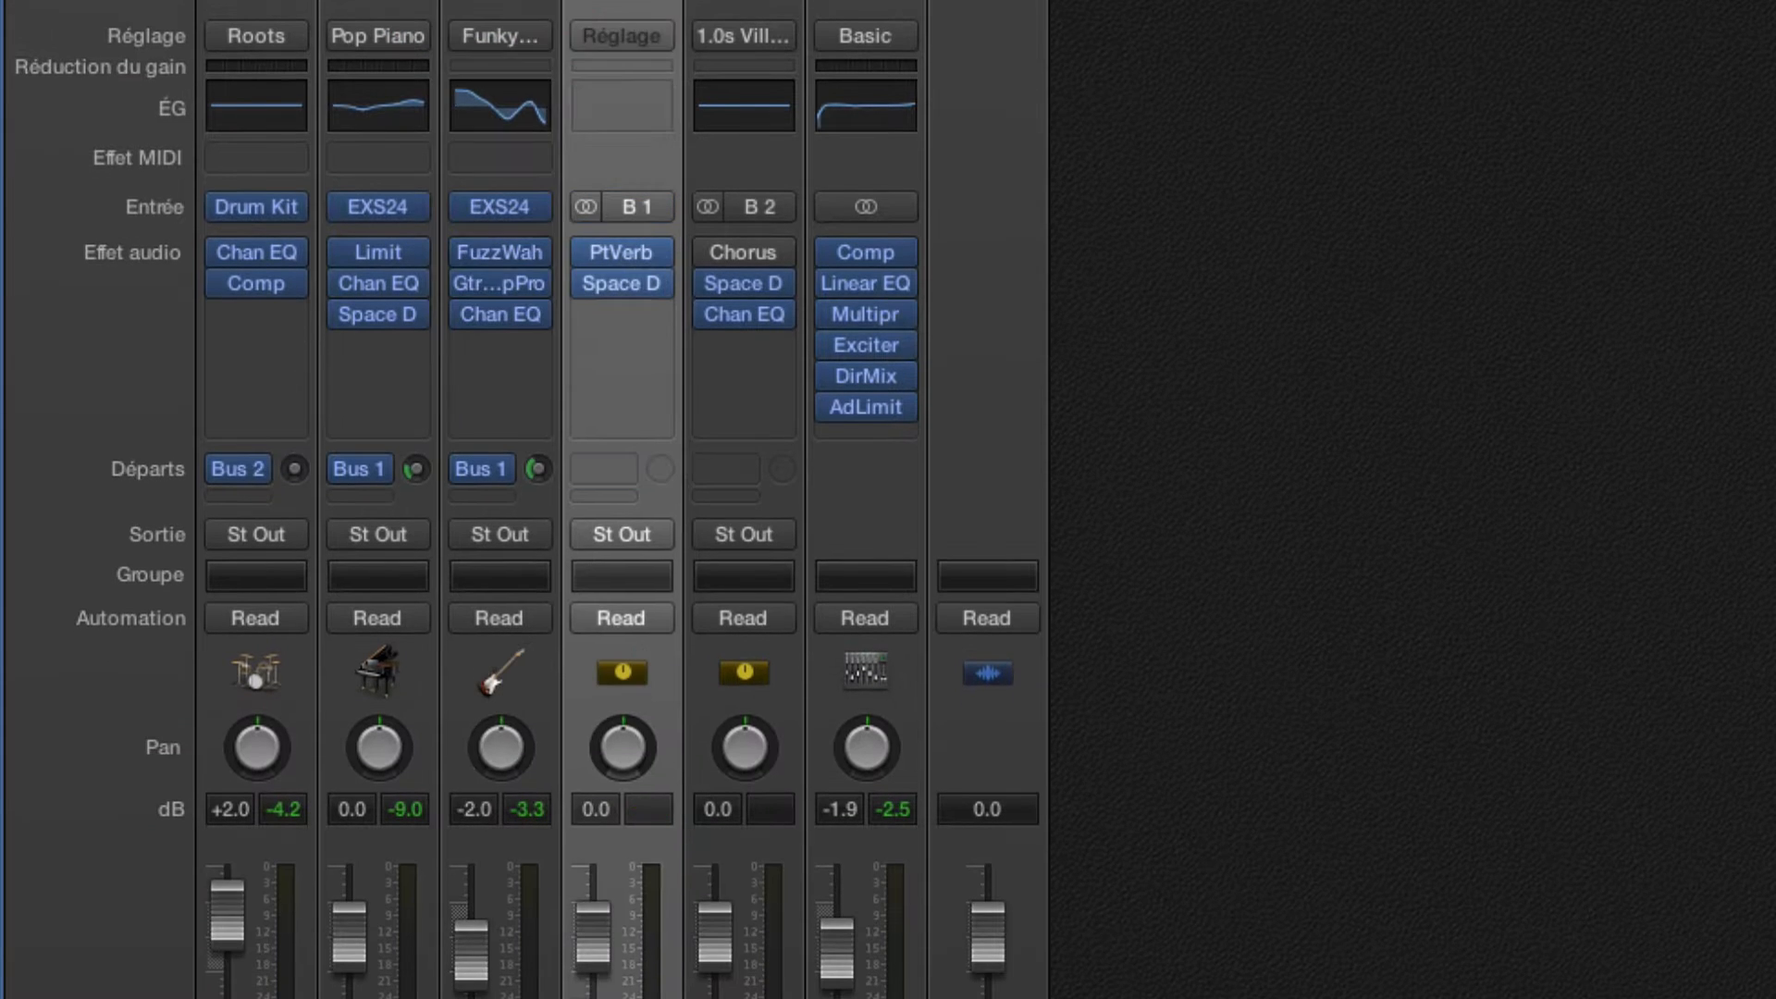
pyautogui.click(744, 254)
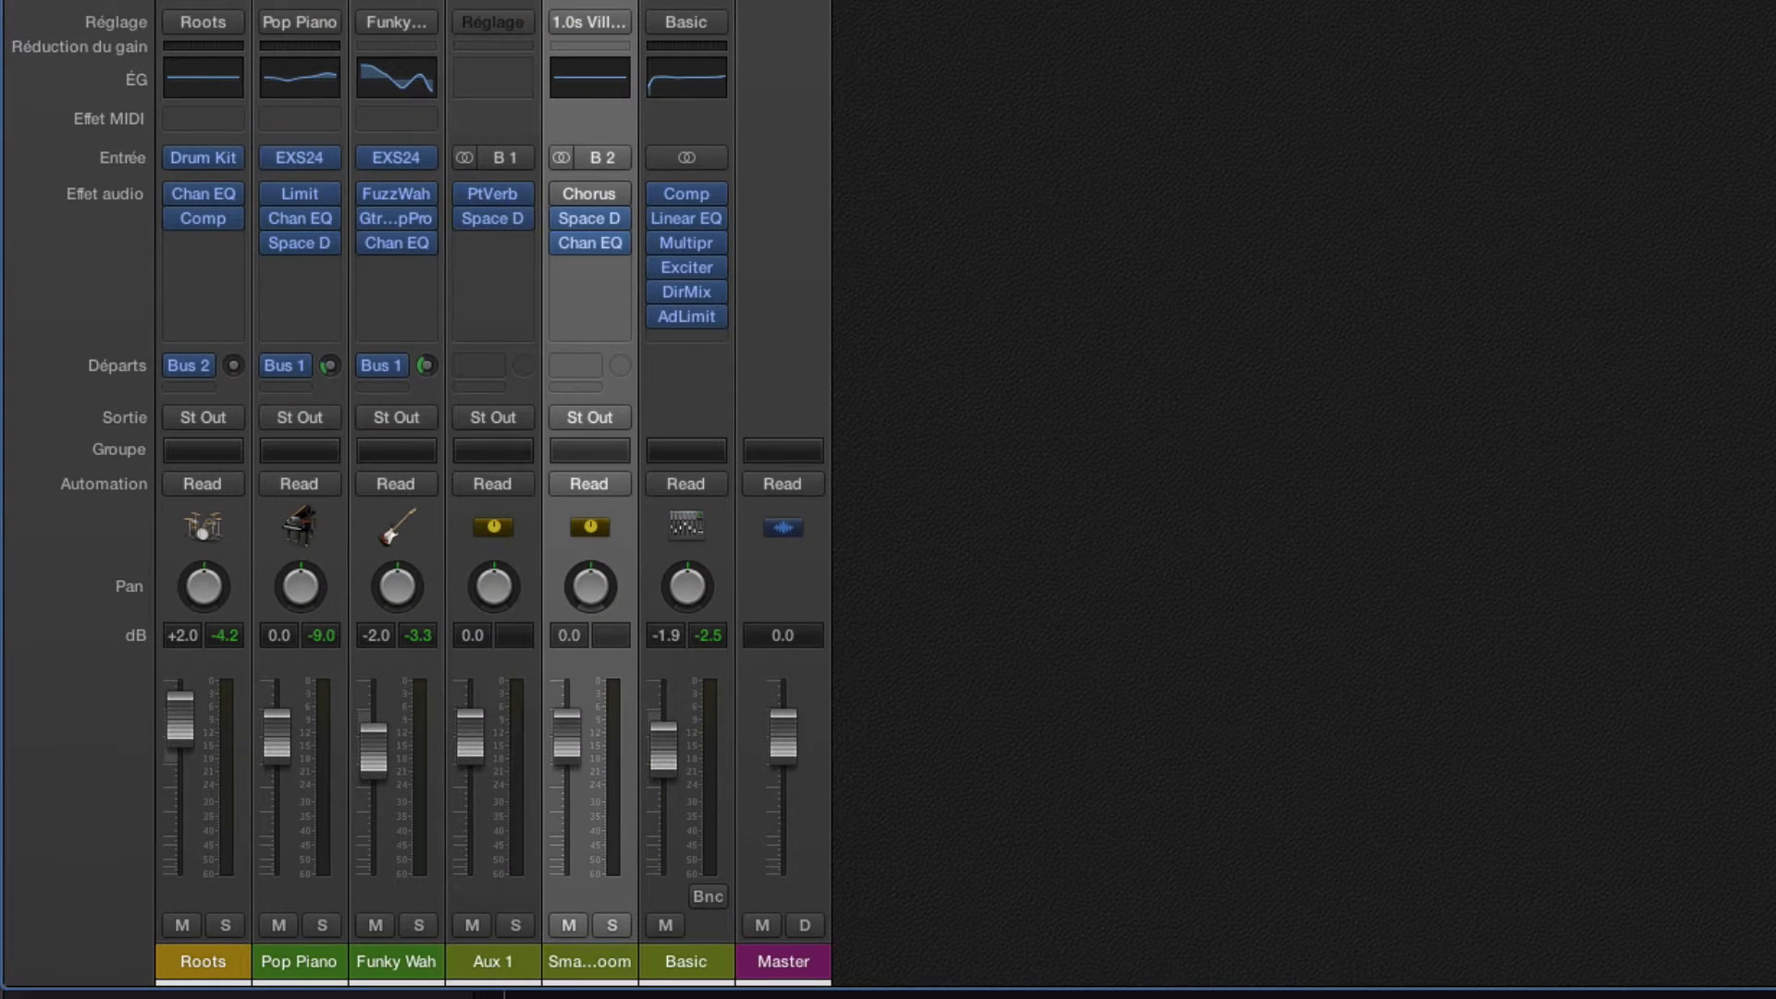
pyautogui.click(695, 4)
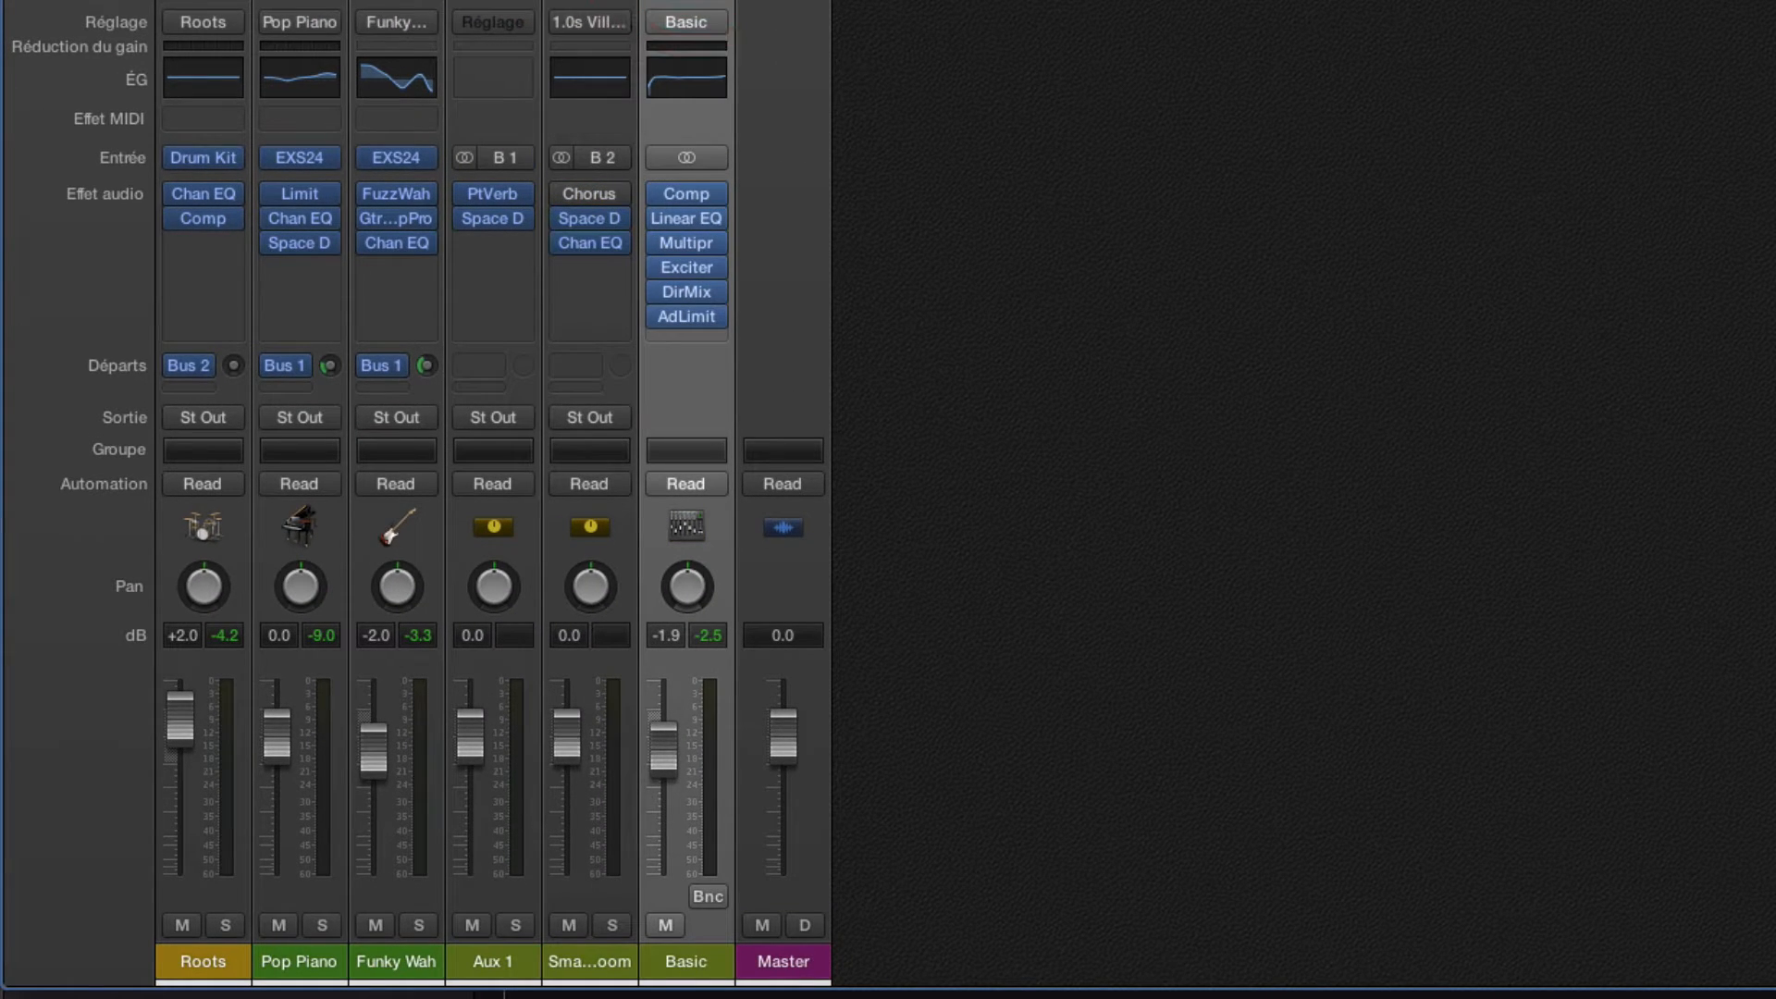
pyautogui.click(769, 3)
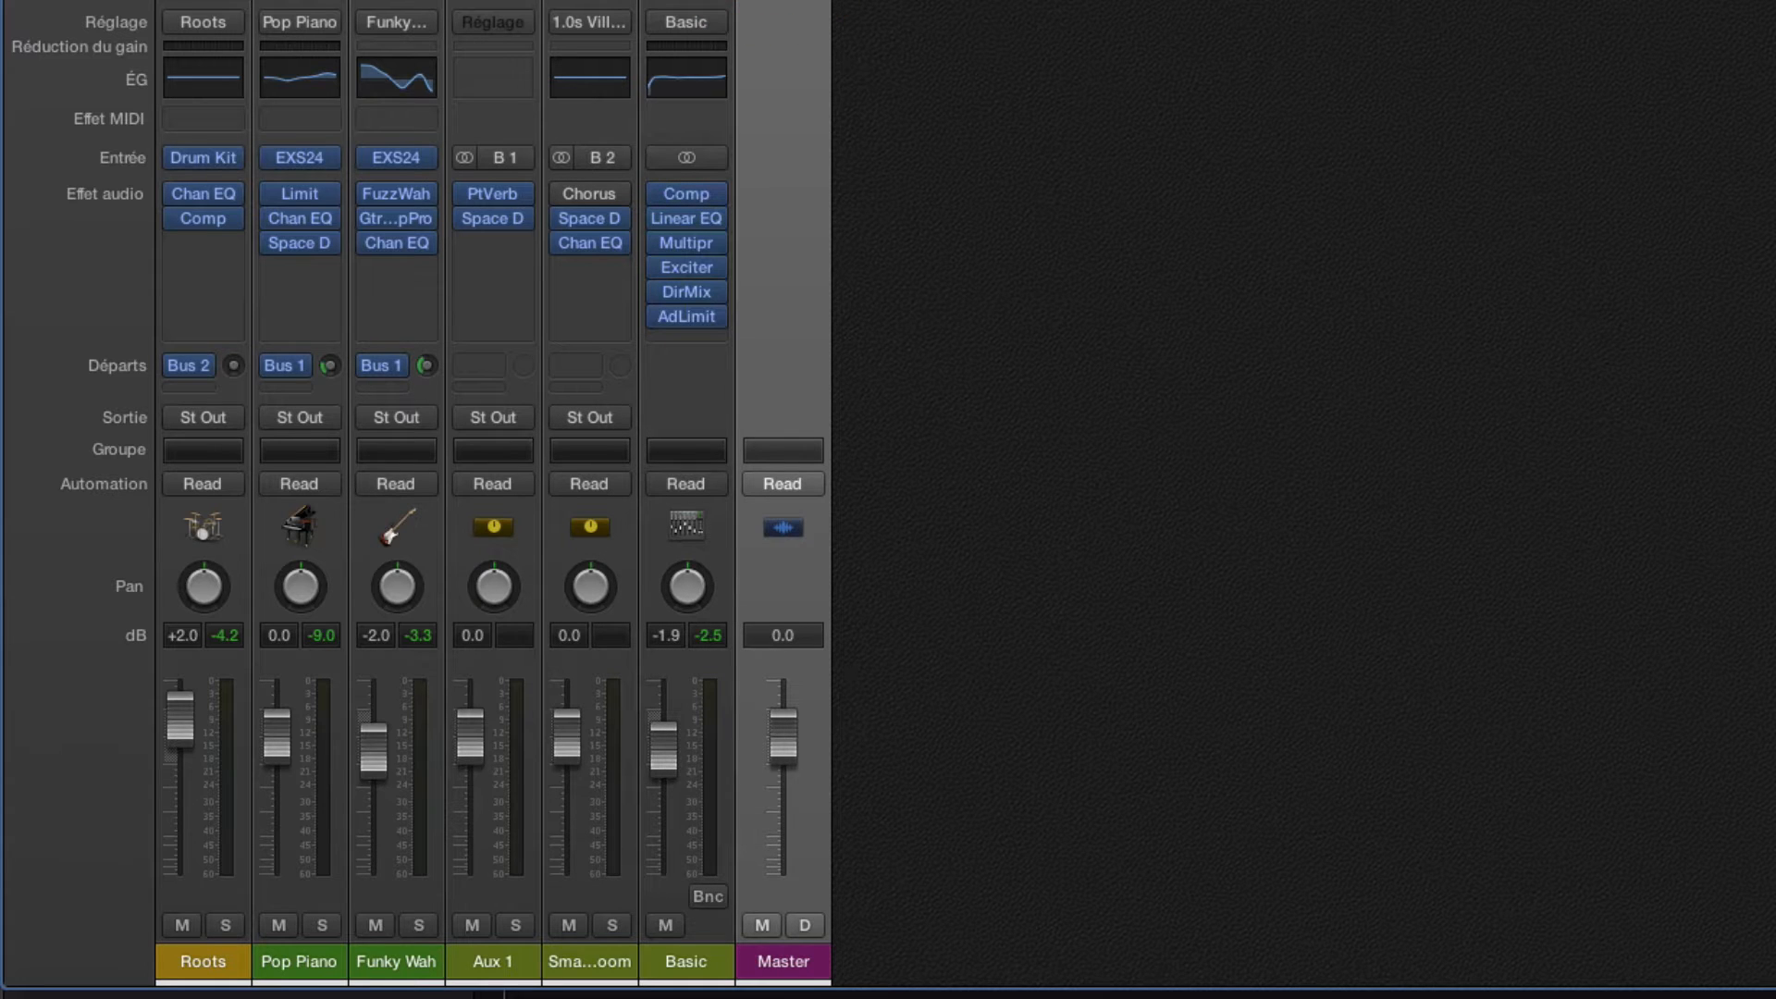
# Select the Roots, Pop Piano and Funky Wah strips in turn and check which instrument feeds Funky Wah
pyautogui.click(196, 3)
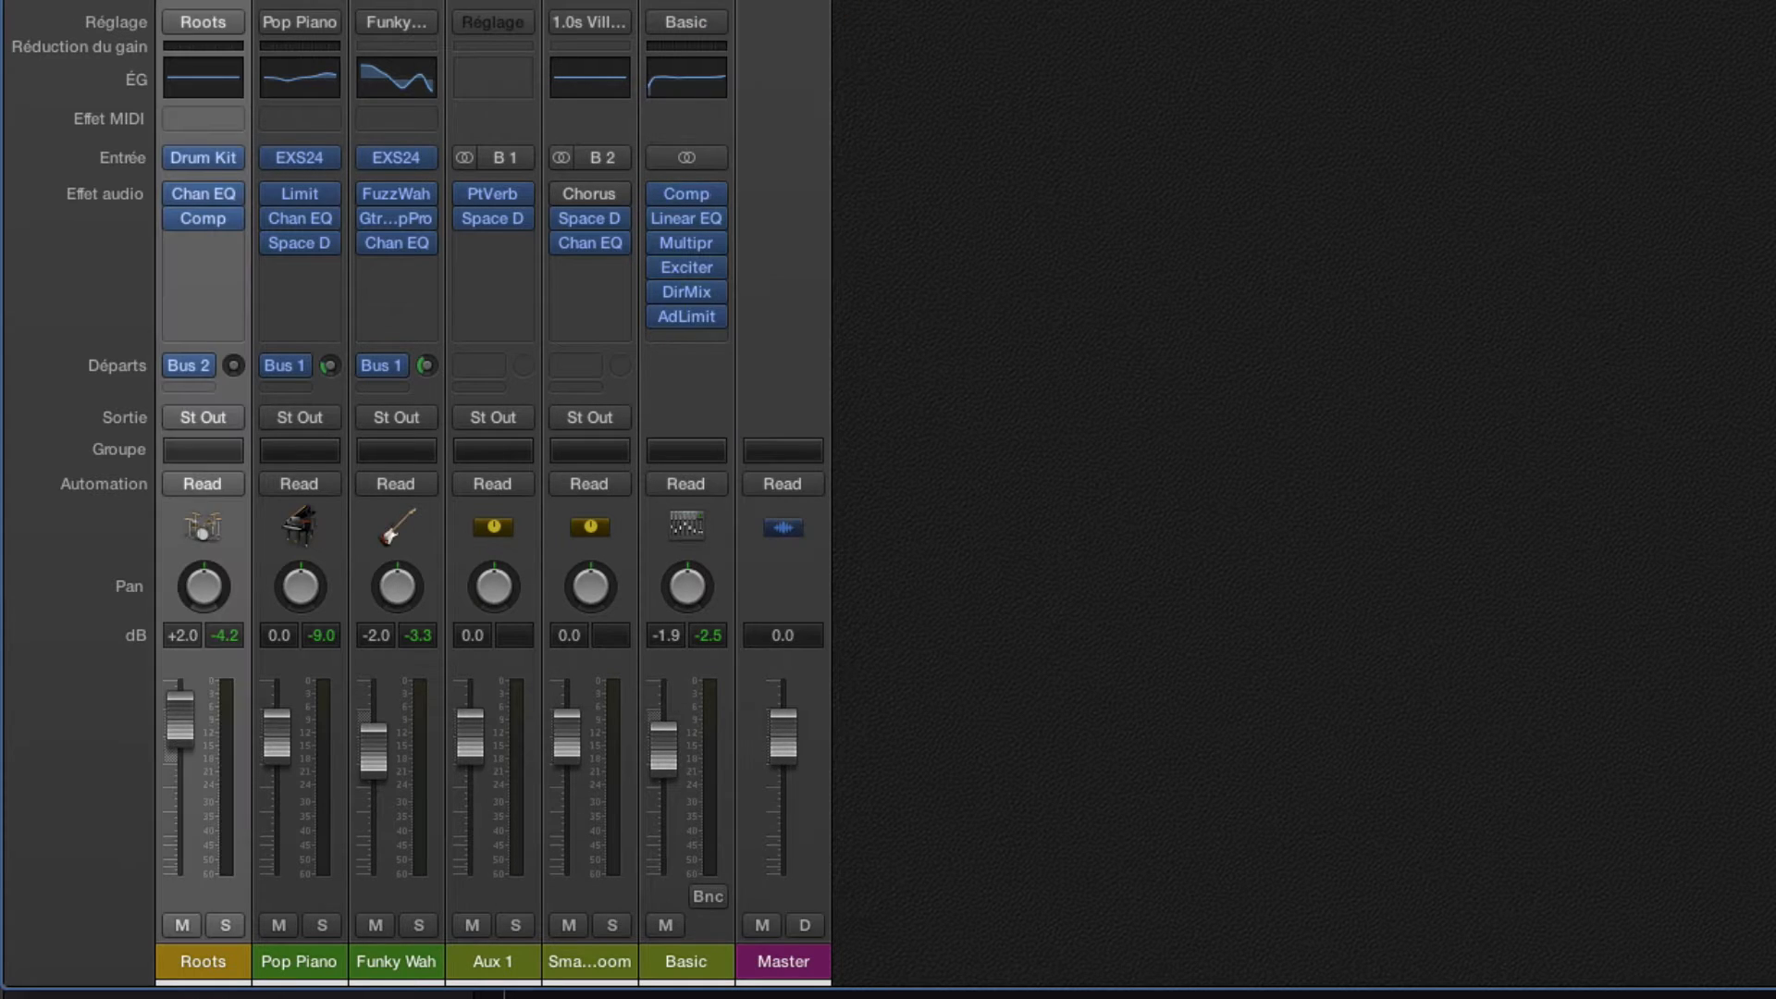
pyautogui.click(296, 4)
pyautogui.click(393, 4)
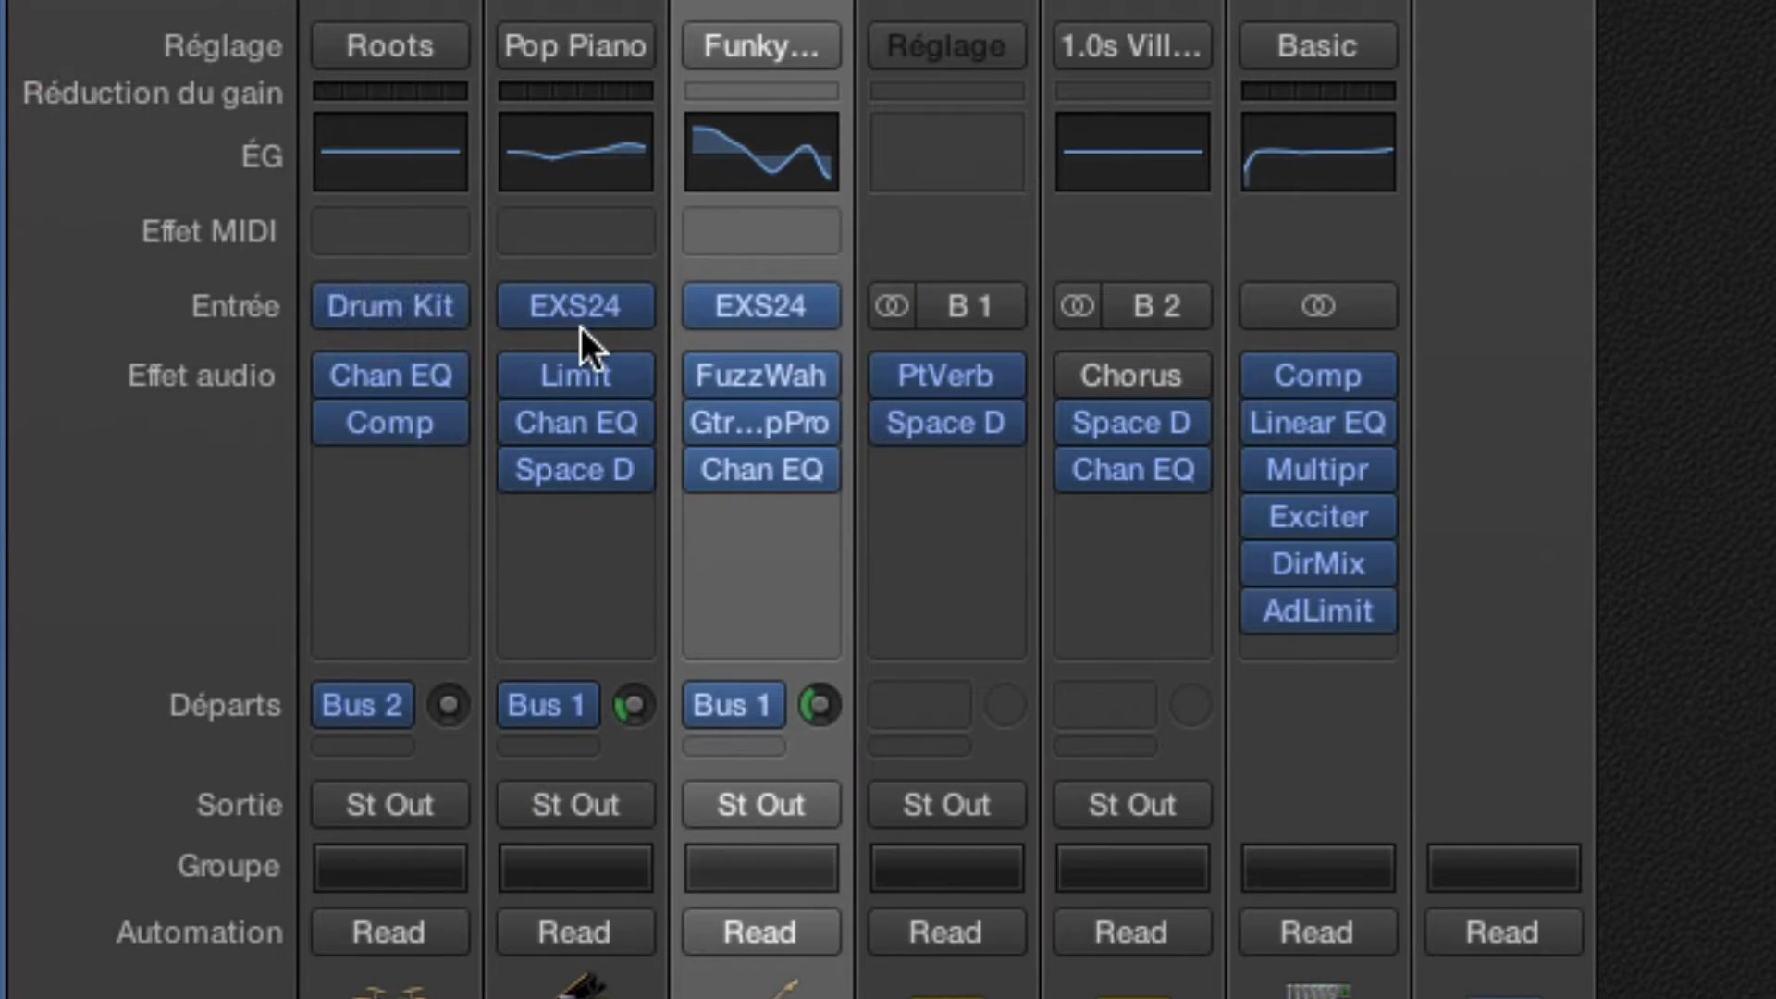
pyautogui.moveTo(692, 324)
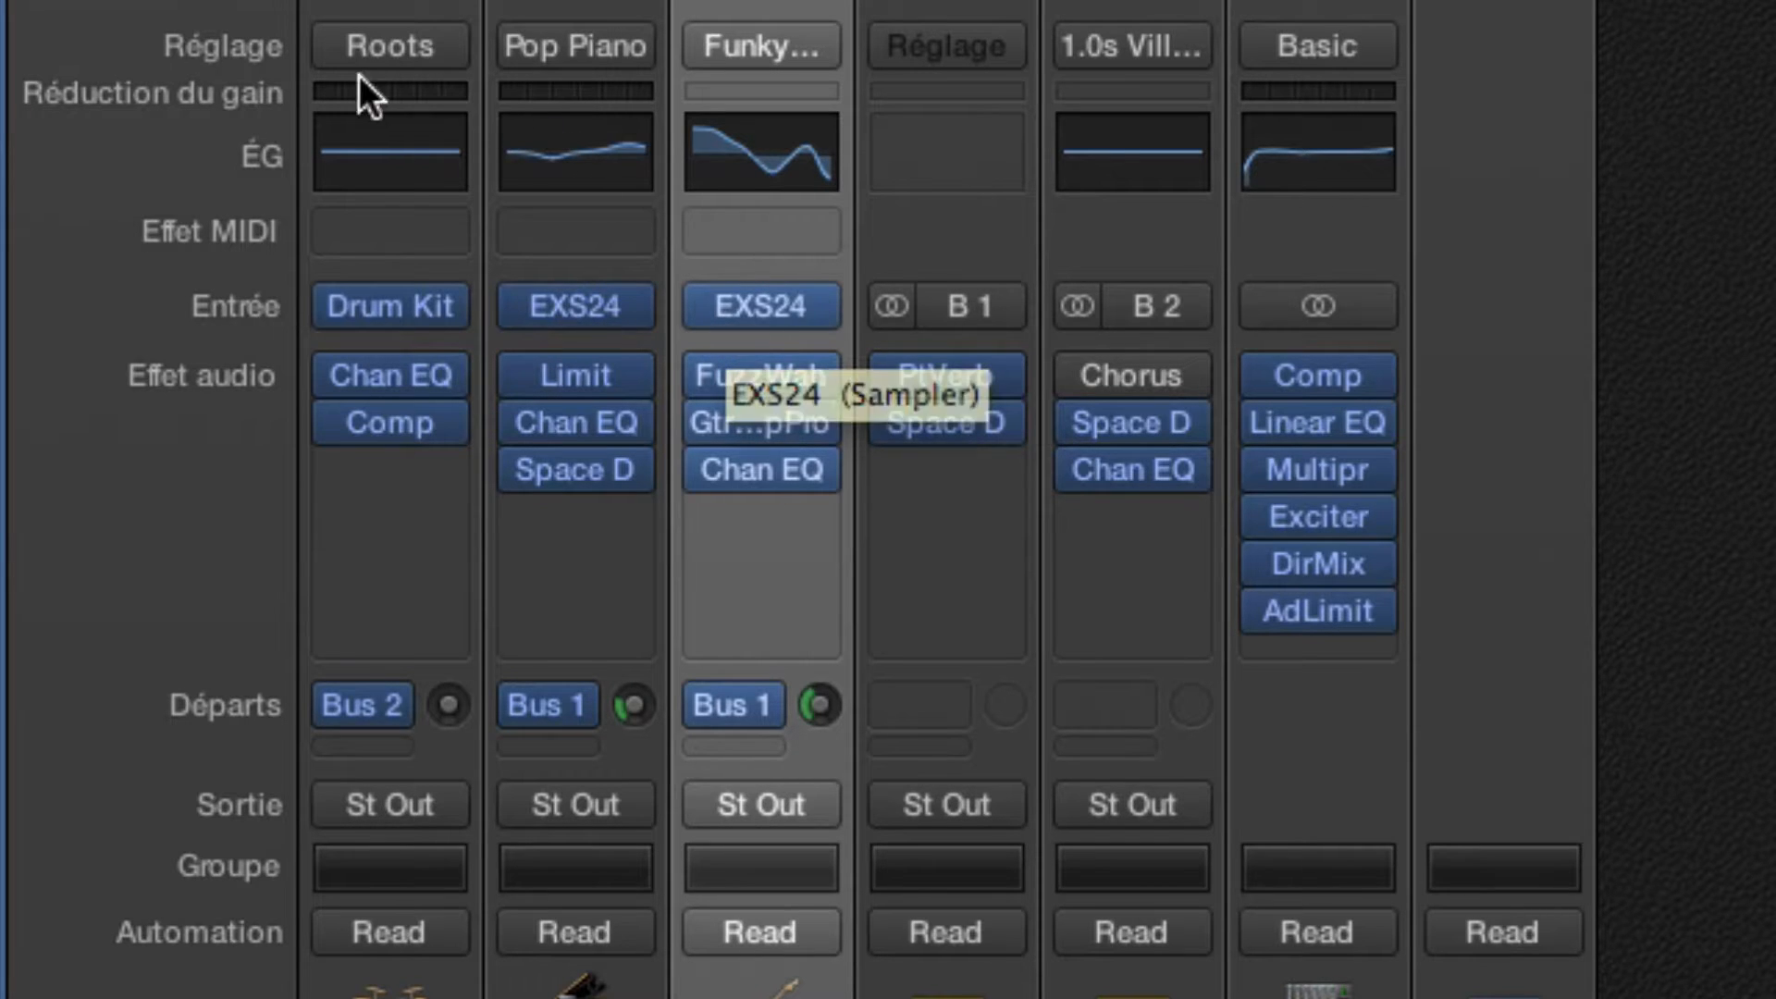
pyautogui.click(174, 36)
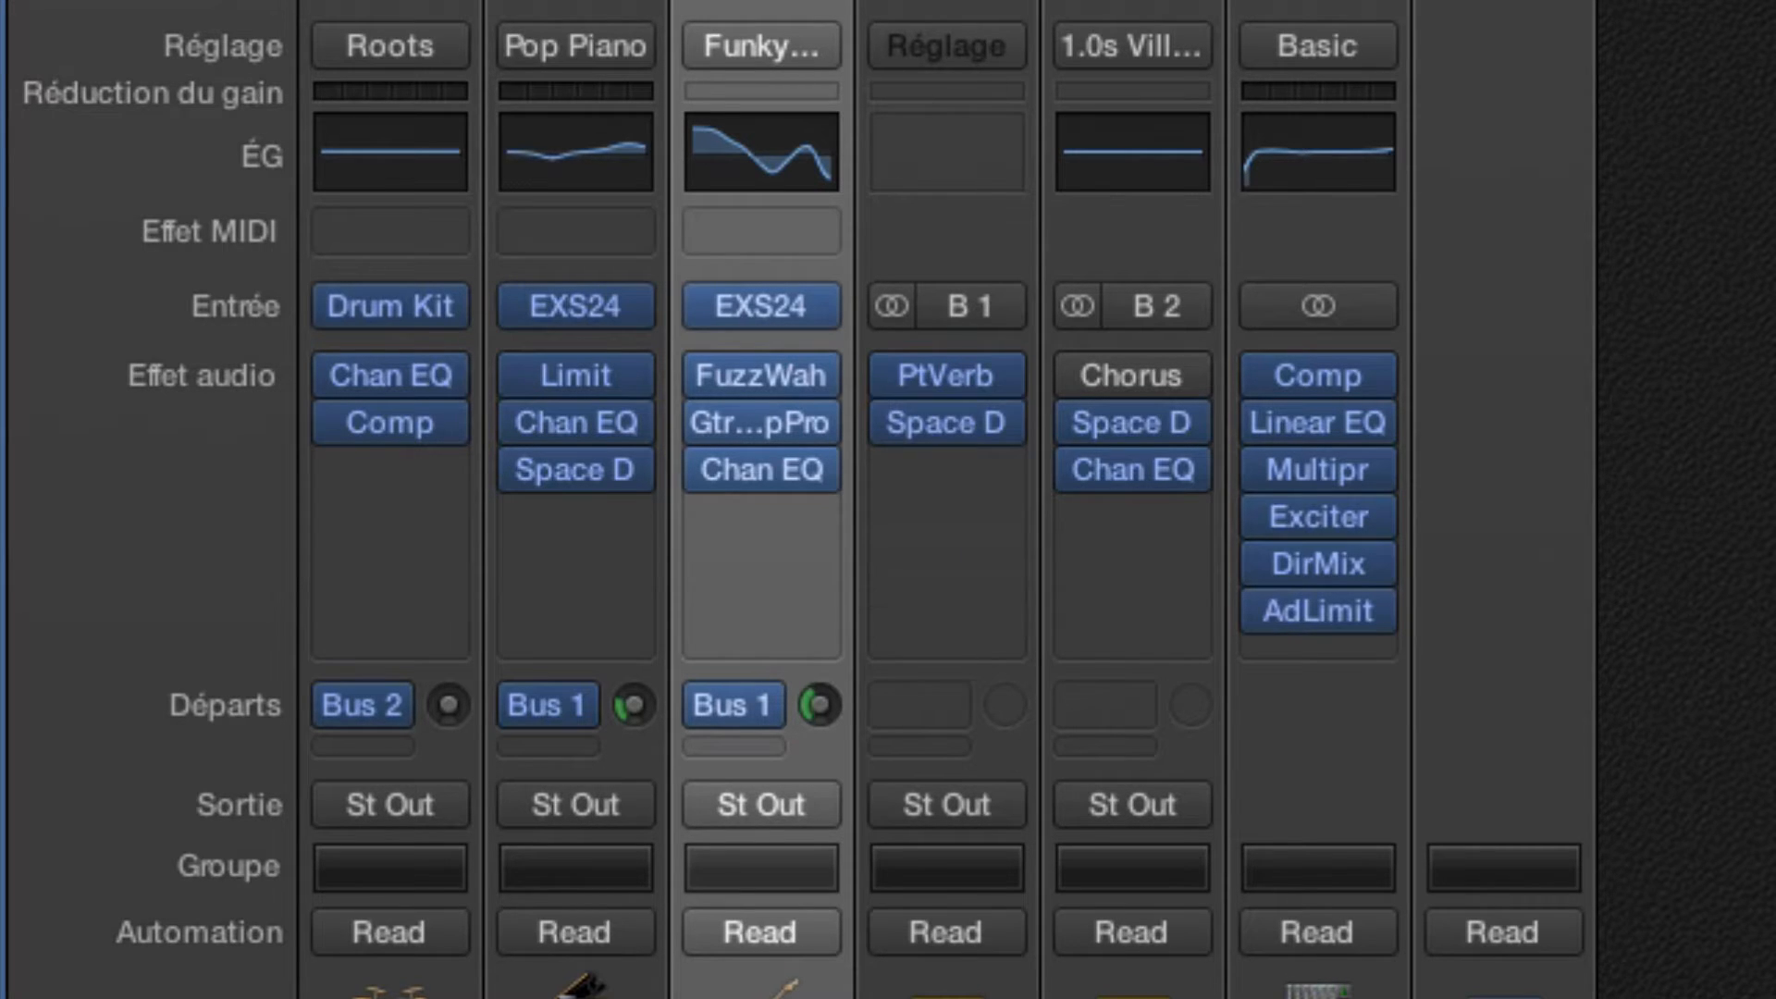
# Browse the channel strip settings for the Roots track, including the Ancien > Logic presets, and close the list without choosing one
pyautogui.click(397, 77)
pyautogui.click(429, 55)
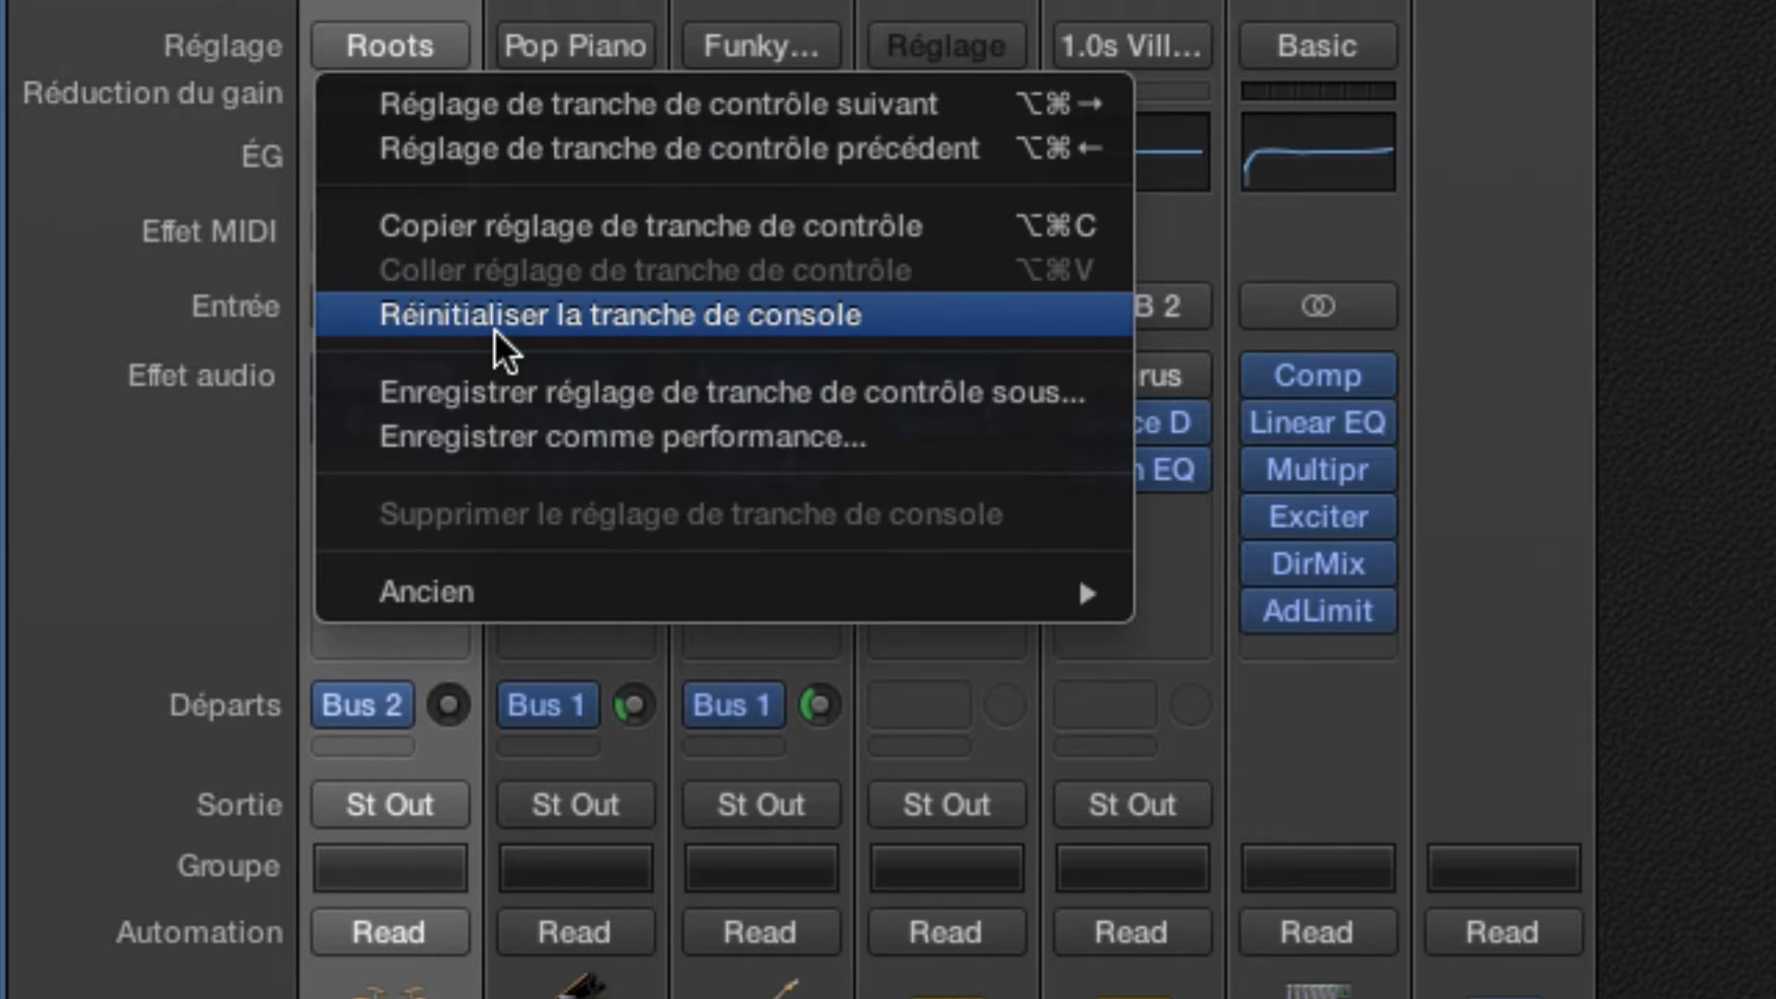
pyautogui.moveTo(797, 597)
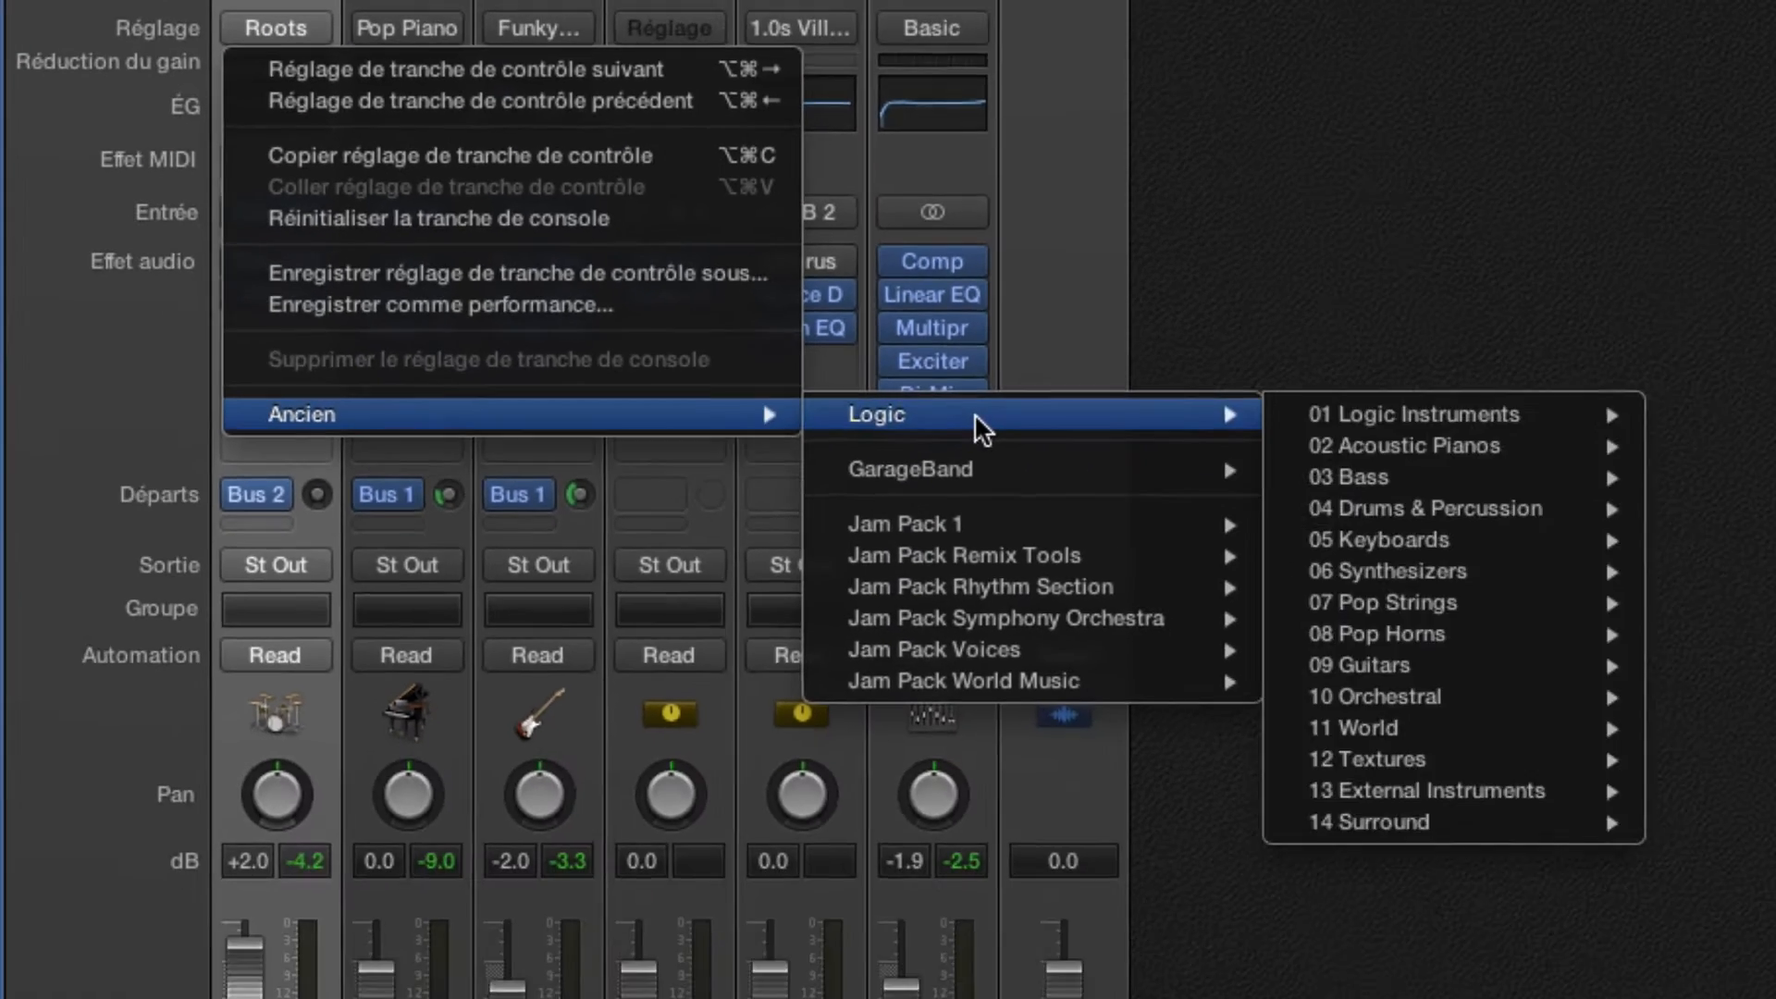
pyautogui.click(1145, 244)
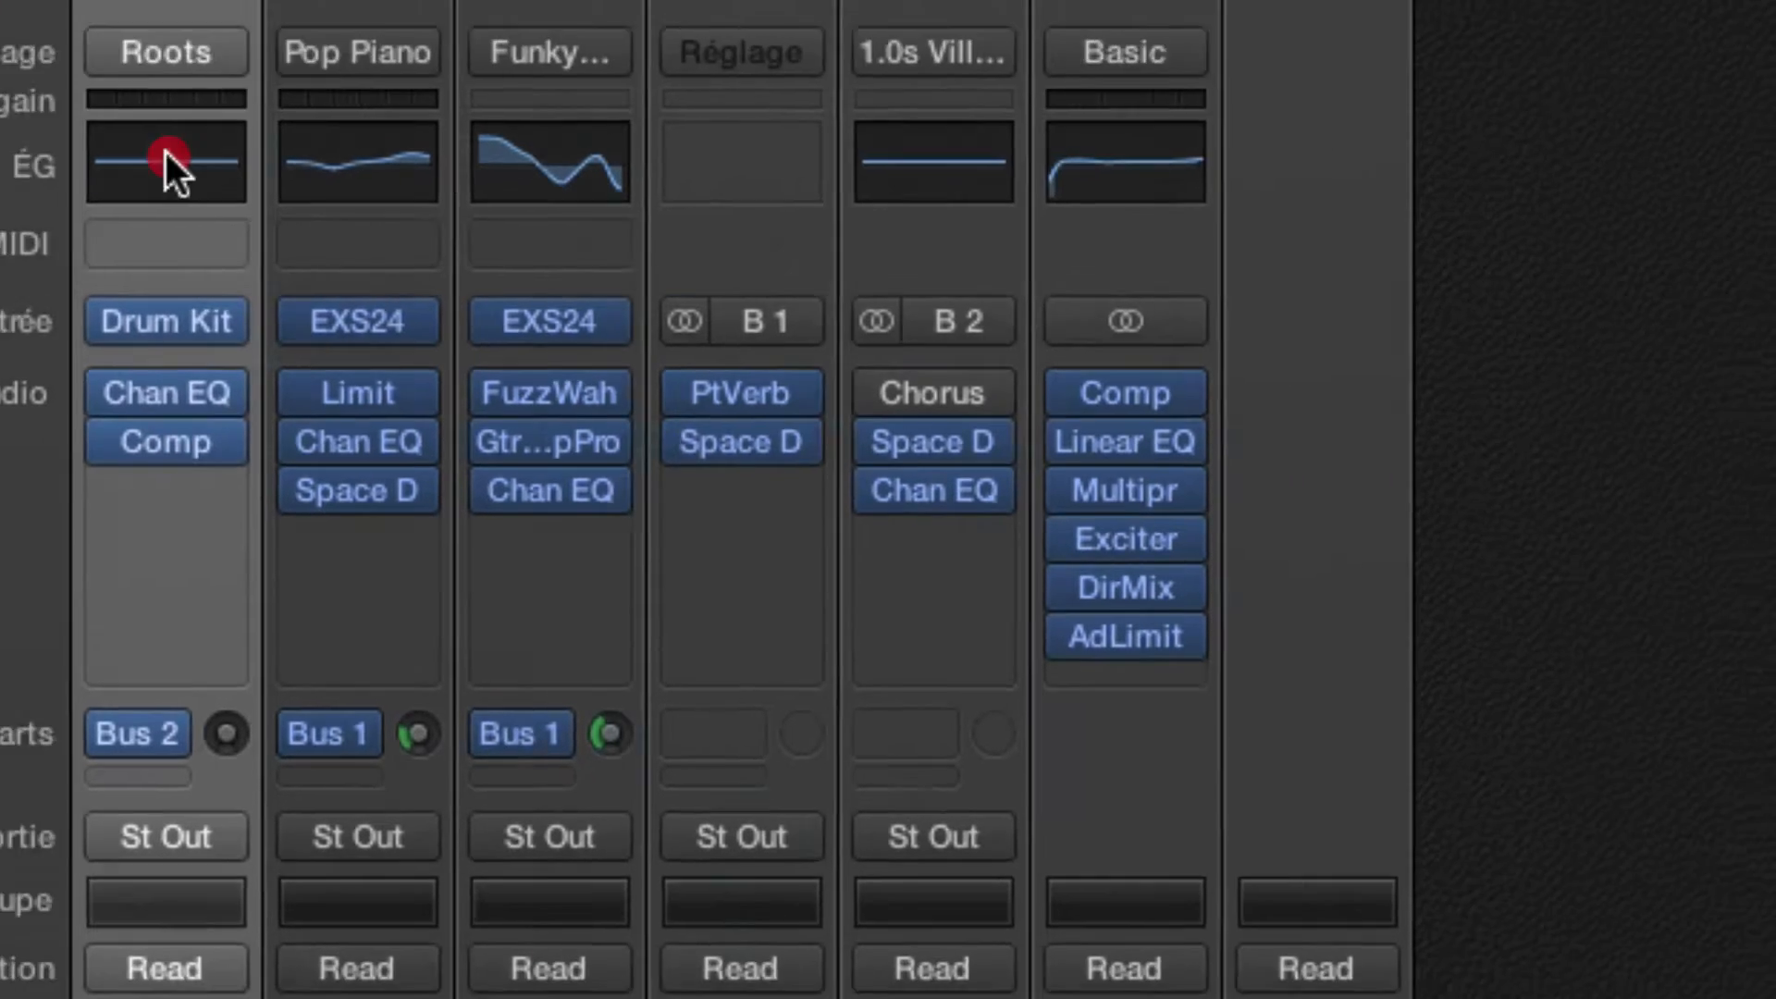
# View the Channel EQ curves of the Roots and Pop Piano tracks, and close both plug-in windows
pyautogui.doubleClick(428, 155)
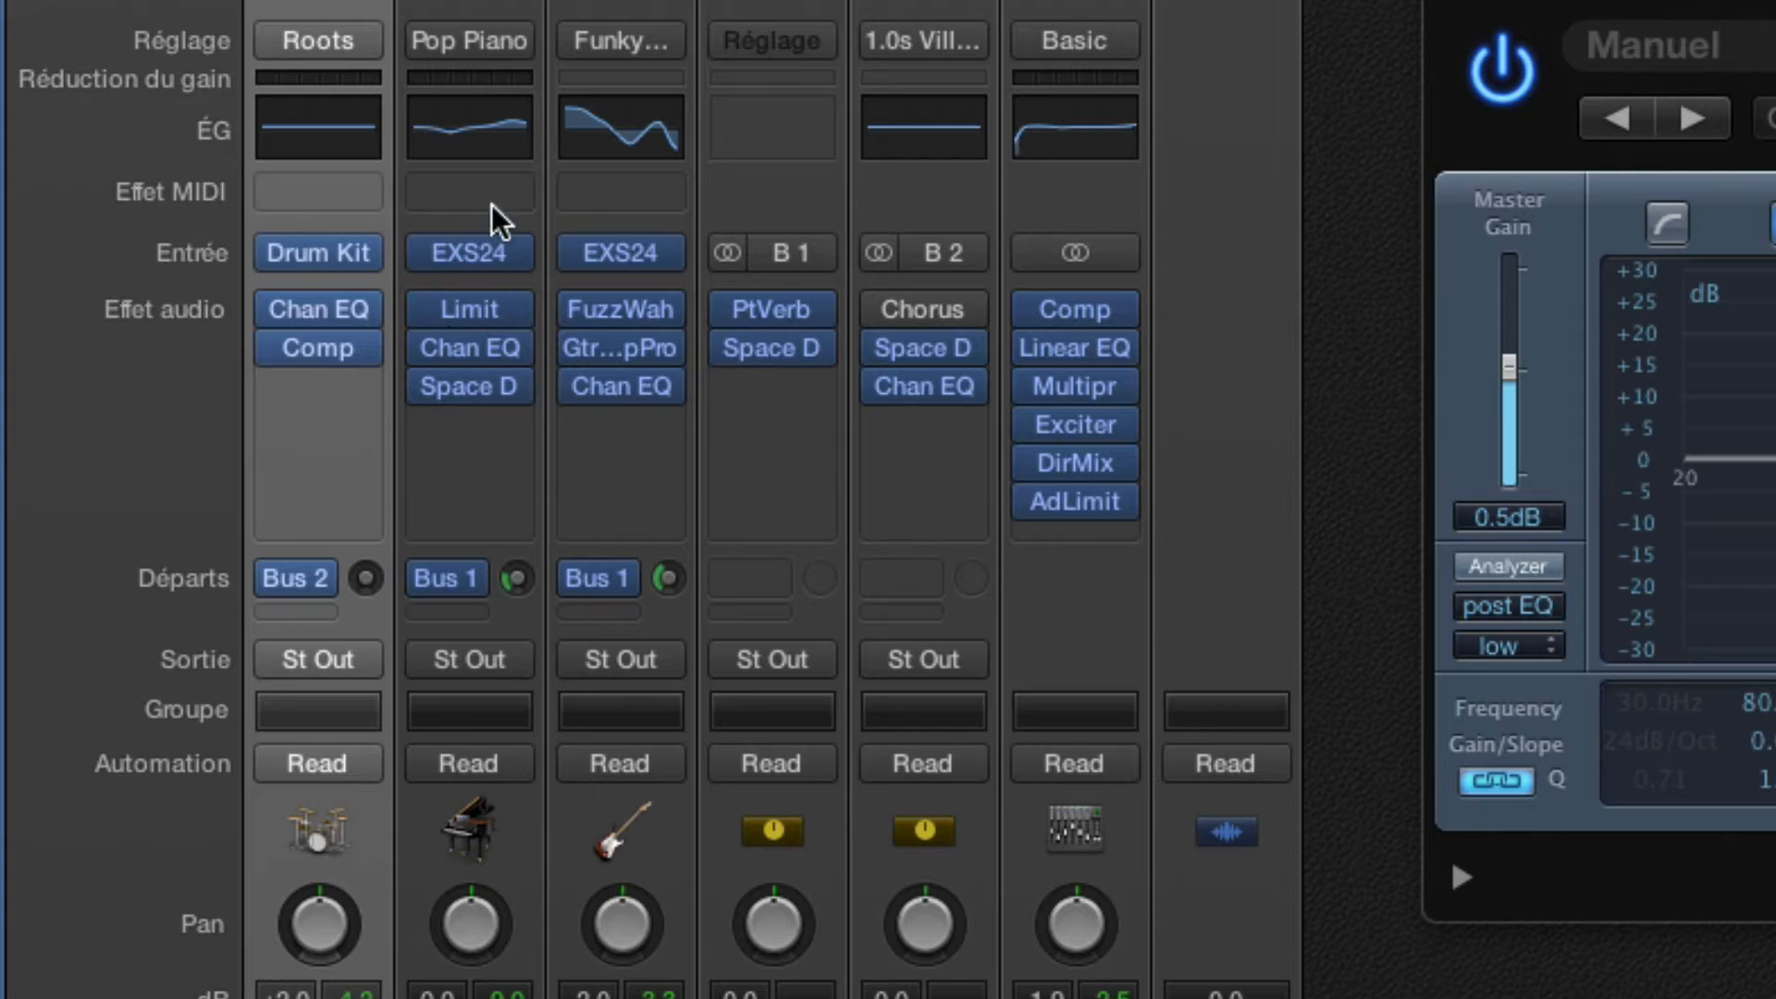
pyautogui.click(472, 106)
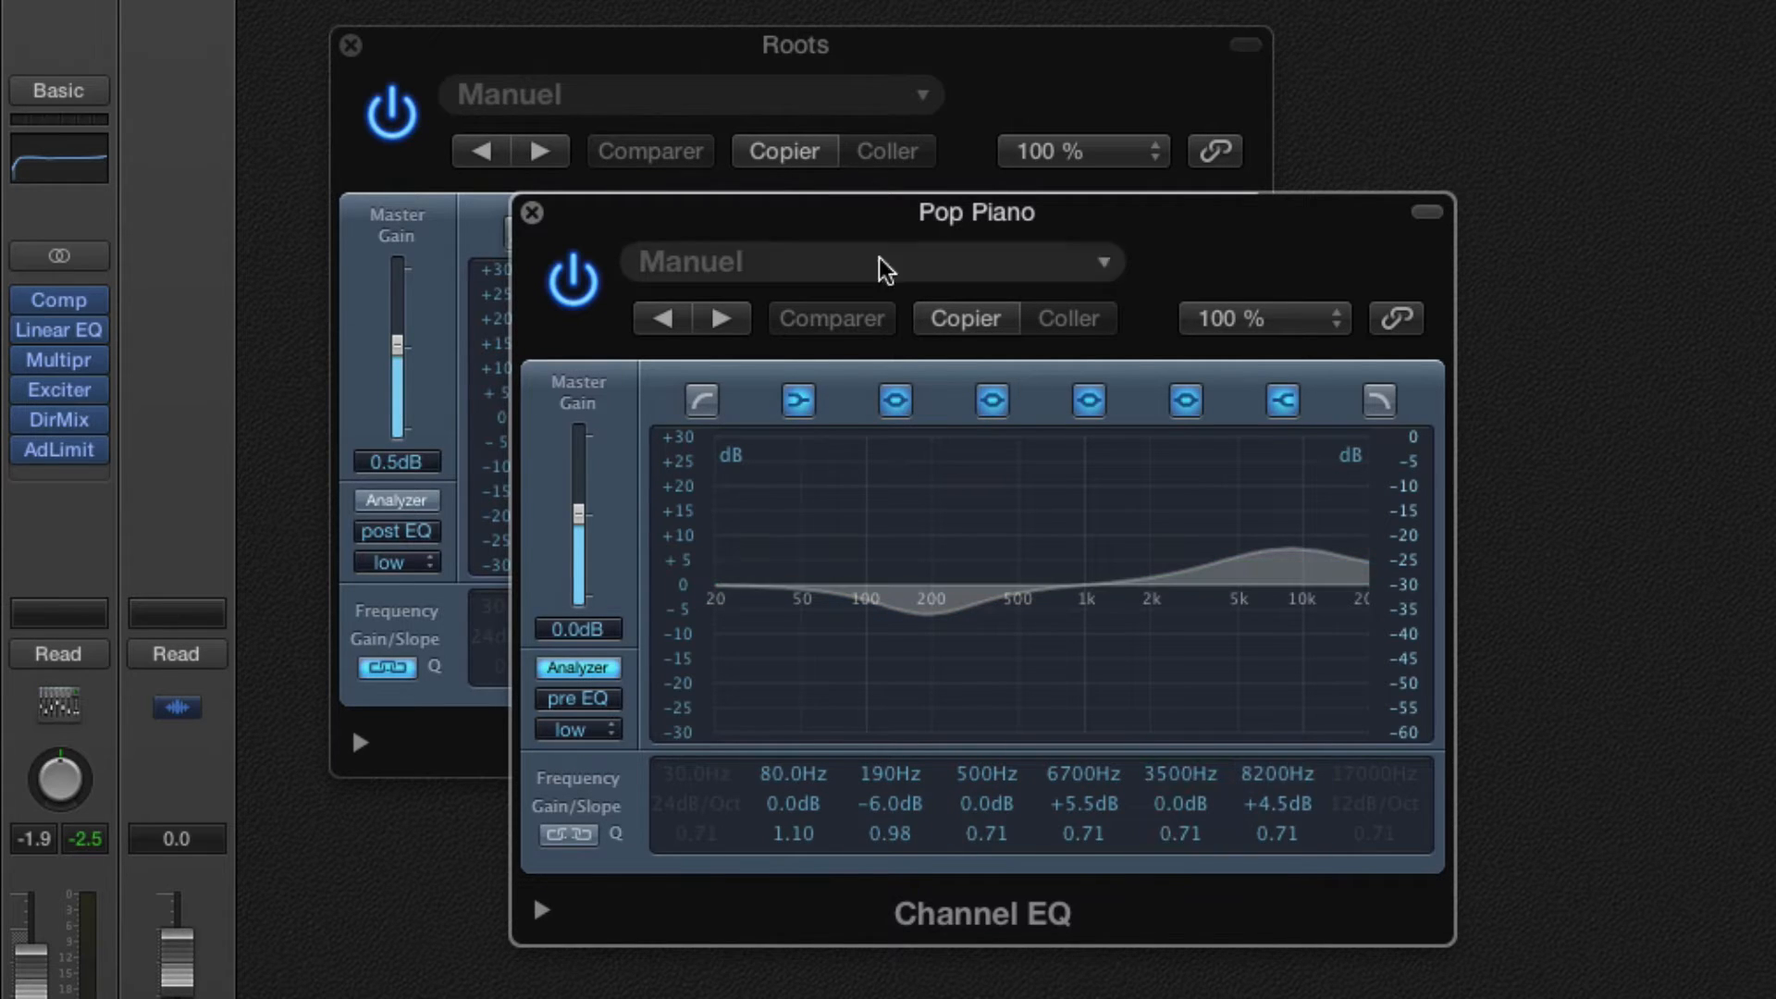
pyautogui.click(532, 213)
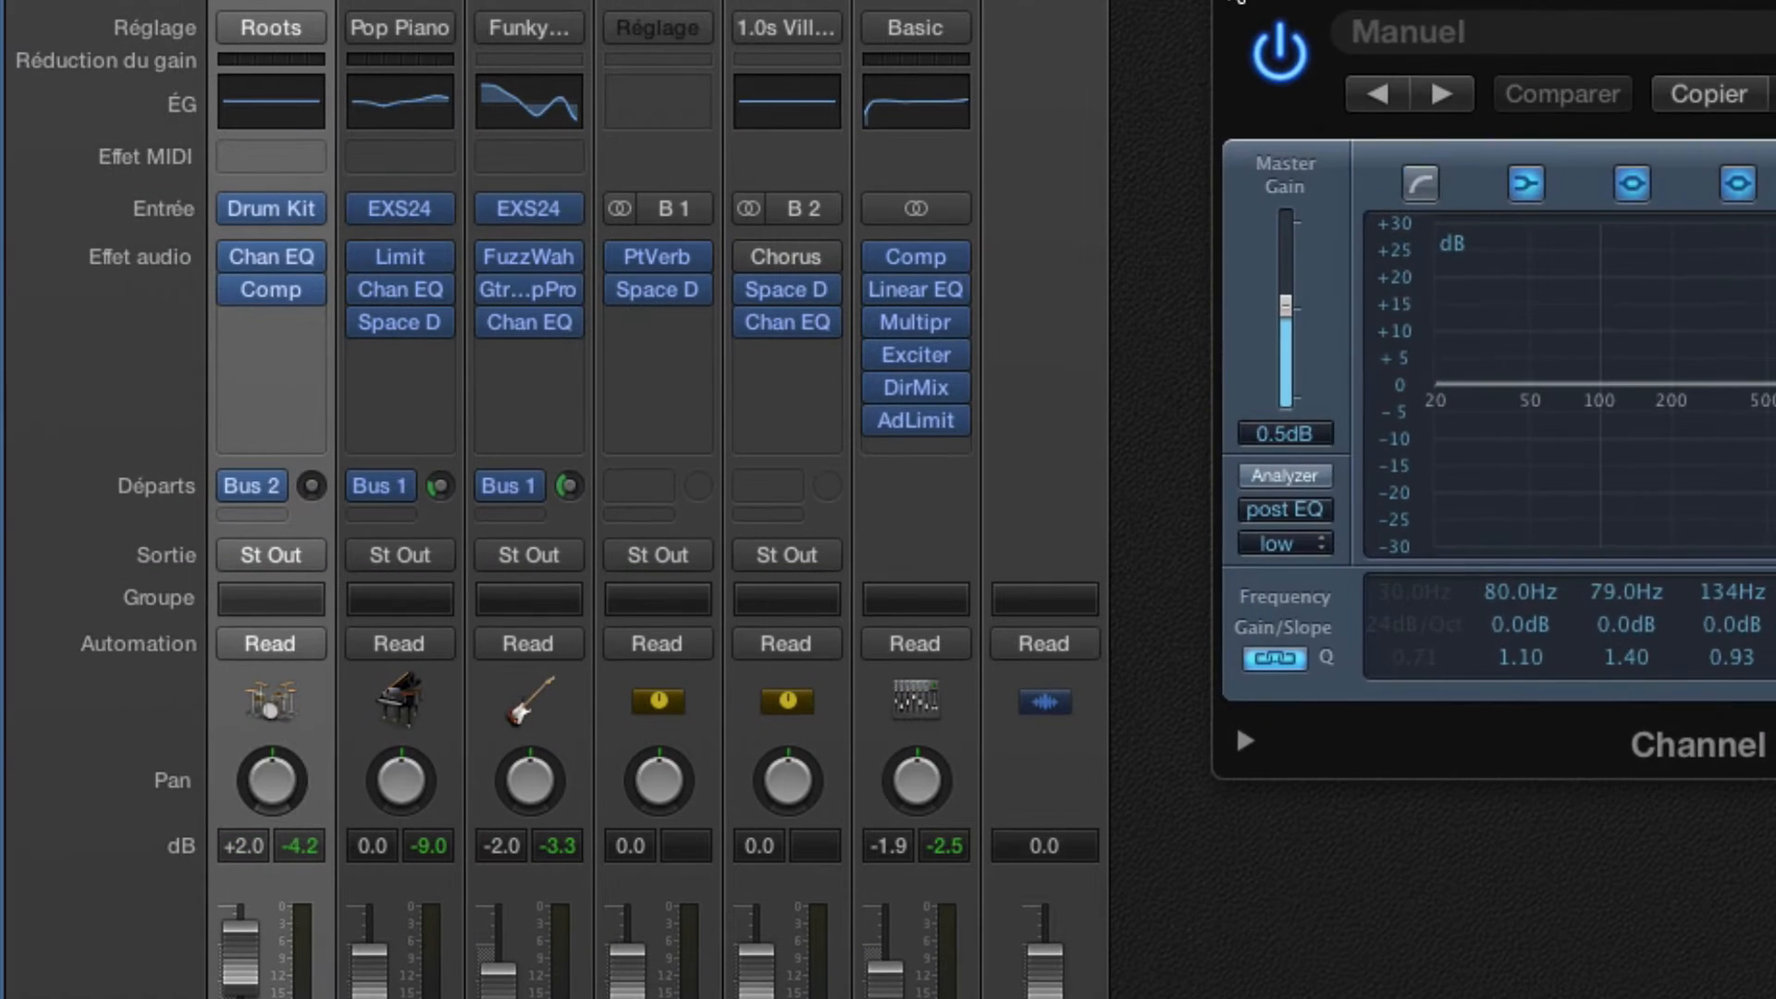
pyautogui.click(351, 45)
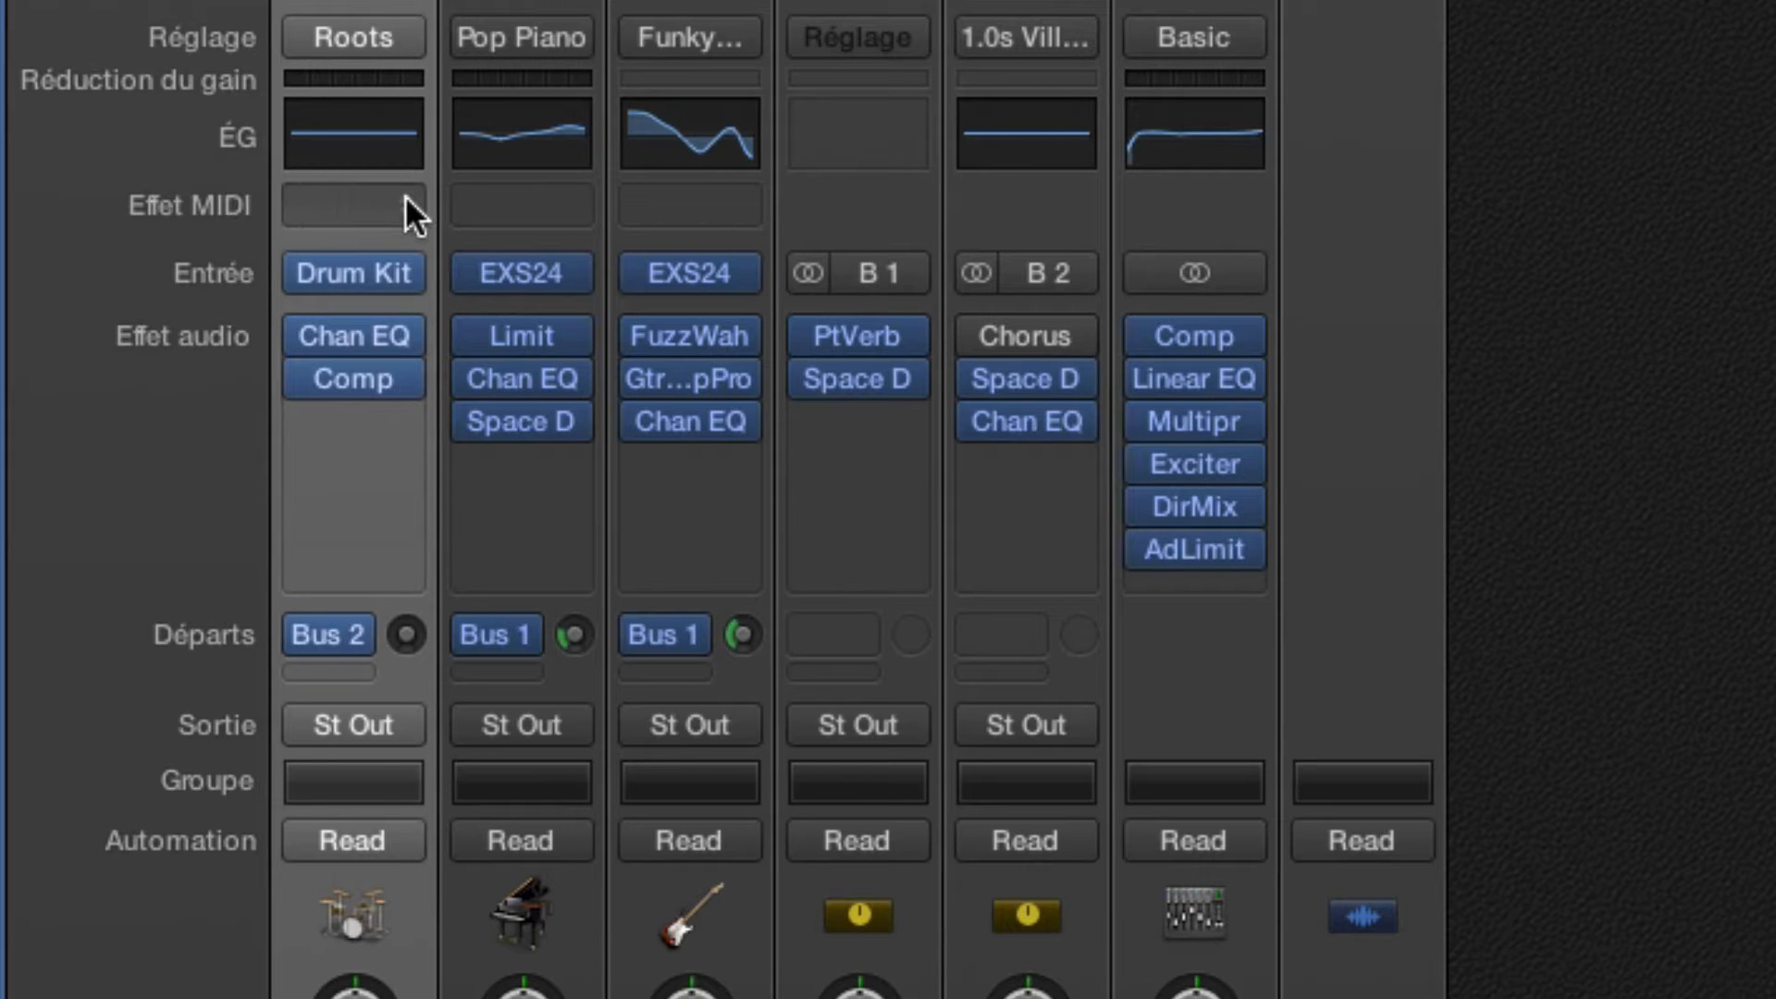
# View the MIDI effects available for the Roots track and leave its MIDI effect slot empty
pyautogui.click(860, 194)
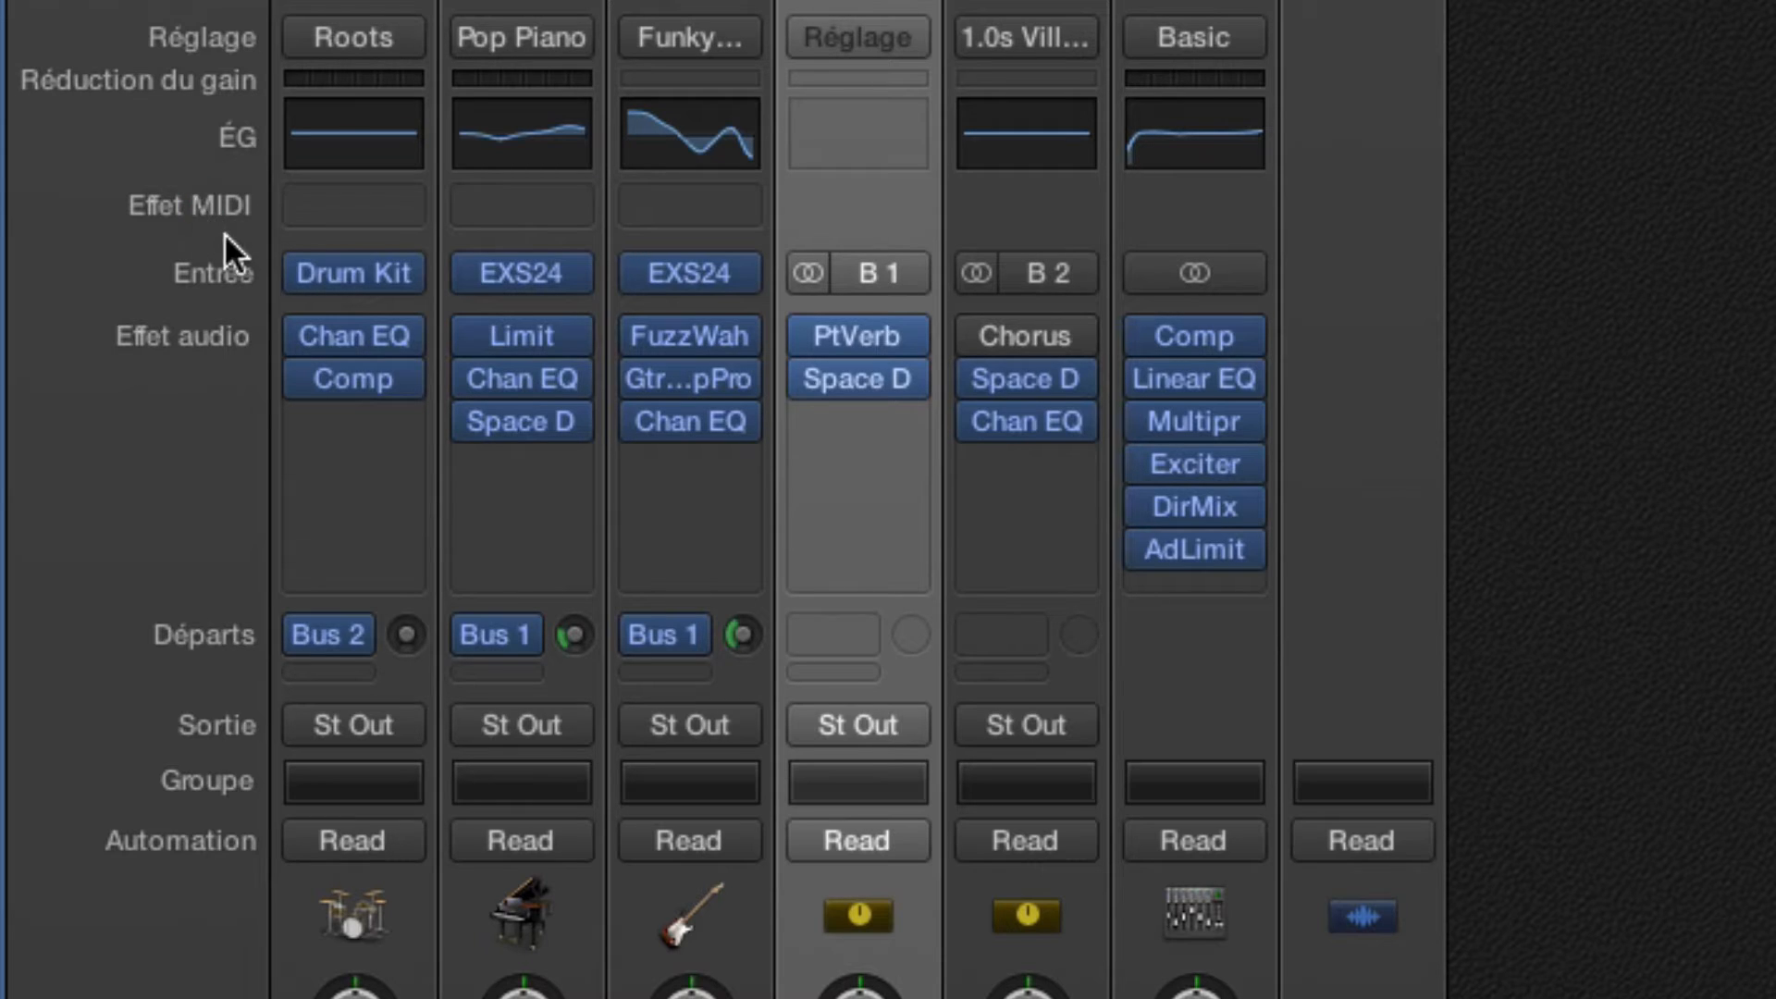
pyautogui.click(380, 200)
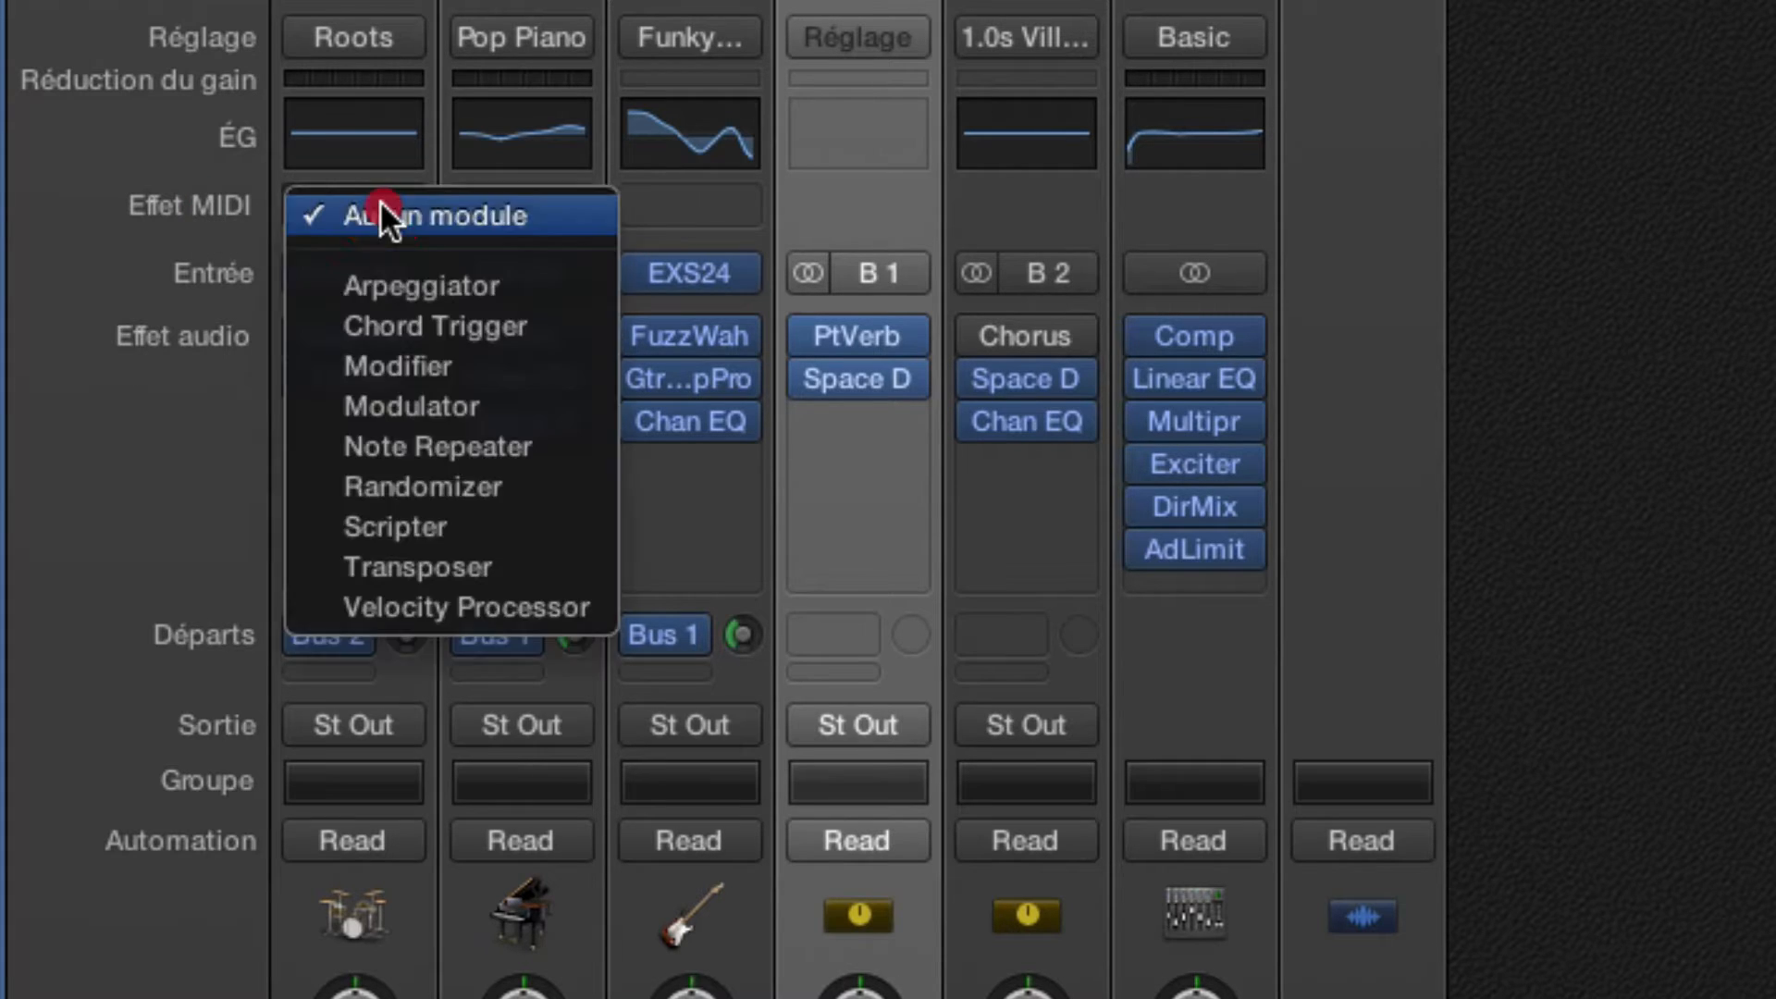
pyautogui.click(144, 575)
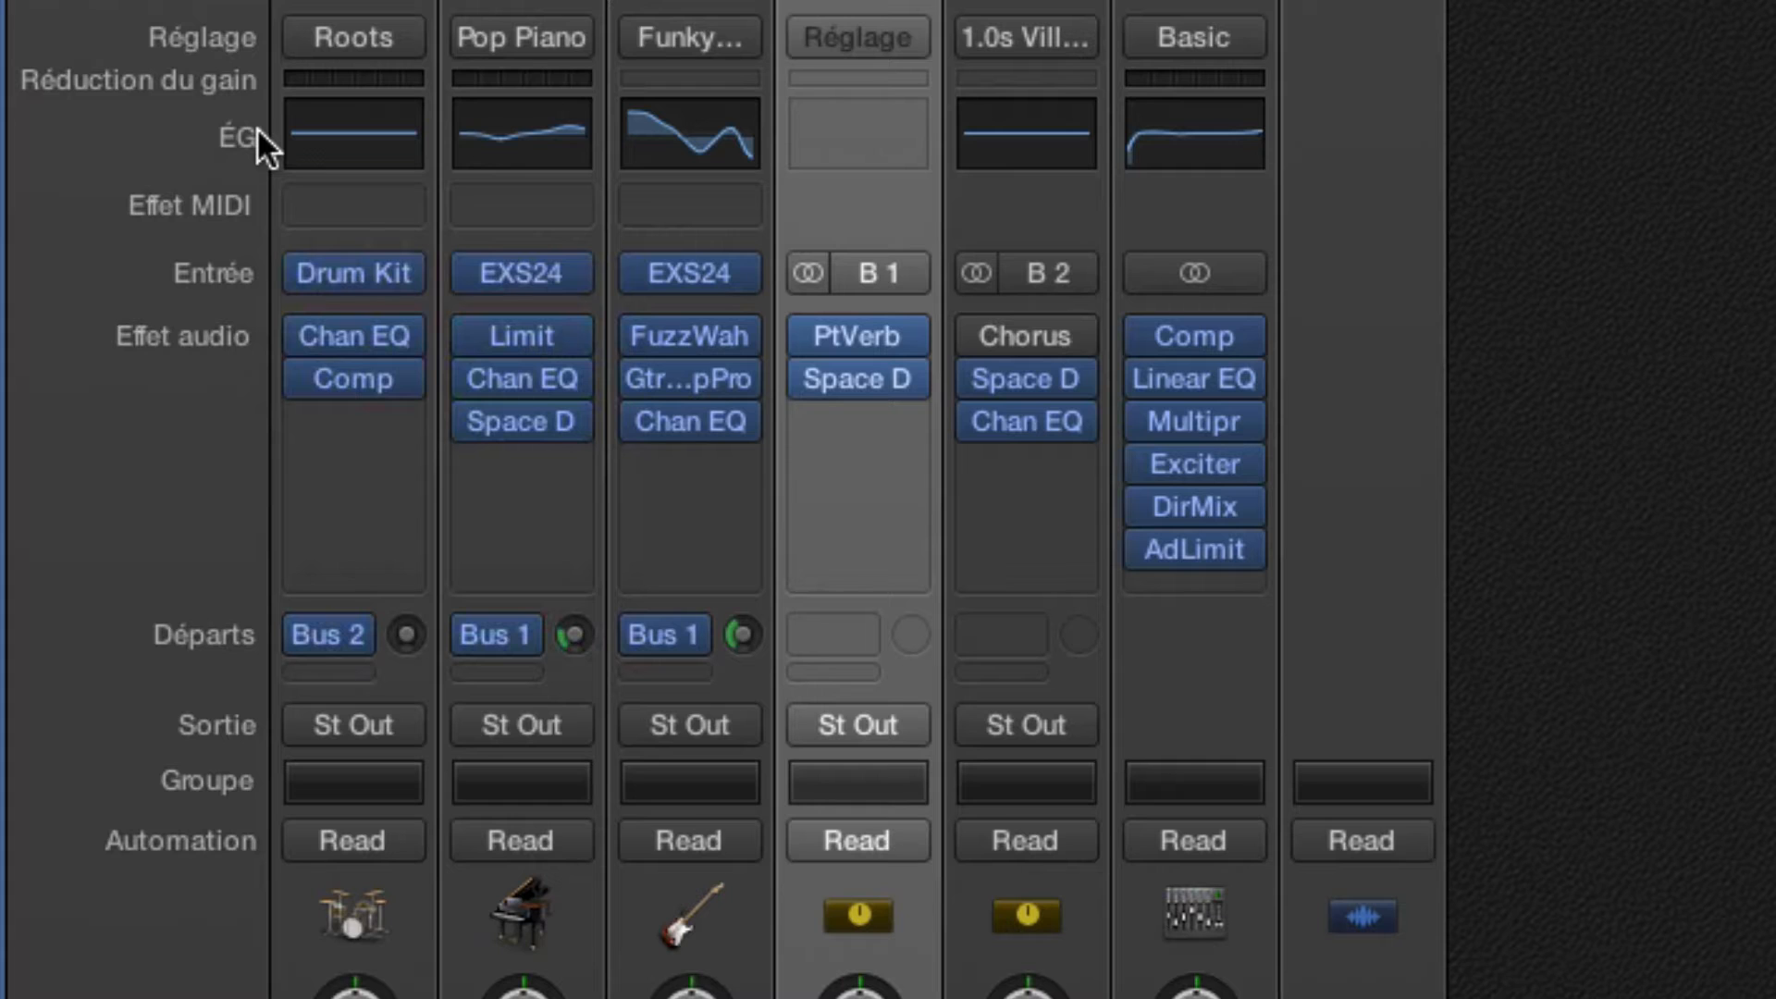
pyautogui.click(196, 269)
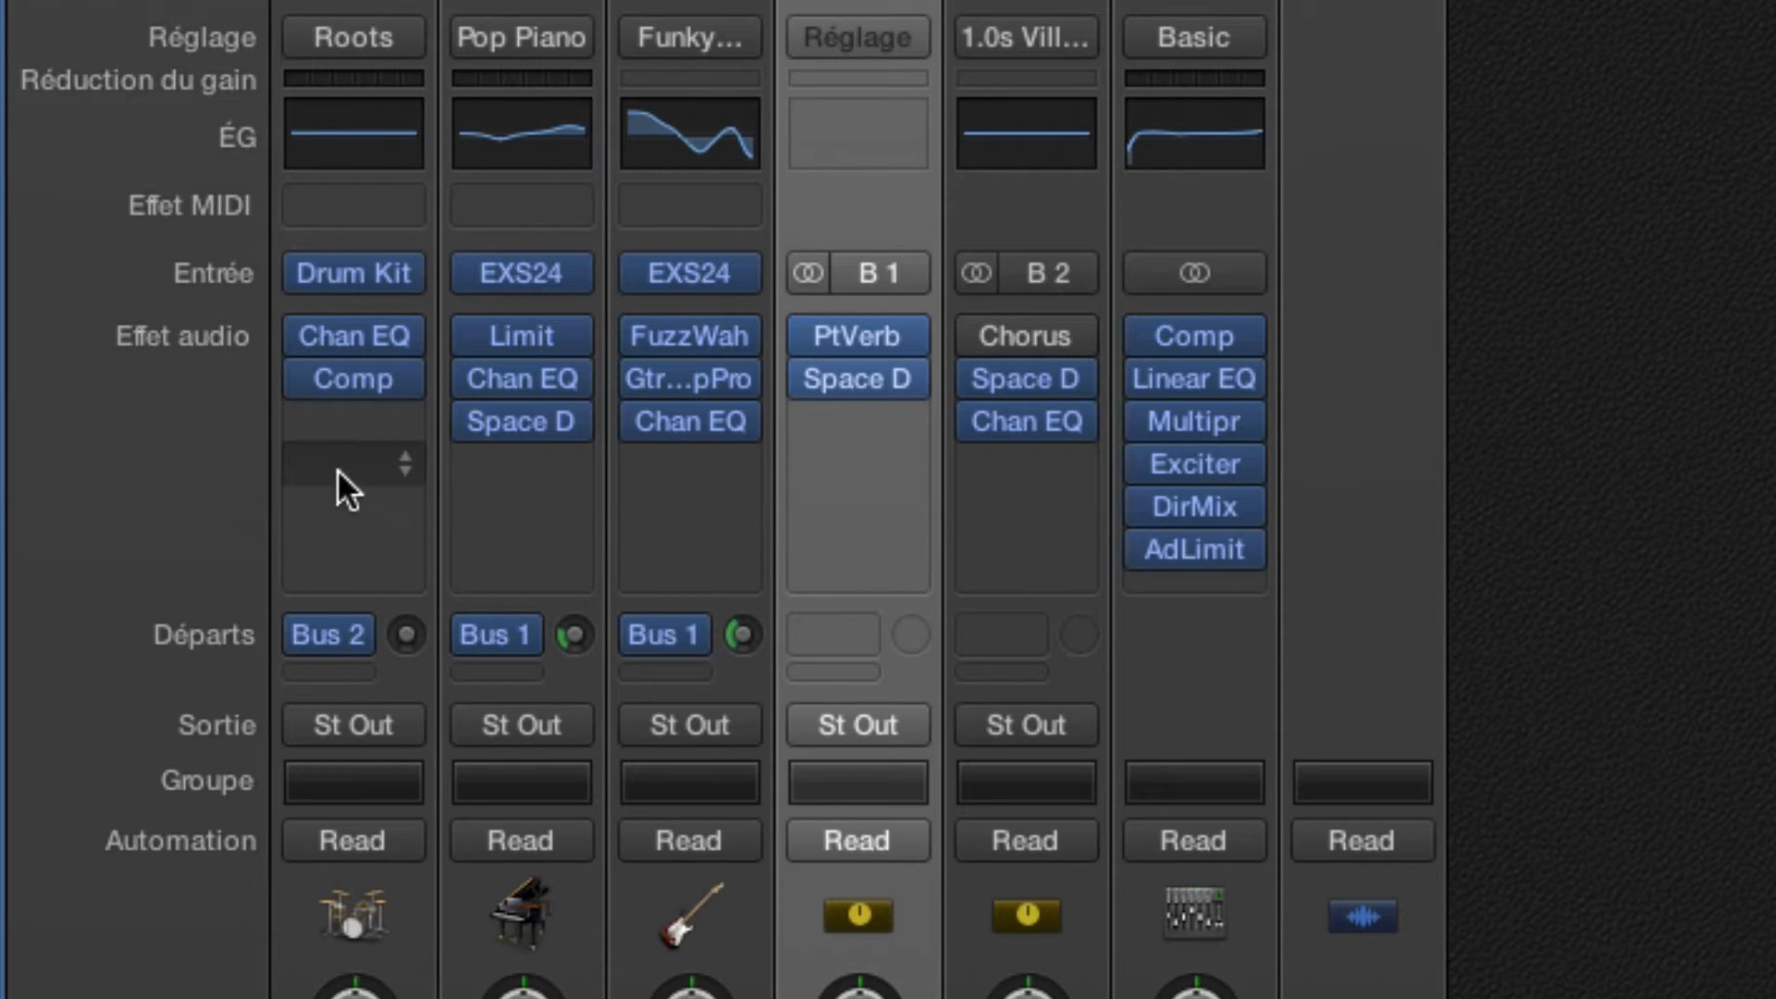
# Examine the audio effect slots on Roots and Pop Piano, and the Chorus bypass control on the B 2 aux strip
pyautogui.moveTo(344, 386)
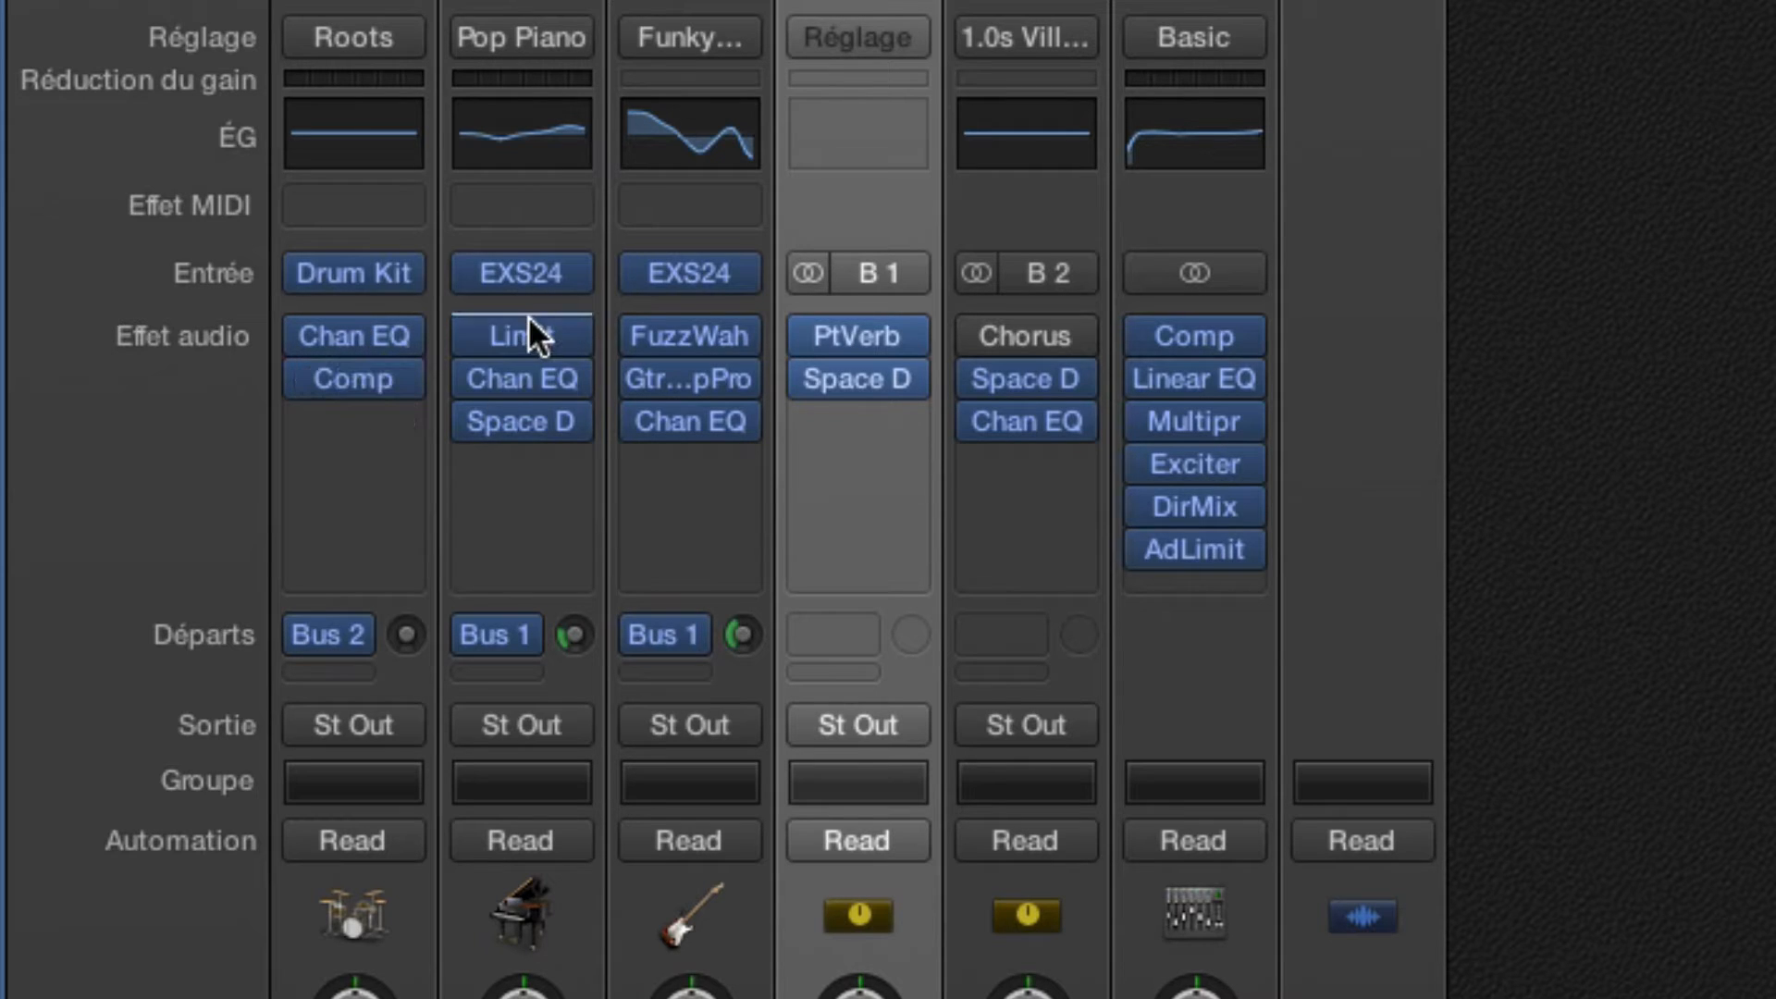
pyautogui.moveTo(535, 330)
pyautogui.click(193, 672)
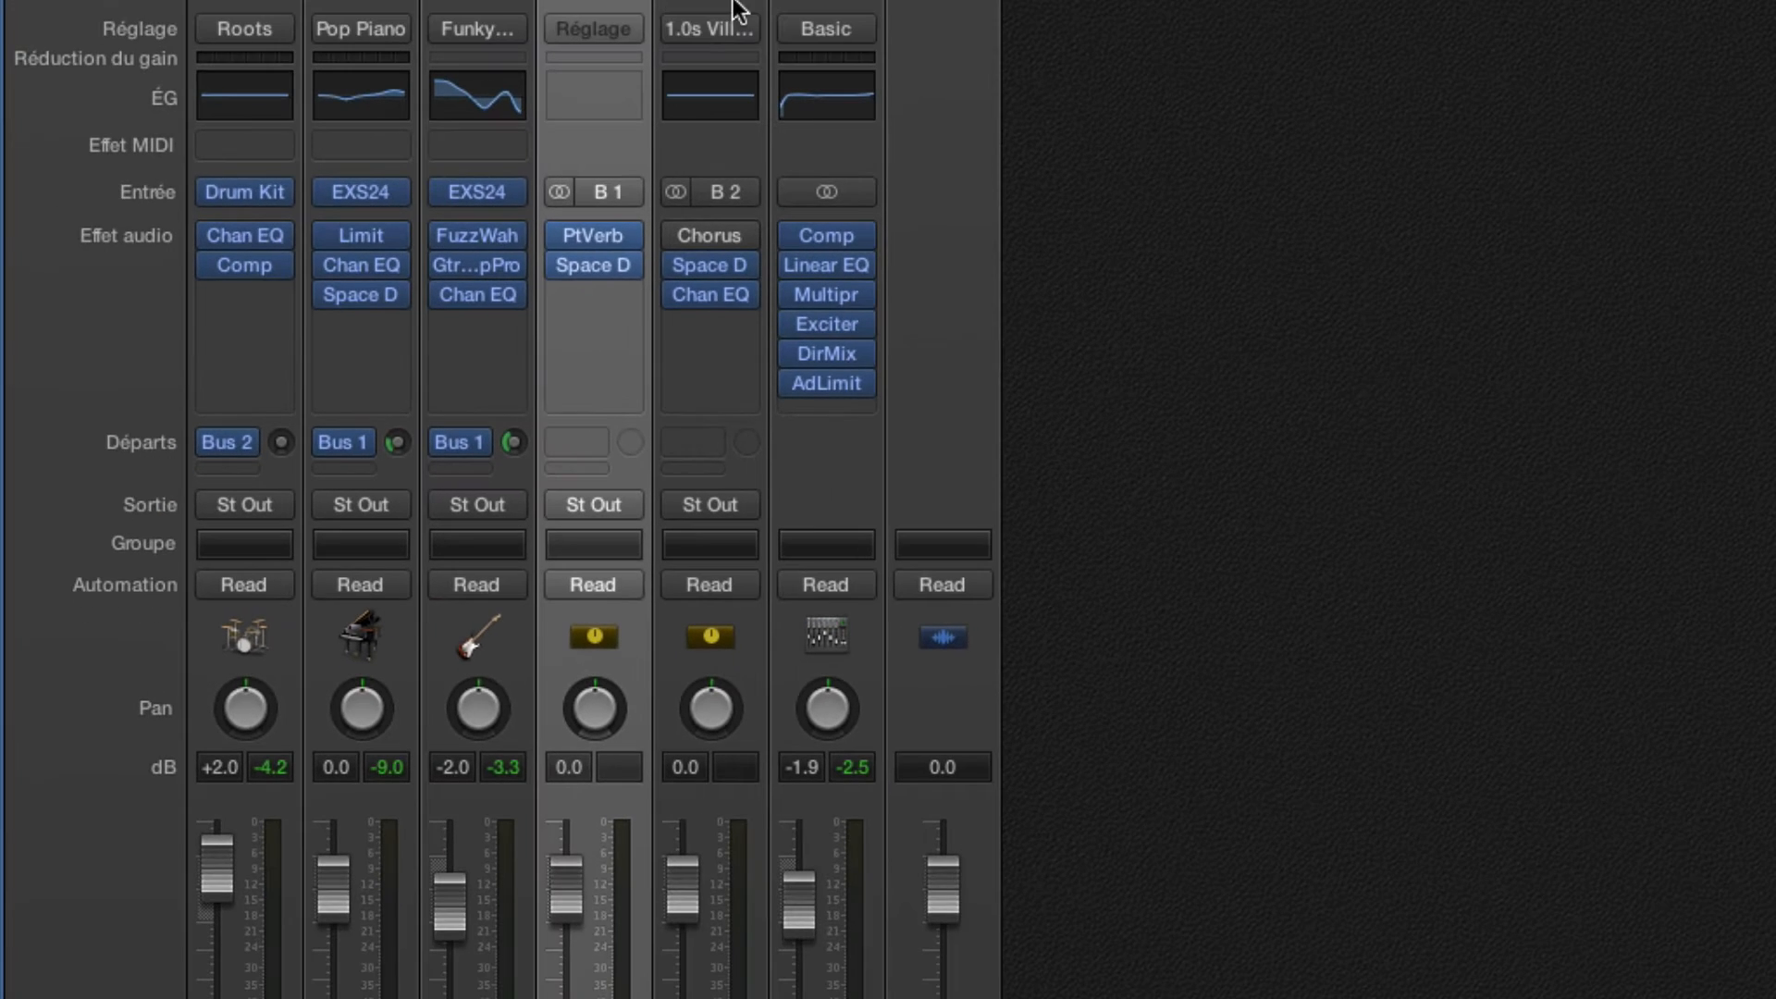
pyautogui.press('Right')
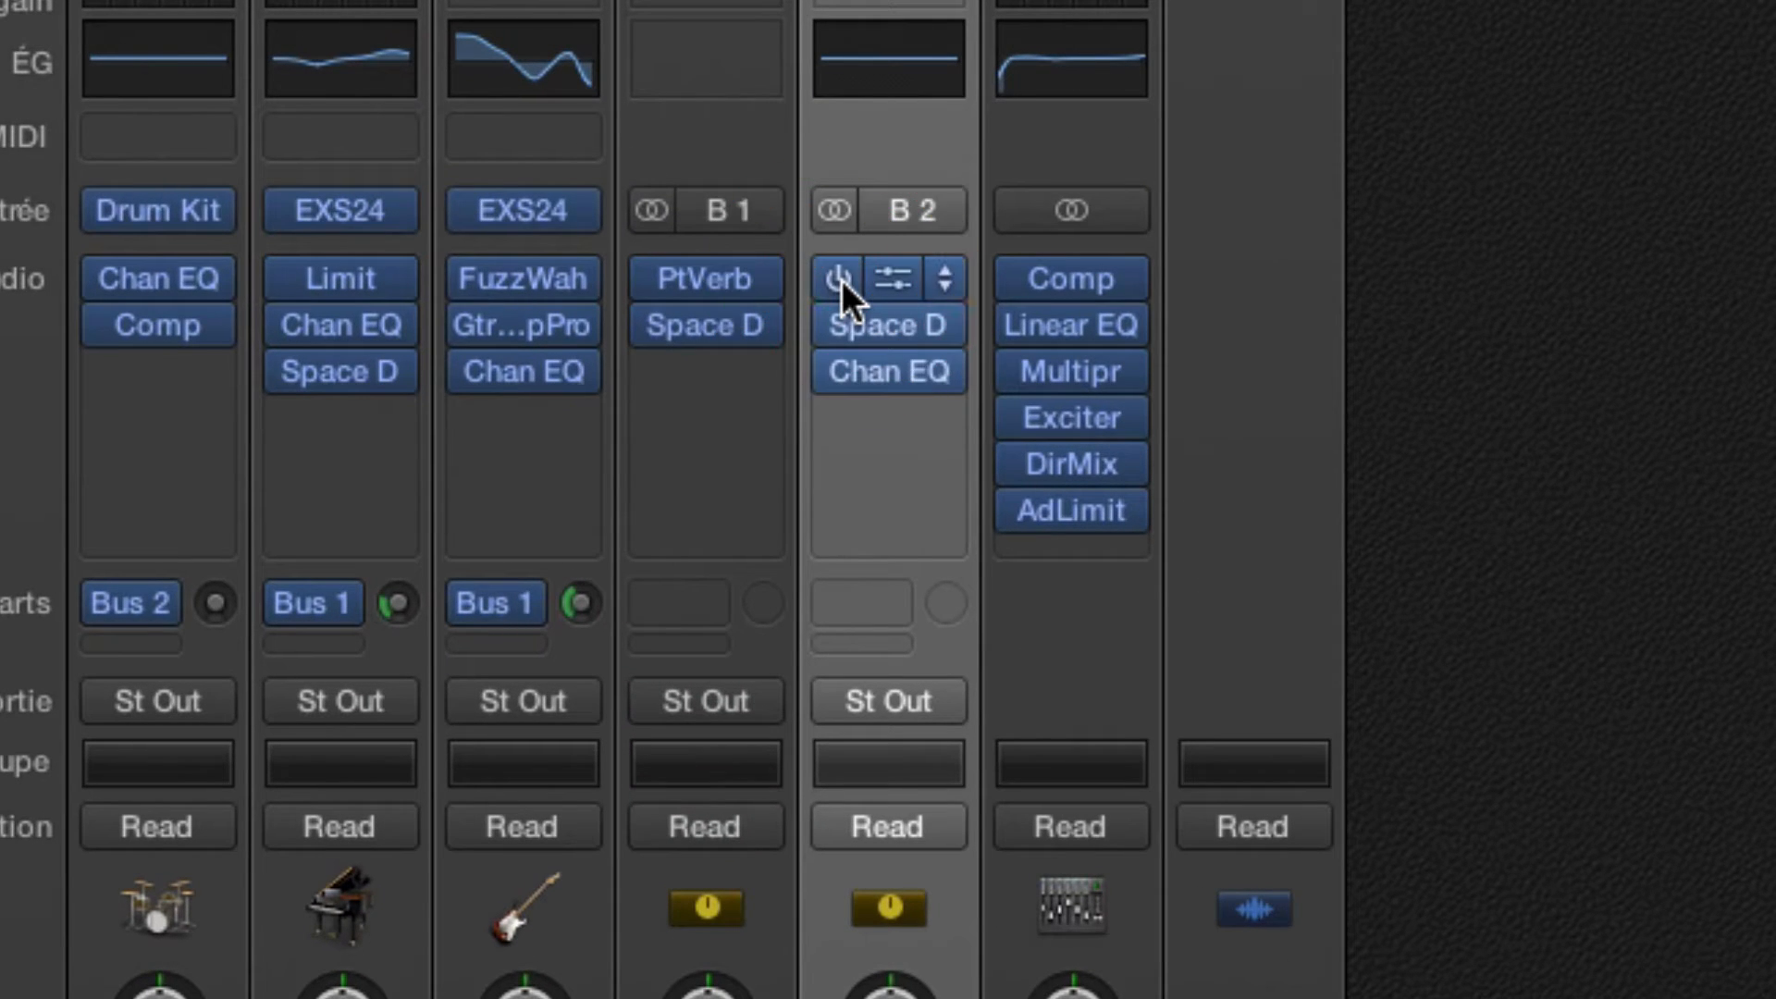
pyautogui.click(838, 279)
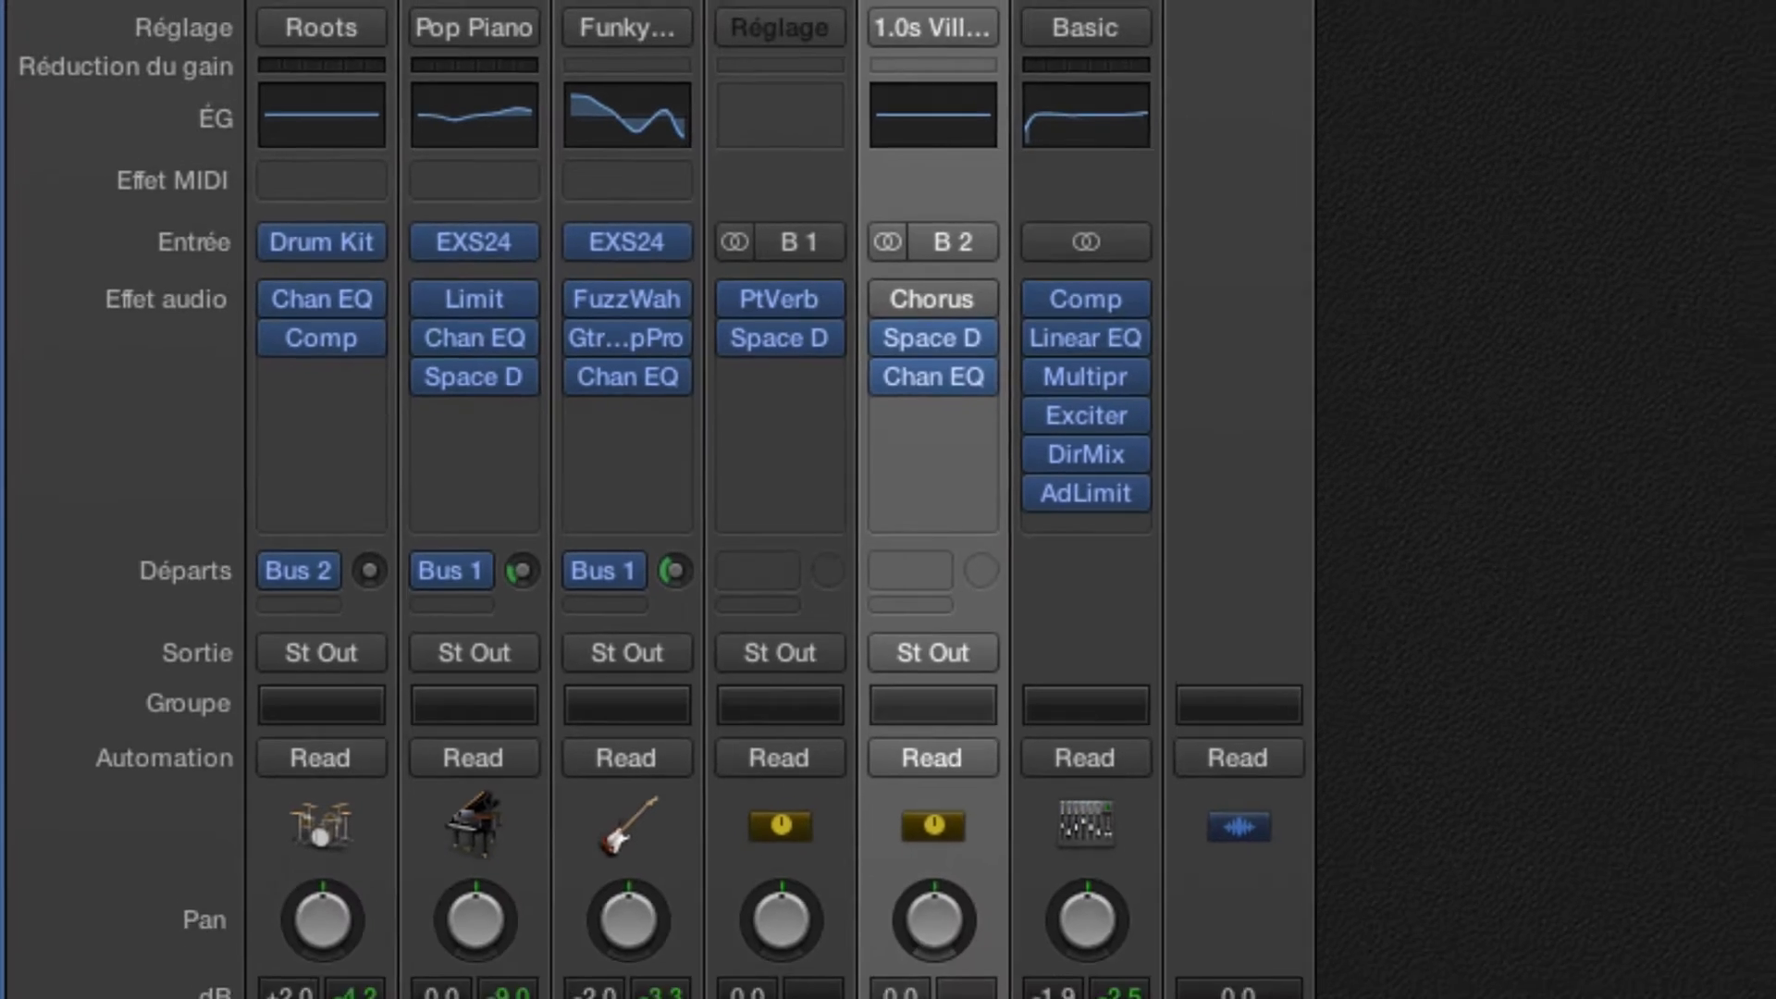
# Follow Funky Wah's Bus 1 send to the Aux 1 strip, inspect its PlatinumVerb settings, and close the plug-in
pyautogui.click(631, 139)
pyautogui.click(593, 14)
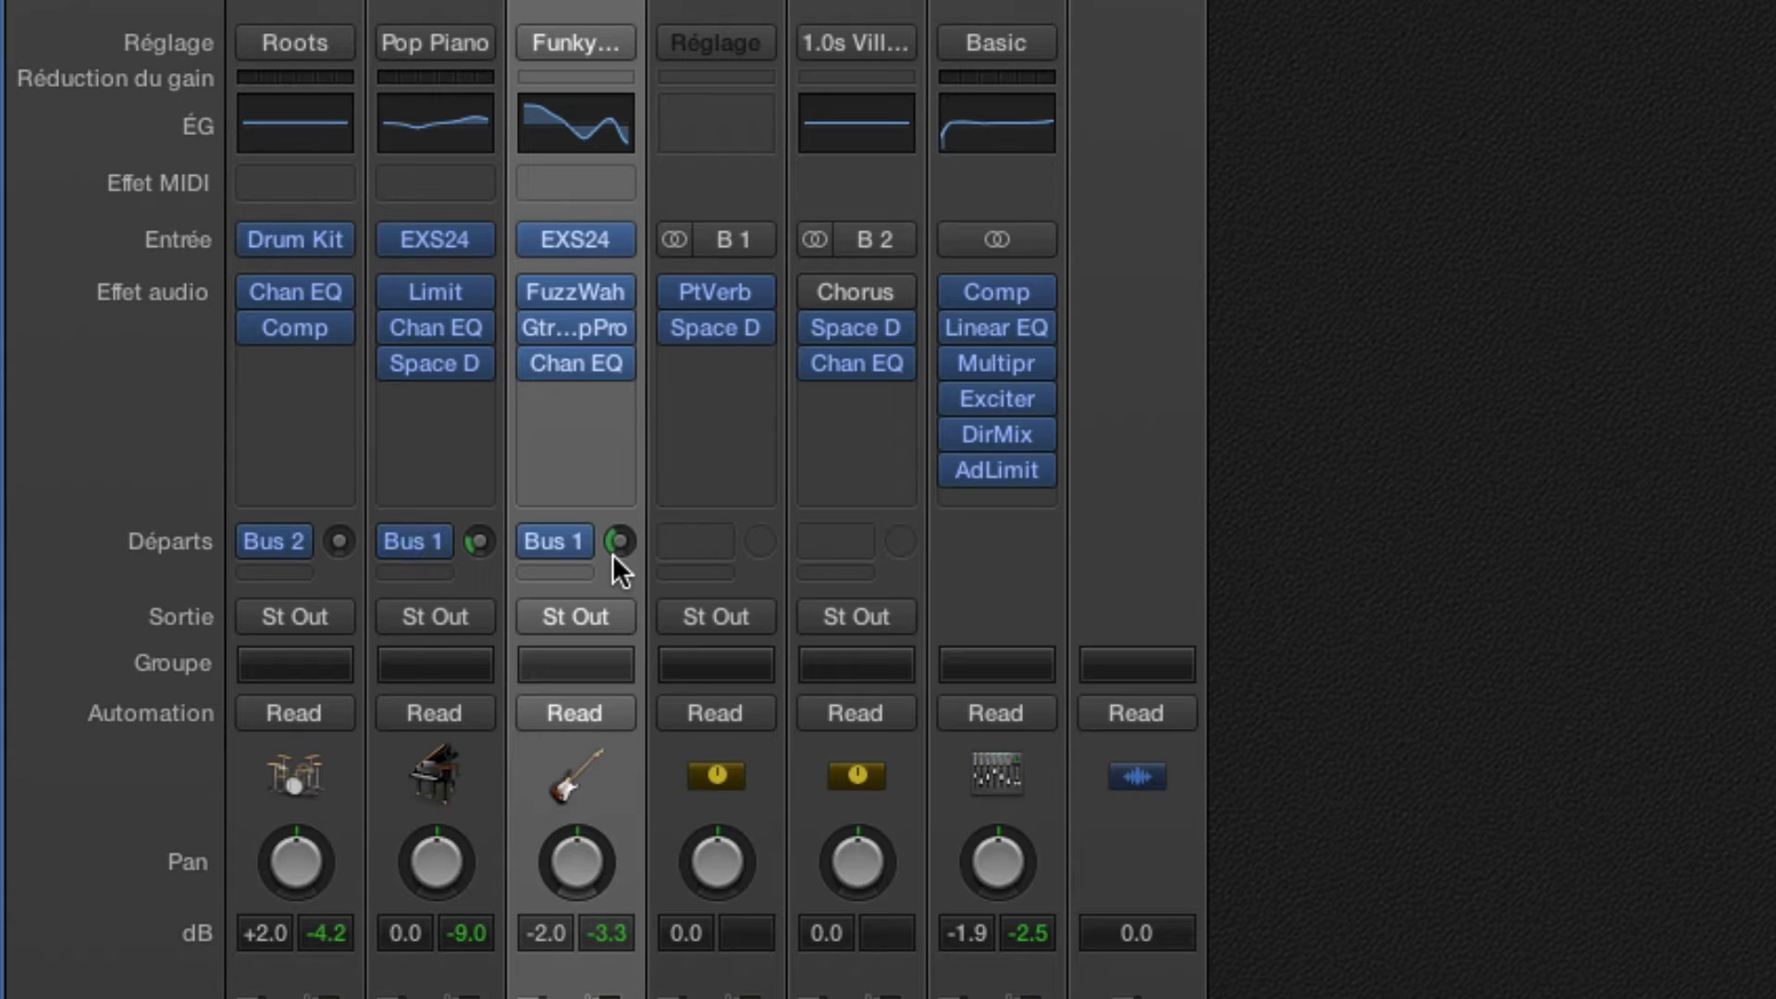
pyautogui.click(771, 329)
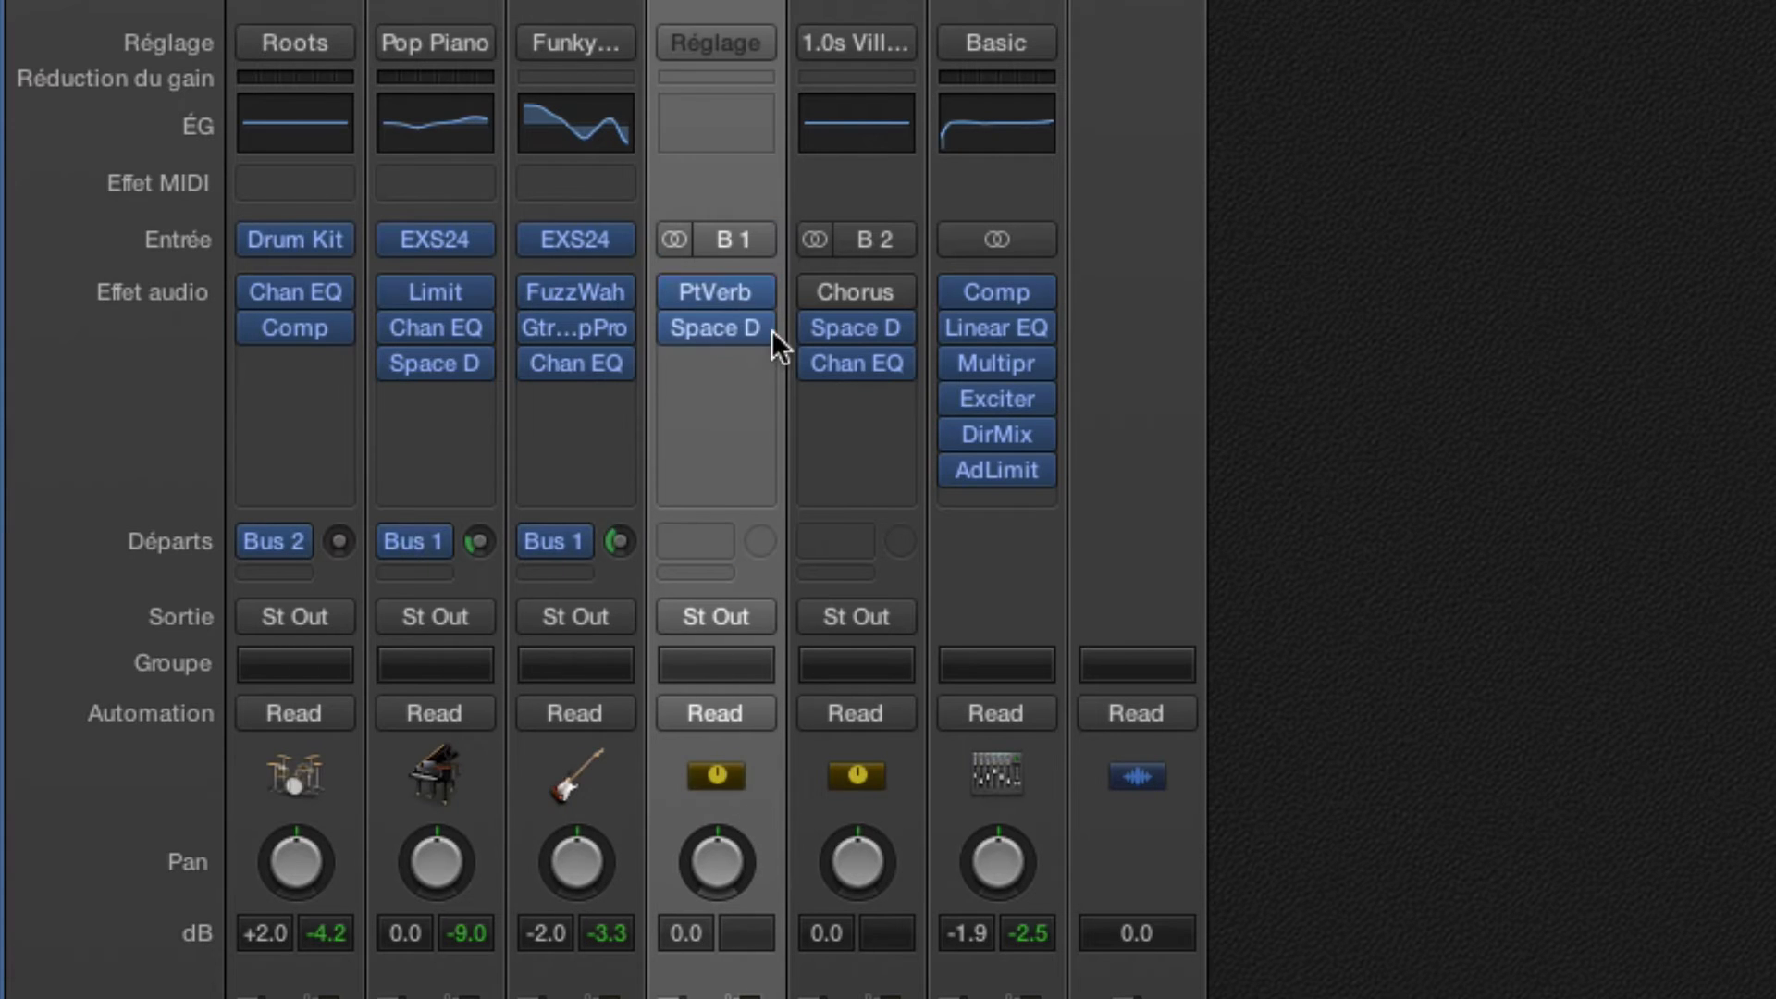
pyautogui.click(710, 296)
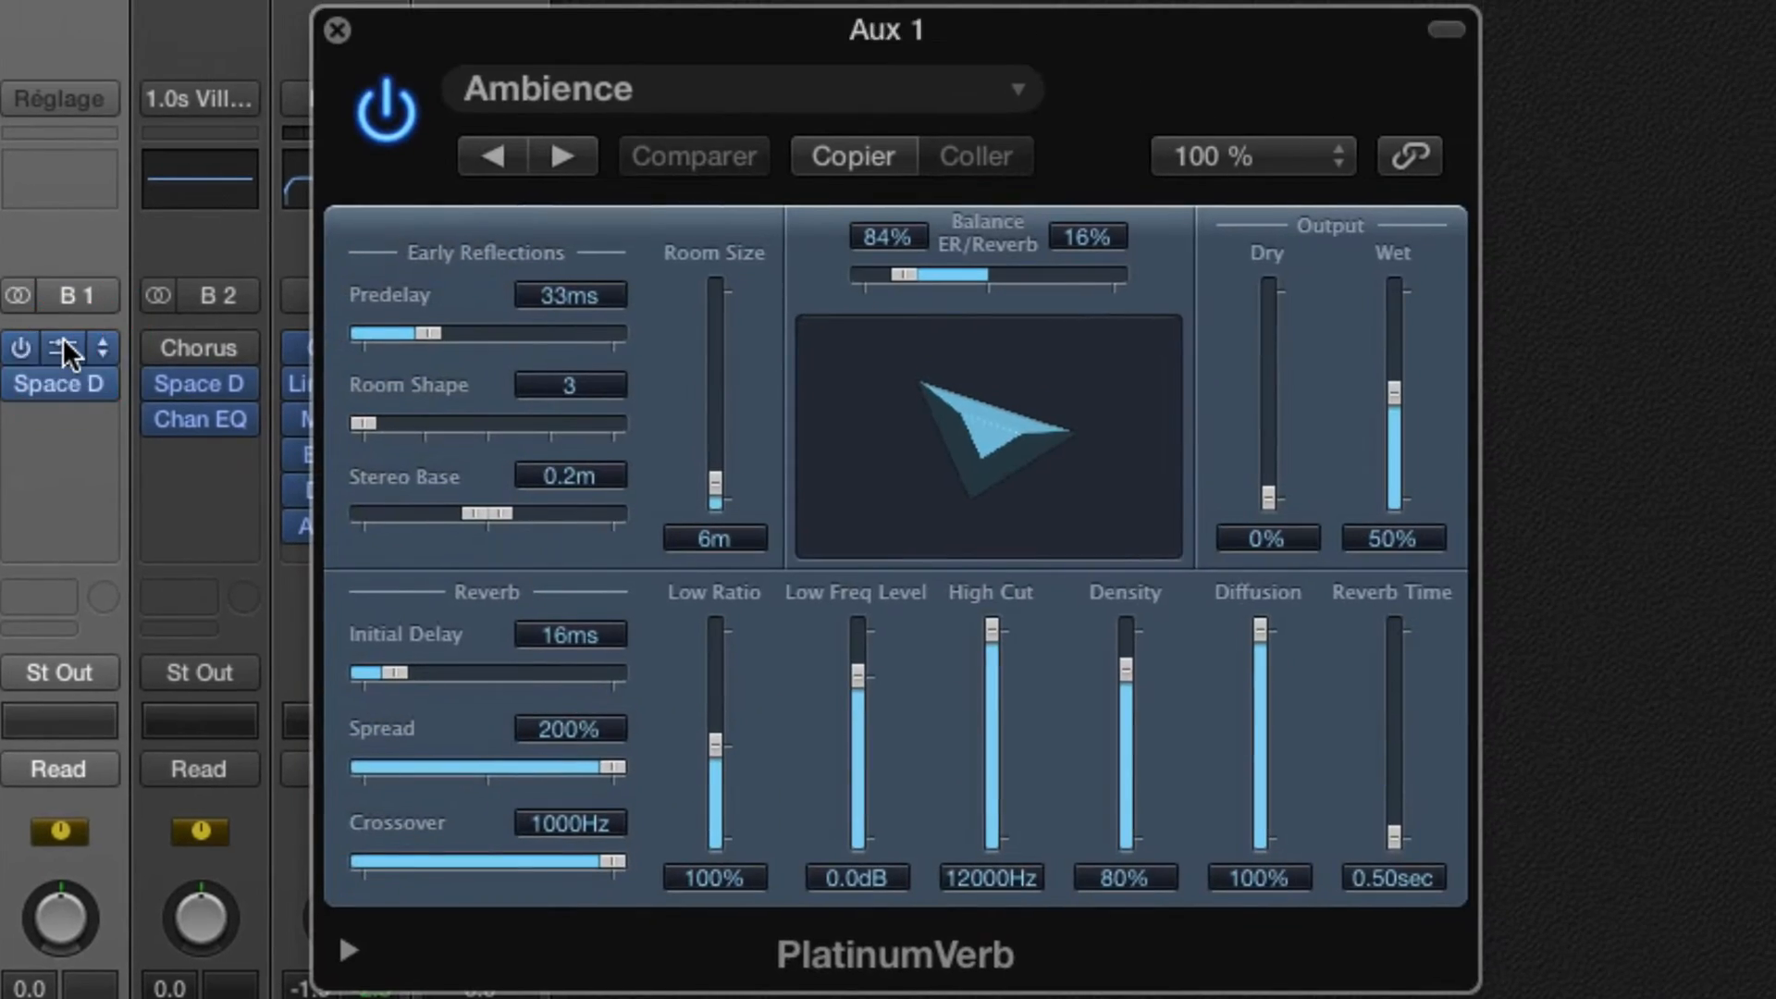
pyautogui.click(338, 30)
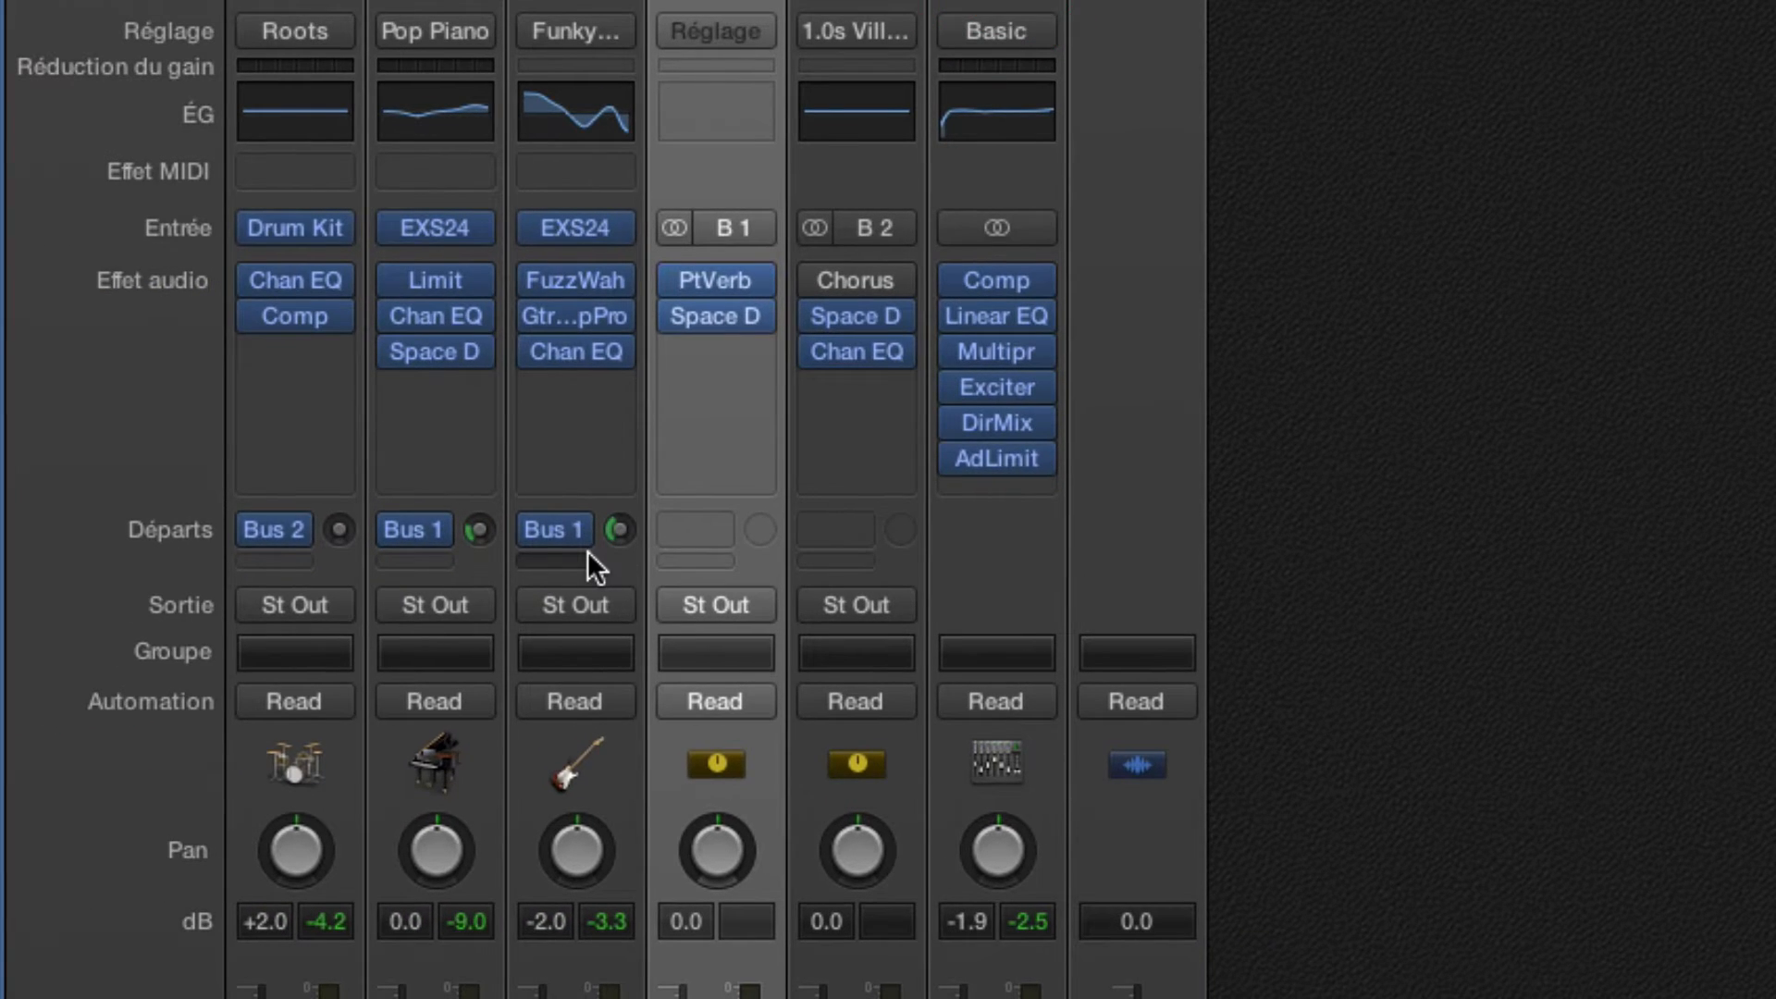
# Check the Bus 1 send levels of the Pop Piano and Funky Wah tracks
pyautogui.click(479, 529)
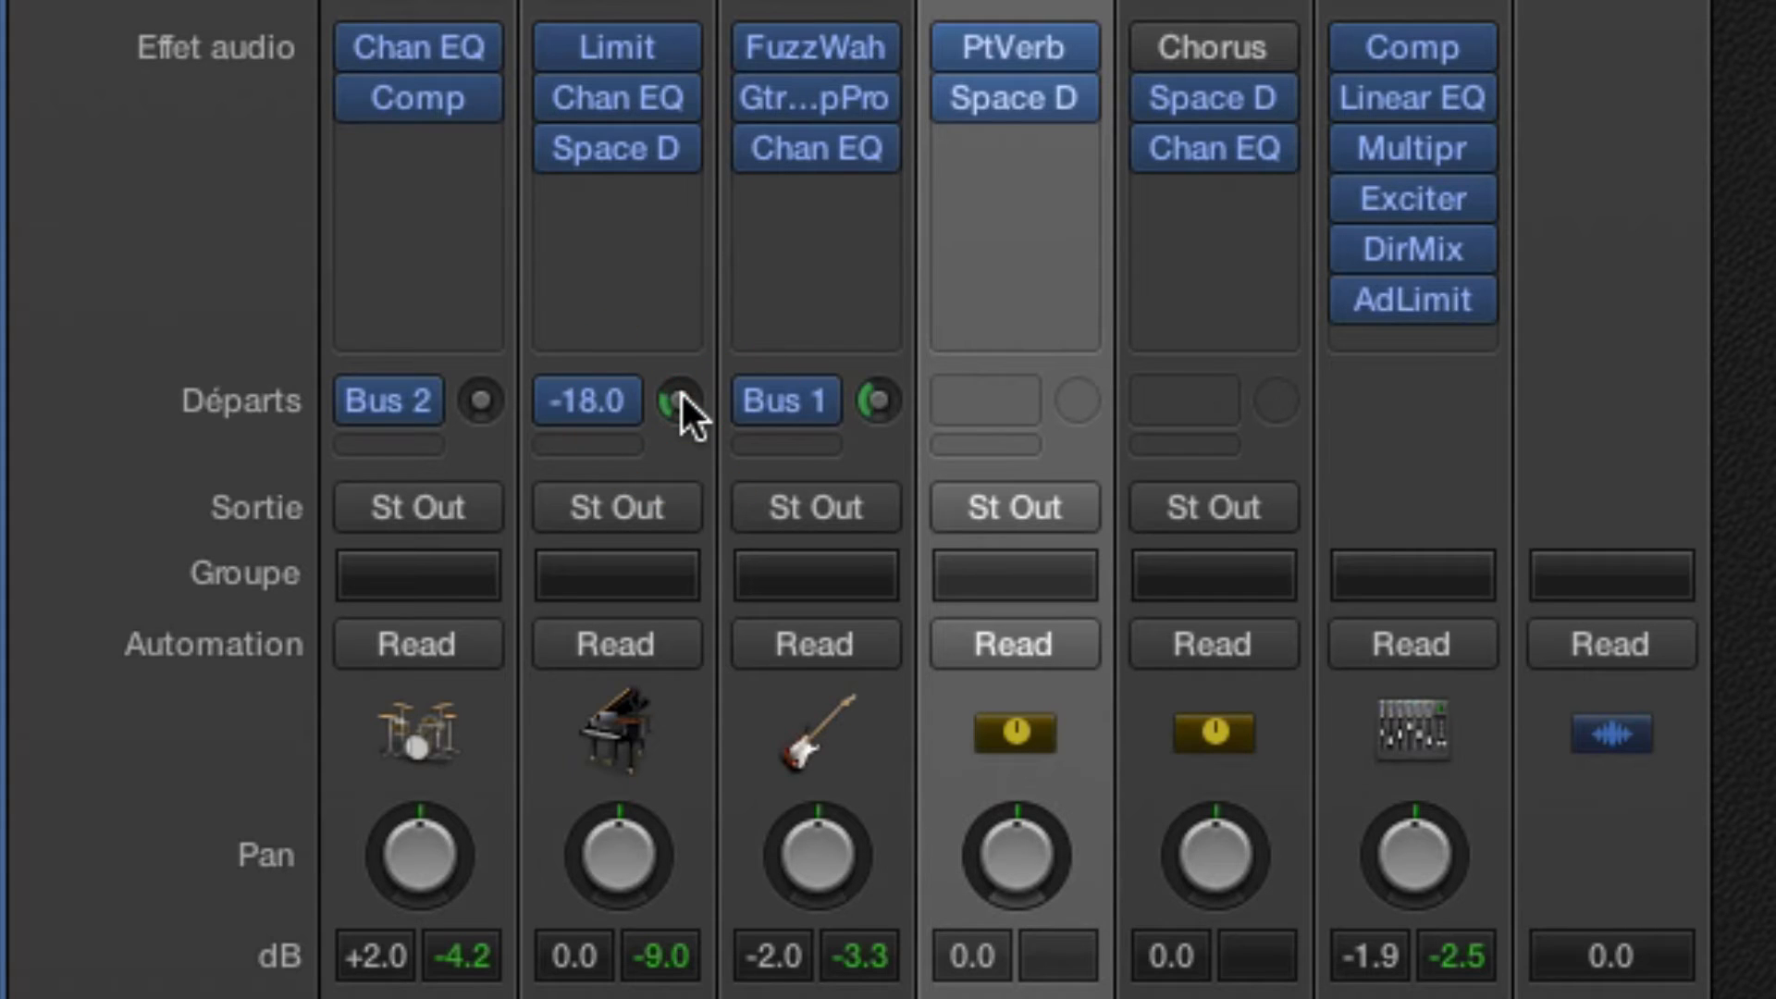
pyautogui.moveTo(773, 402)
pyautogui.click(896, 398)
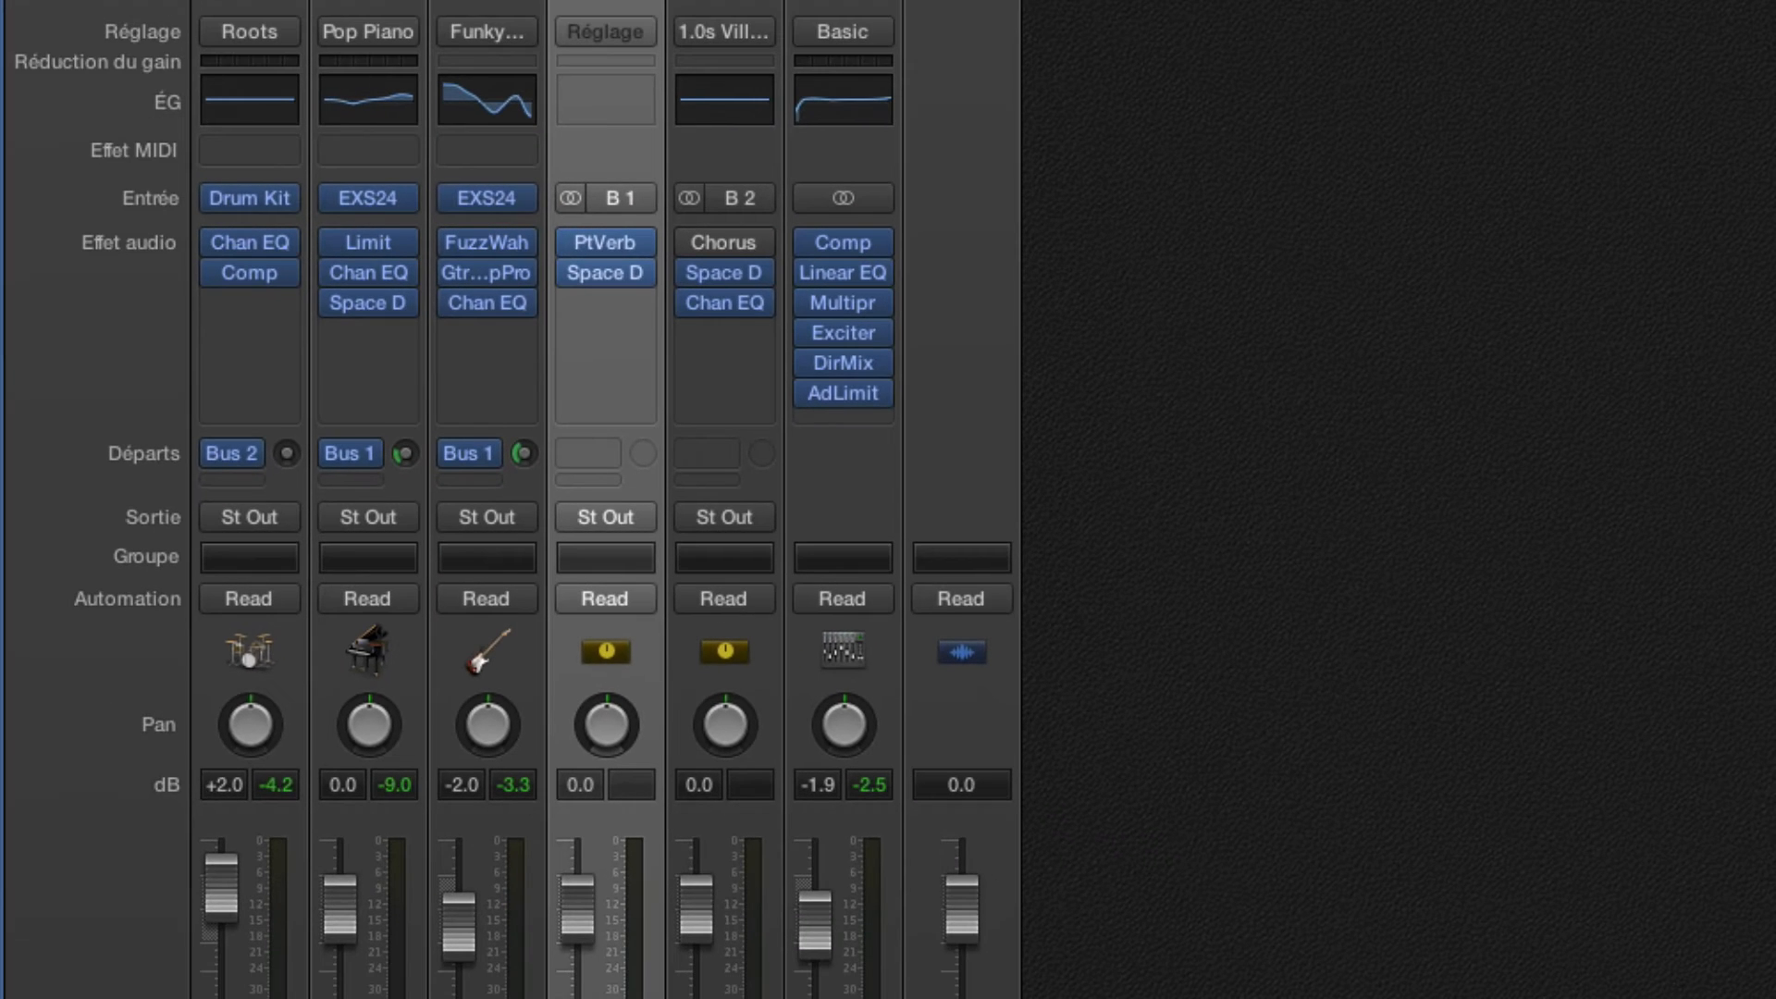
# Select the Pop Piano strip and its Aux 1 return in turn, and examine Aux 1's effects and lower strip controls
pyautogui.click(381, 13)
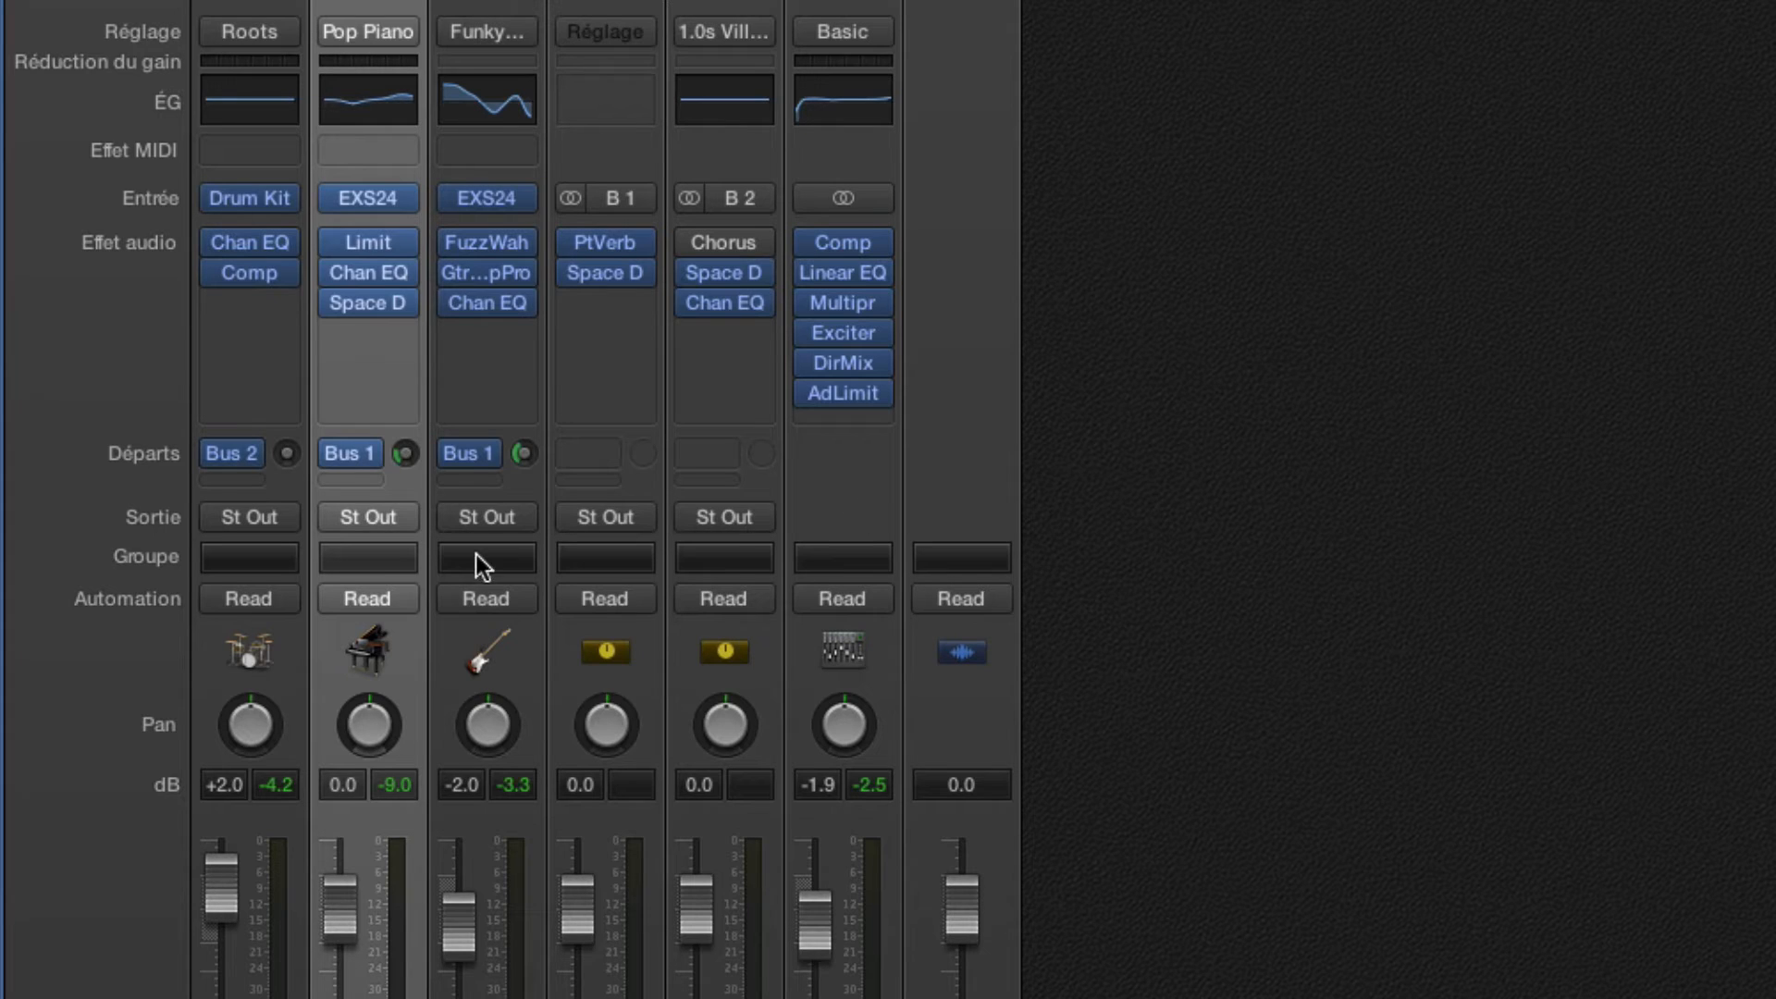
pyautogui.click(648, 98)
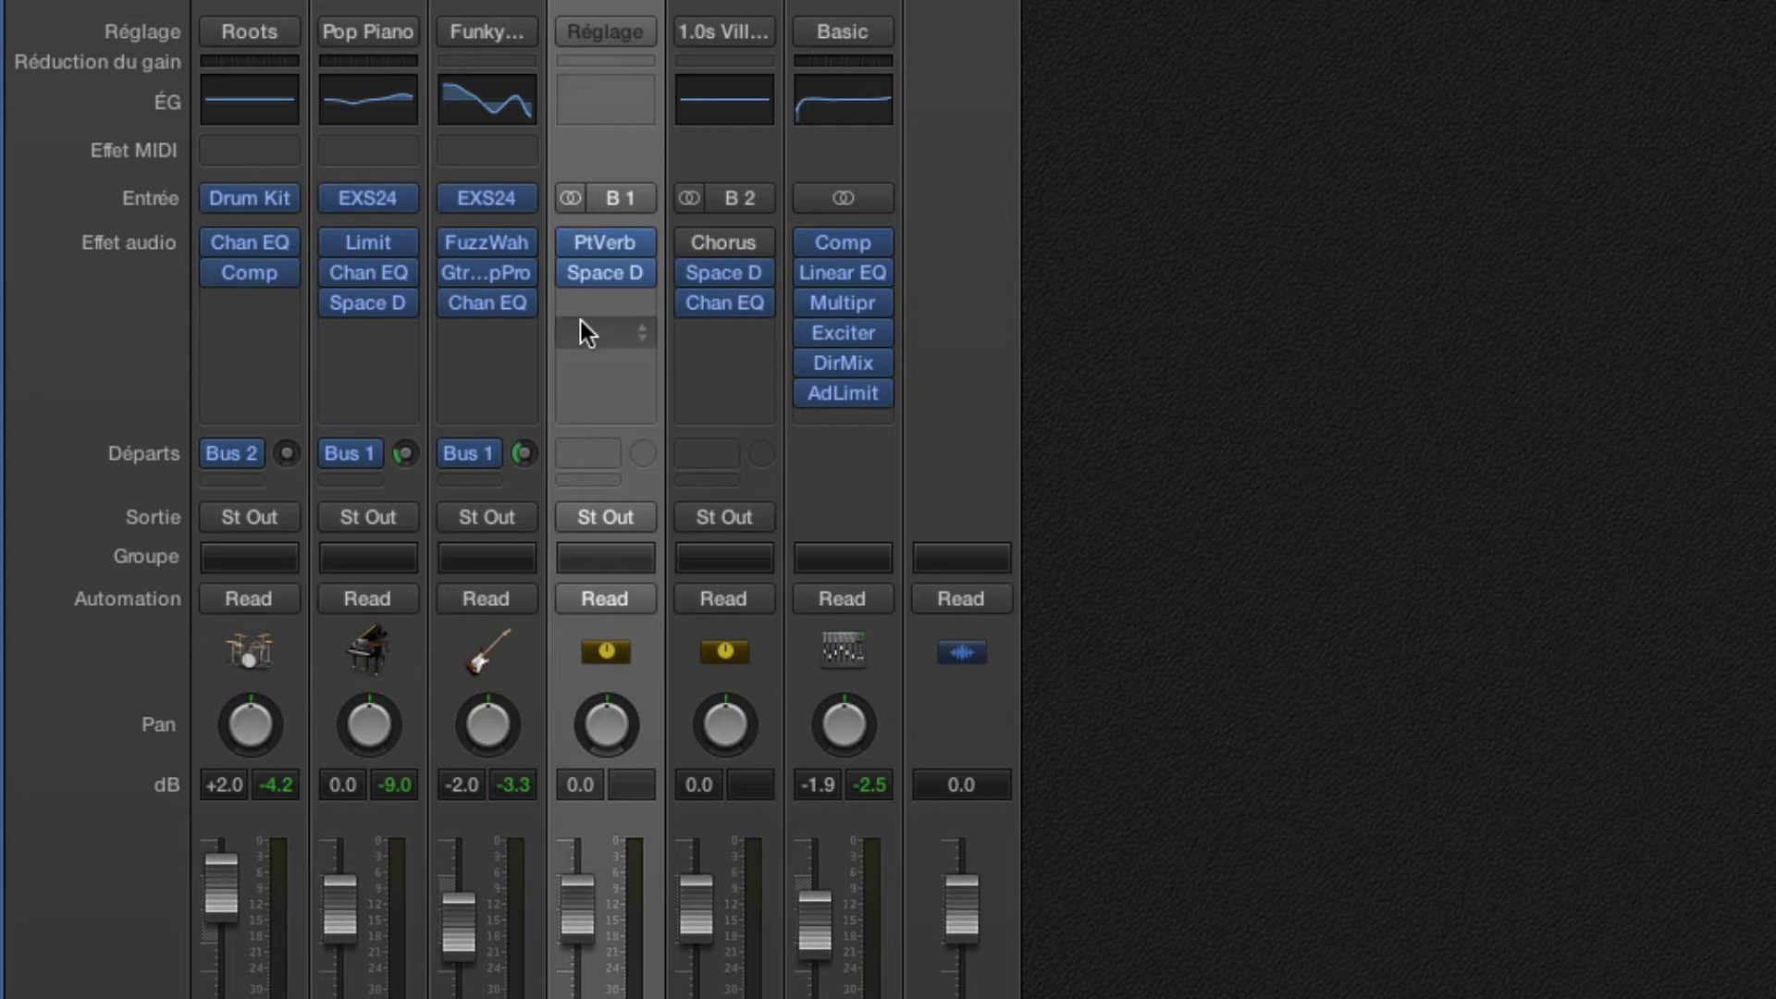
pyautogui.moveTo(586, 277)
pyautogui.moveTo(579, 597)
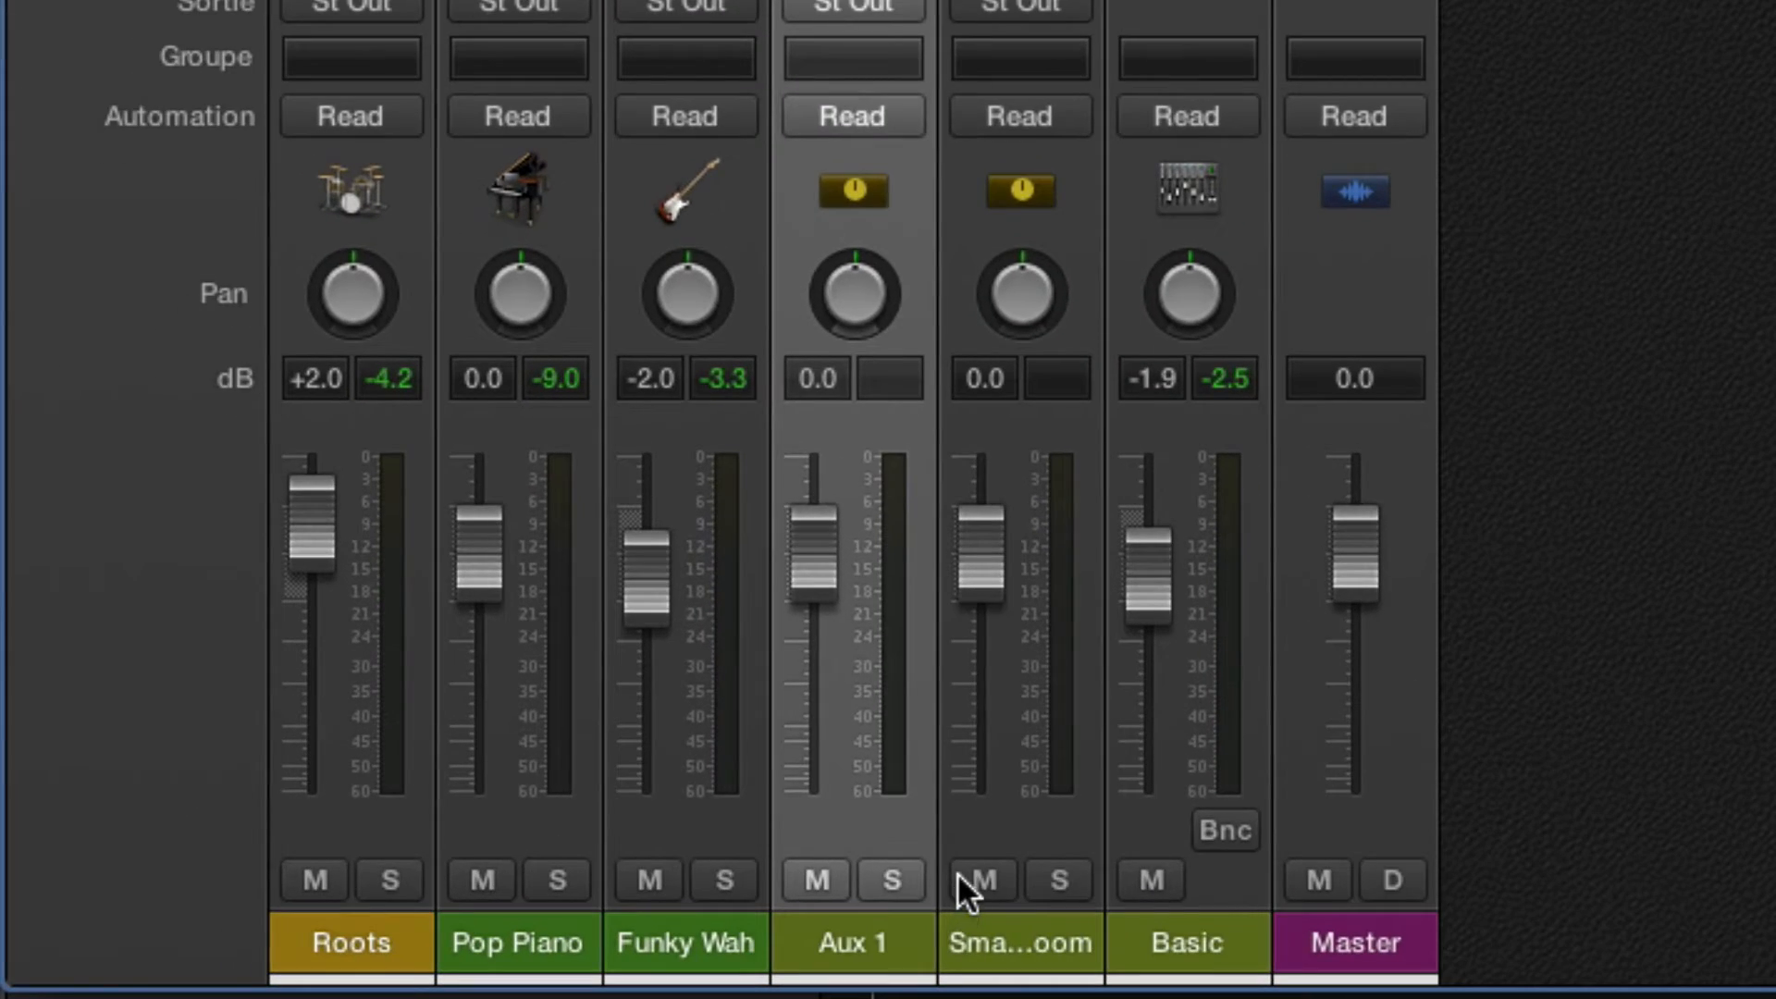
# Mute both aux strips, start playback, and mute Roots and Funky Wah to hear Pop Piano without its reverb return
pyautogui.click(552, 920)
pyautogui.click(808, 879)
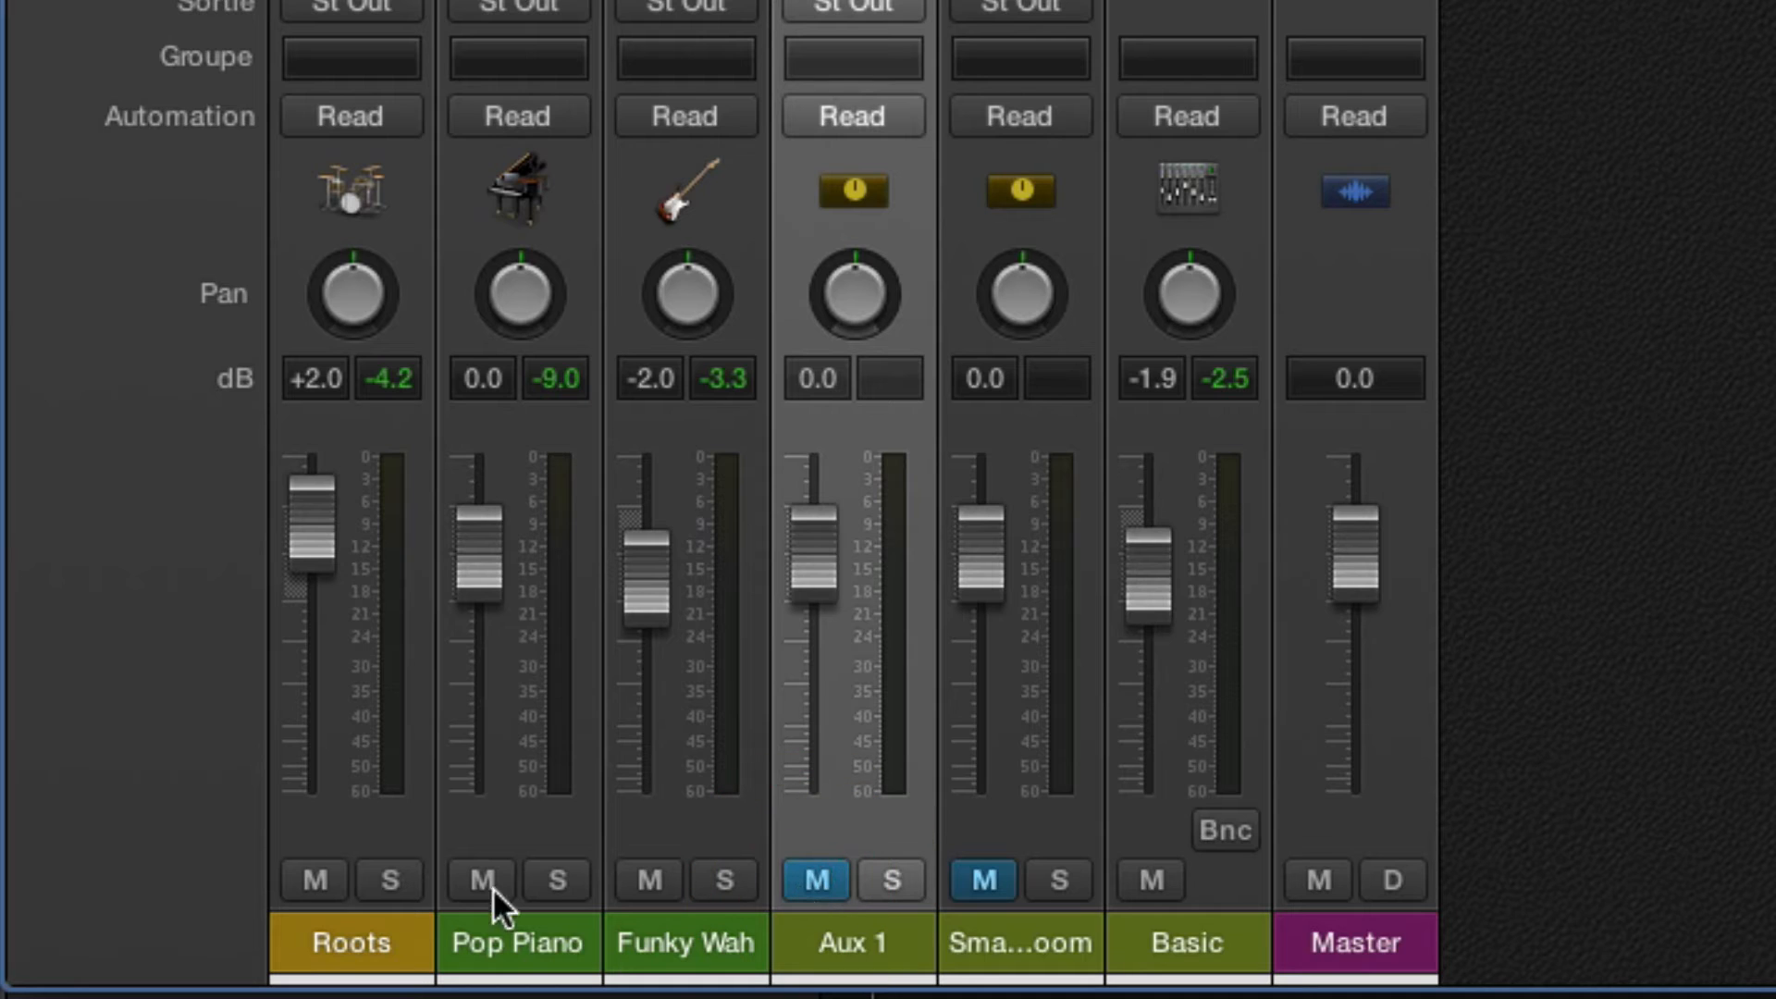
pyautogui.press('space')
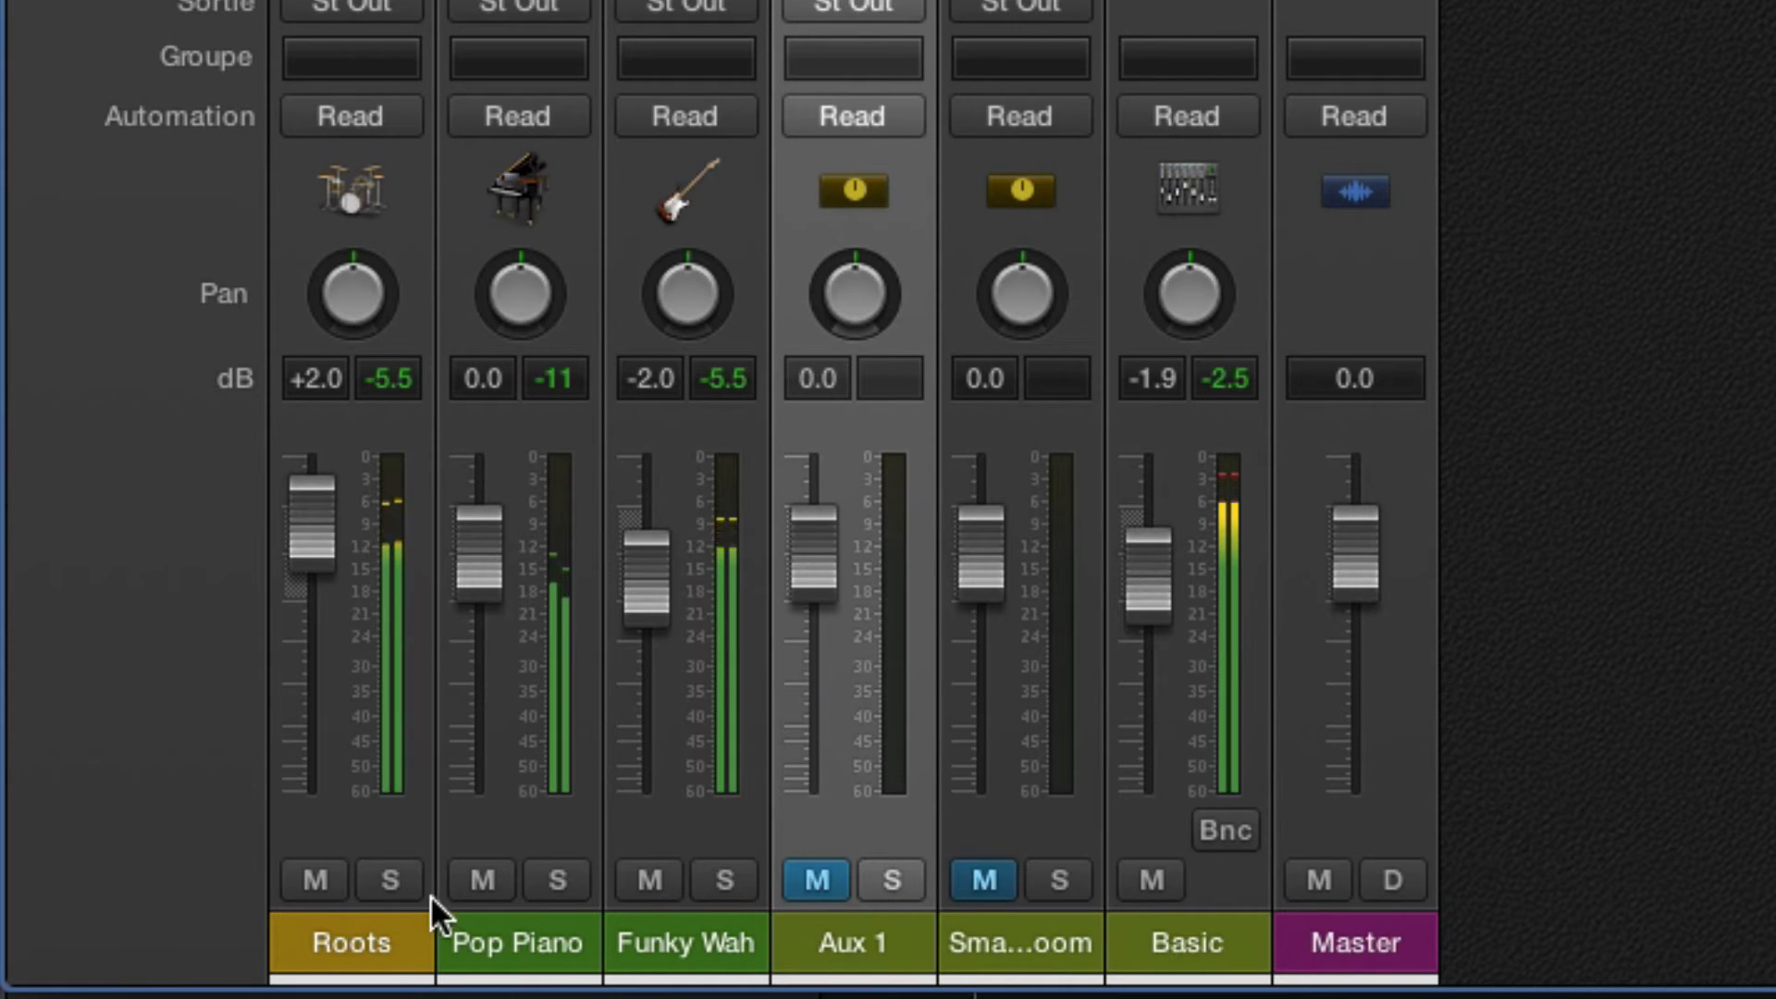
pyautogui.click(315, 878)
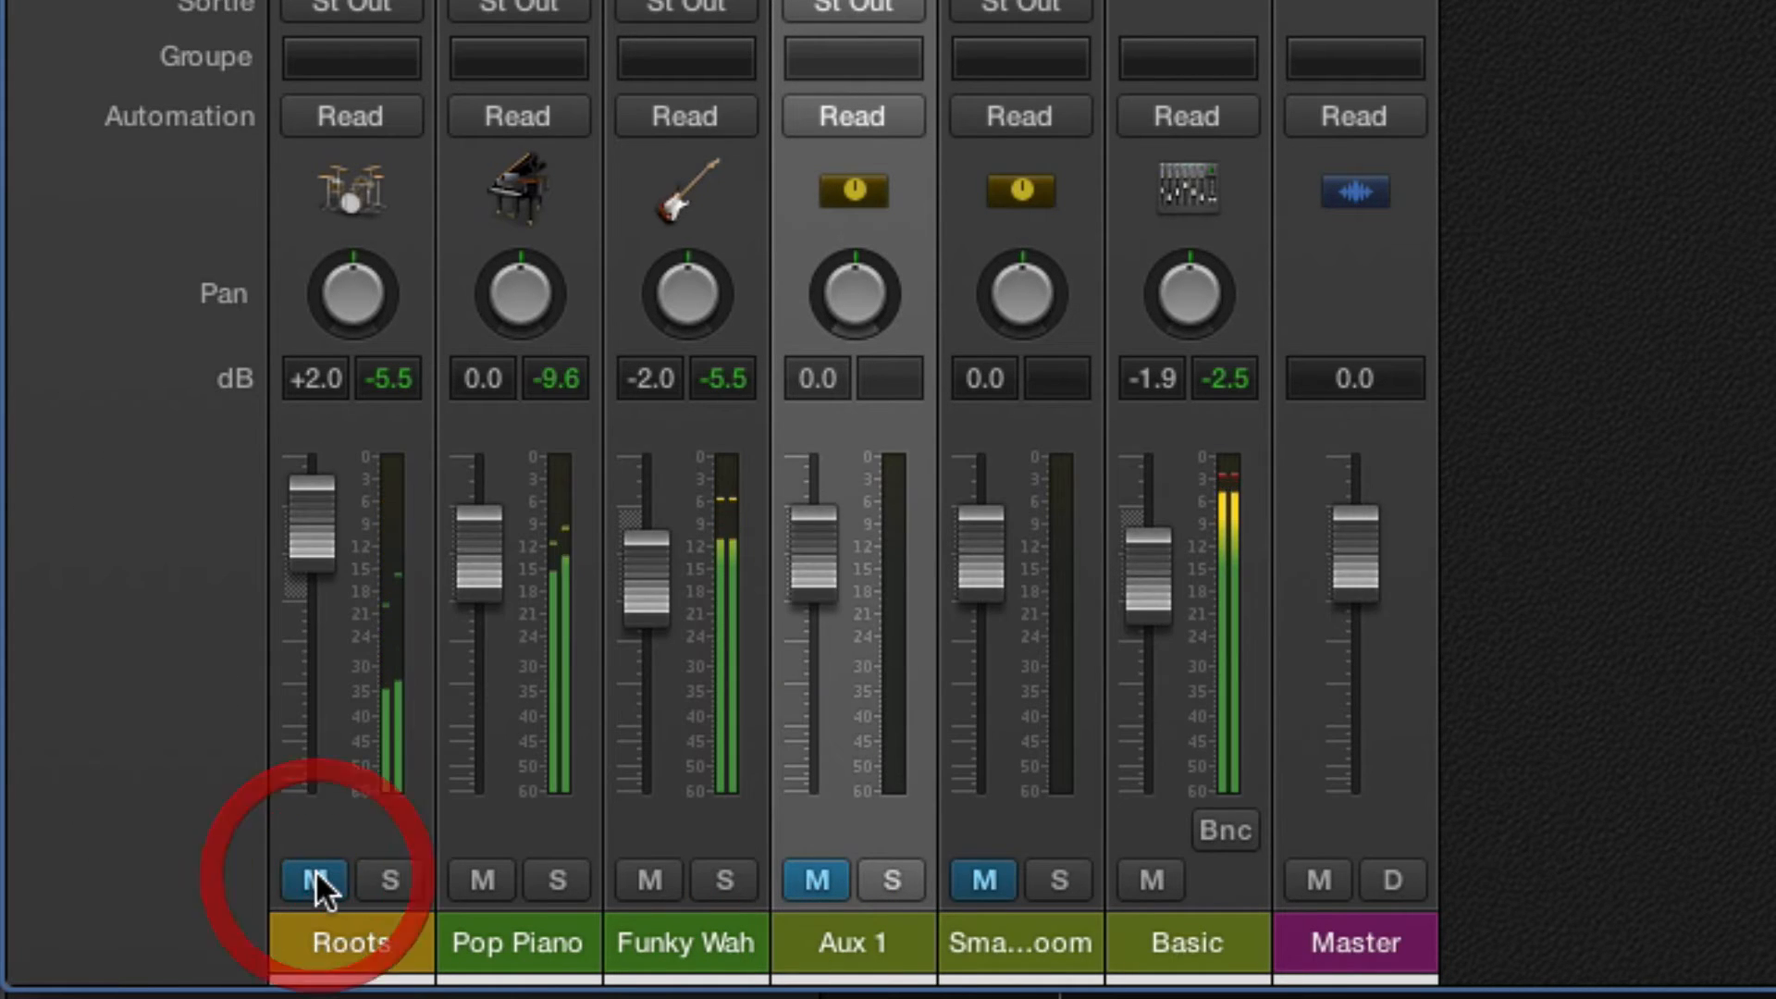
pyautogui.click(639, 877)
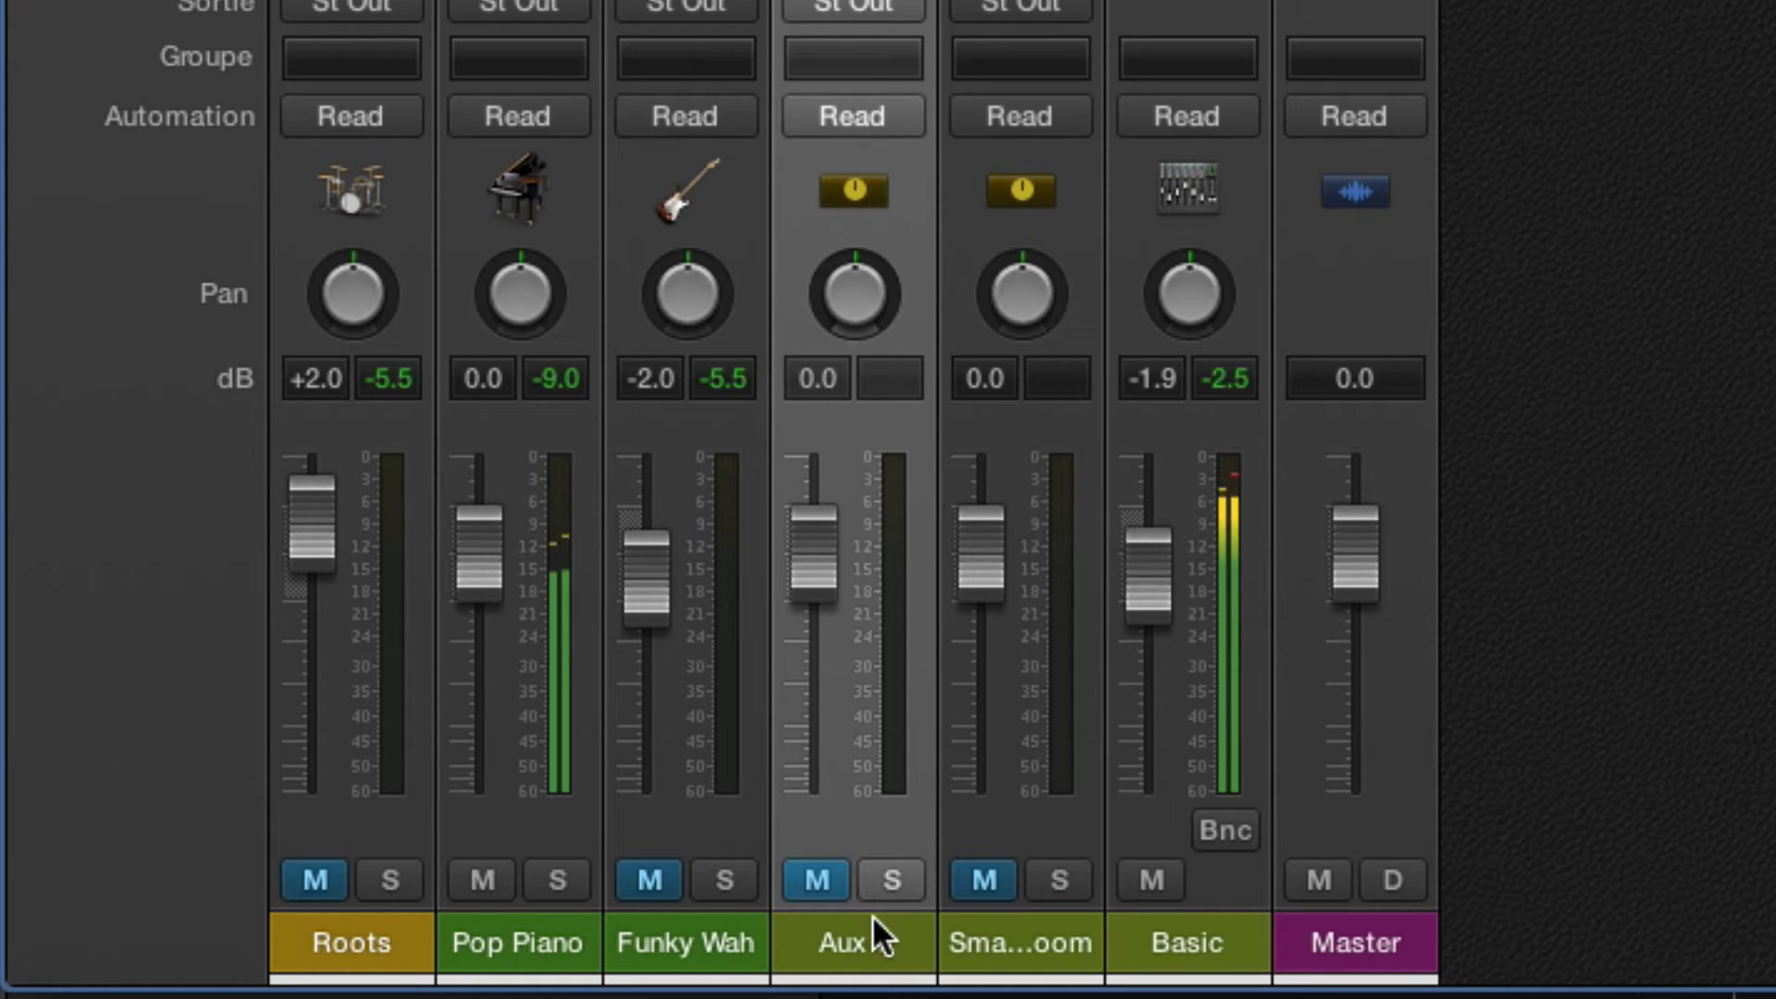
# Bring Aux 1 back in and solo it, muting and unmuting Pop Piano to compare the reverb return with its source
pyautogui.click(800, 874)
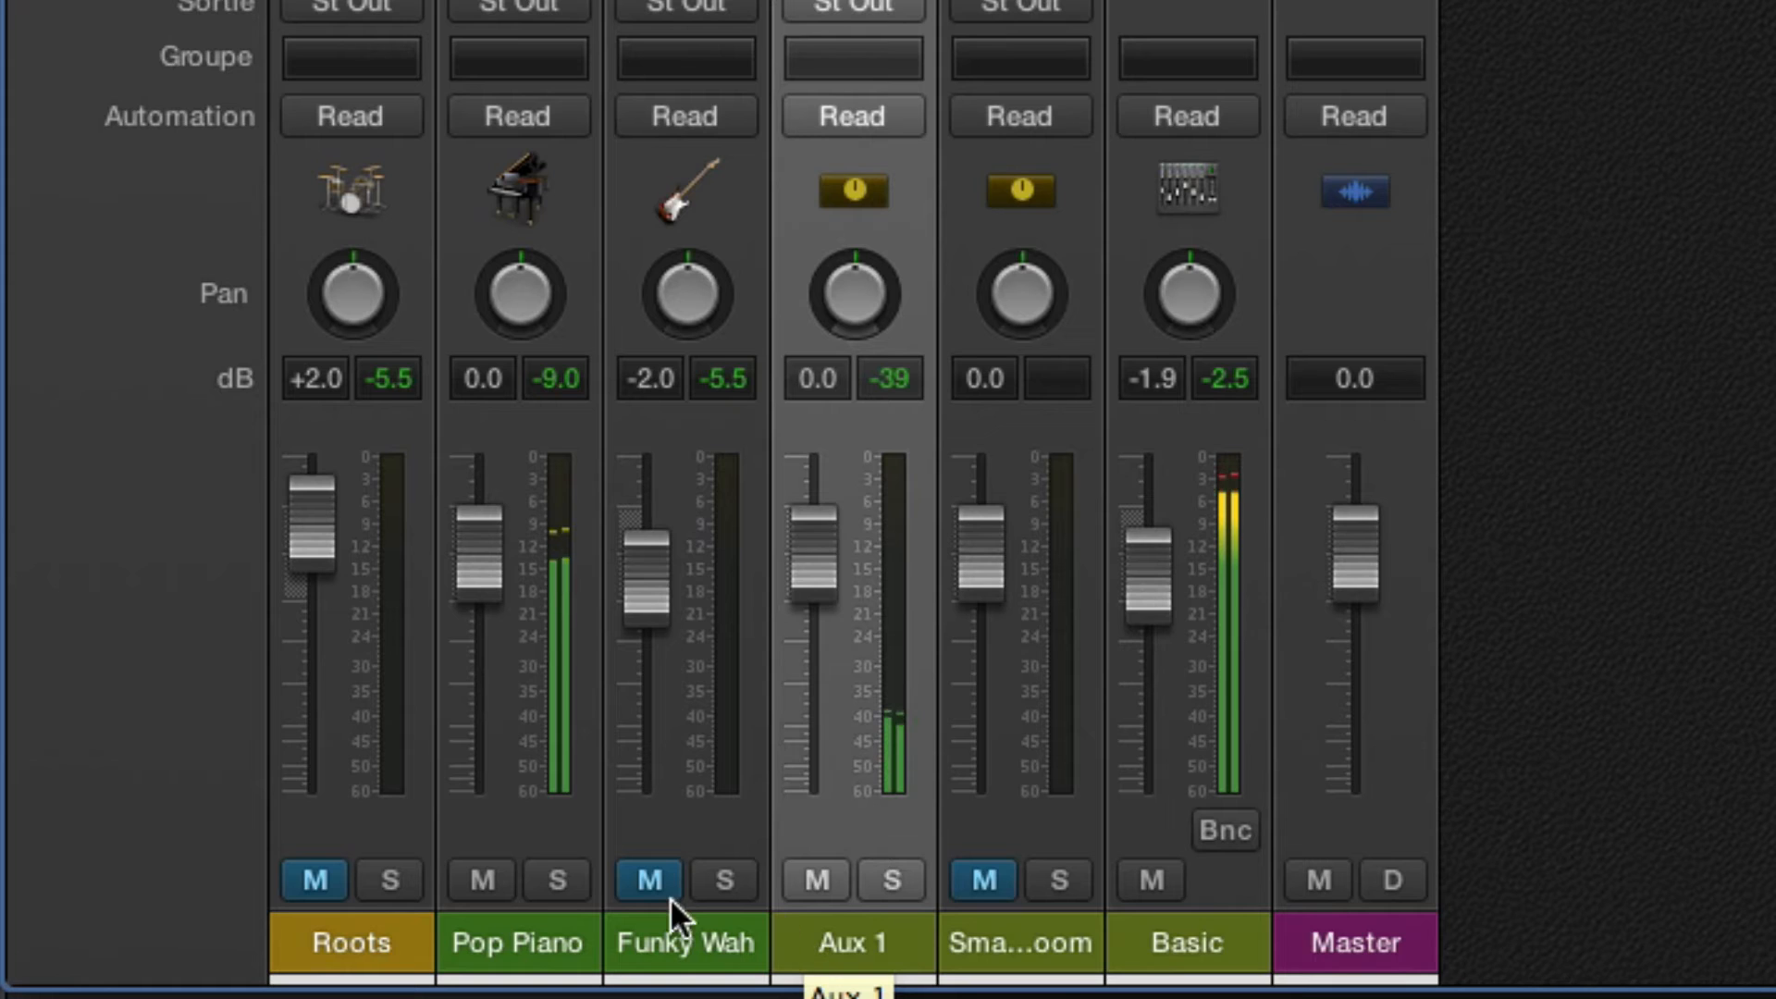
pyautogui.click(490, 877)
pyautogui.click(884, 884)
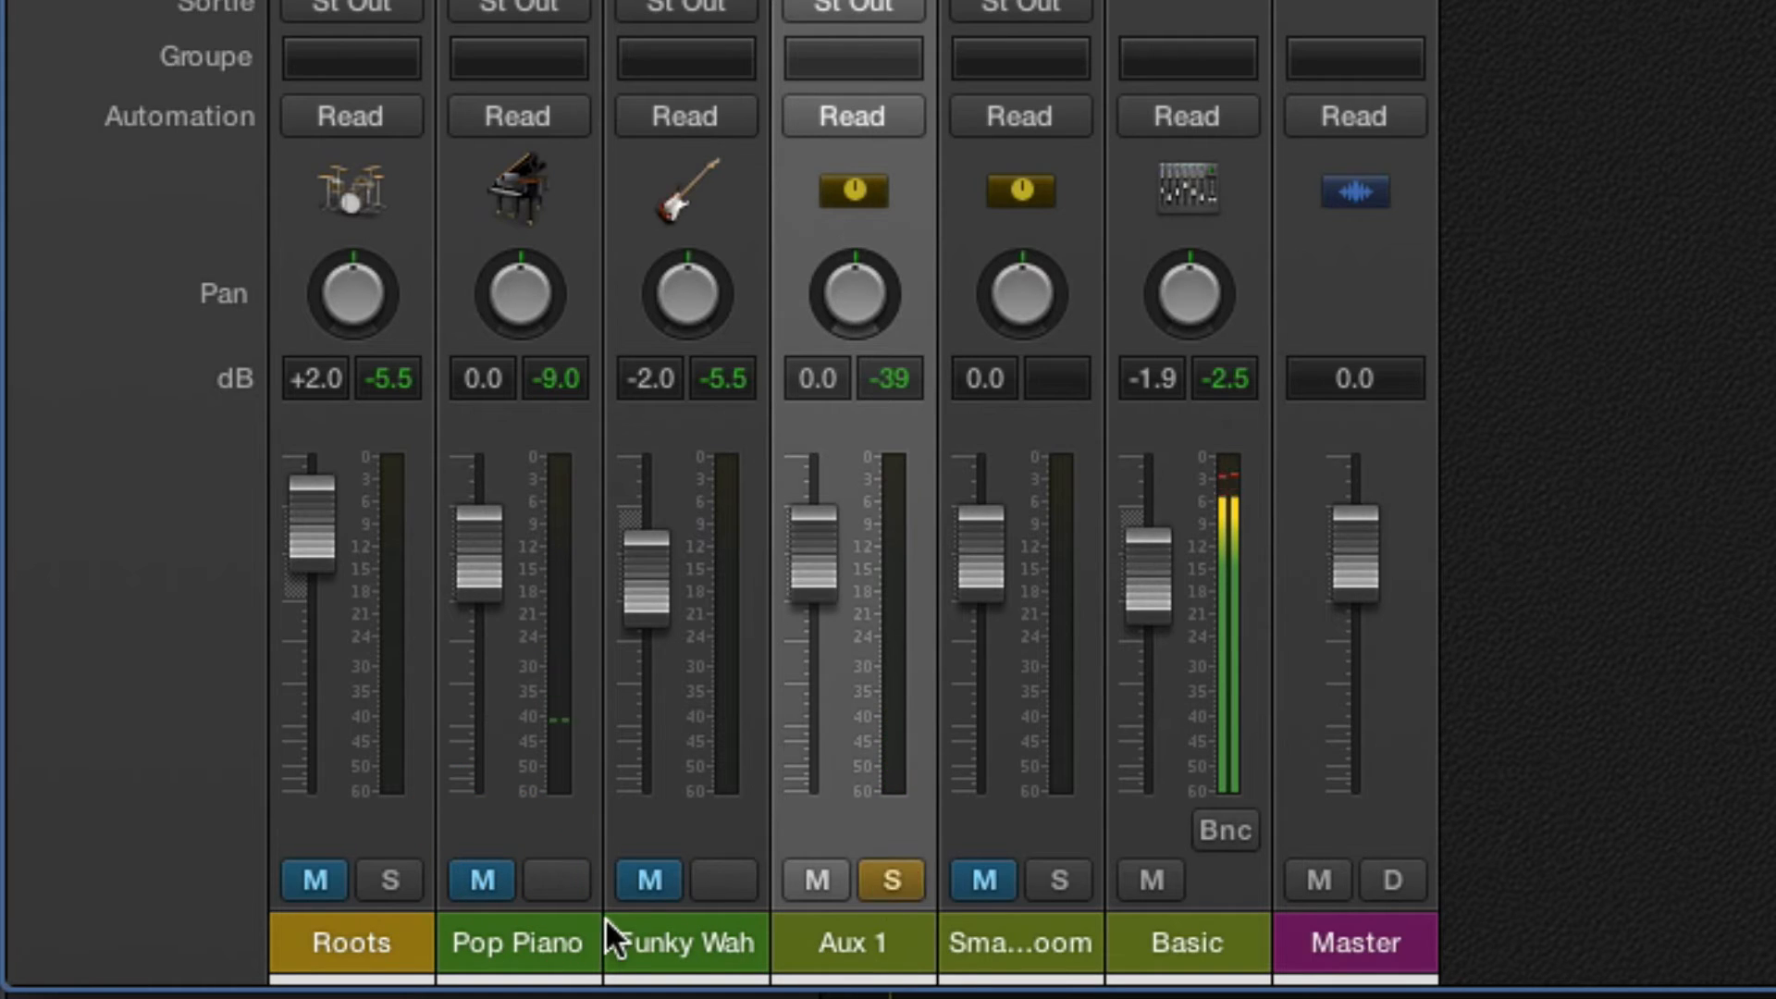
pyautogui.click(485, 877)
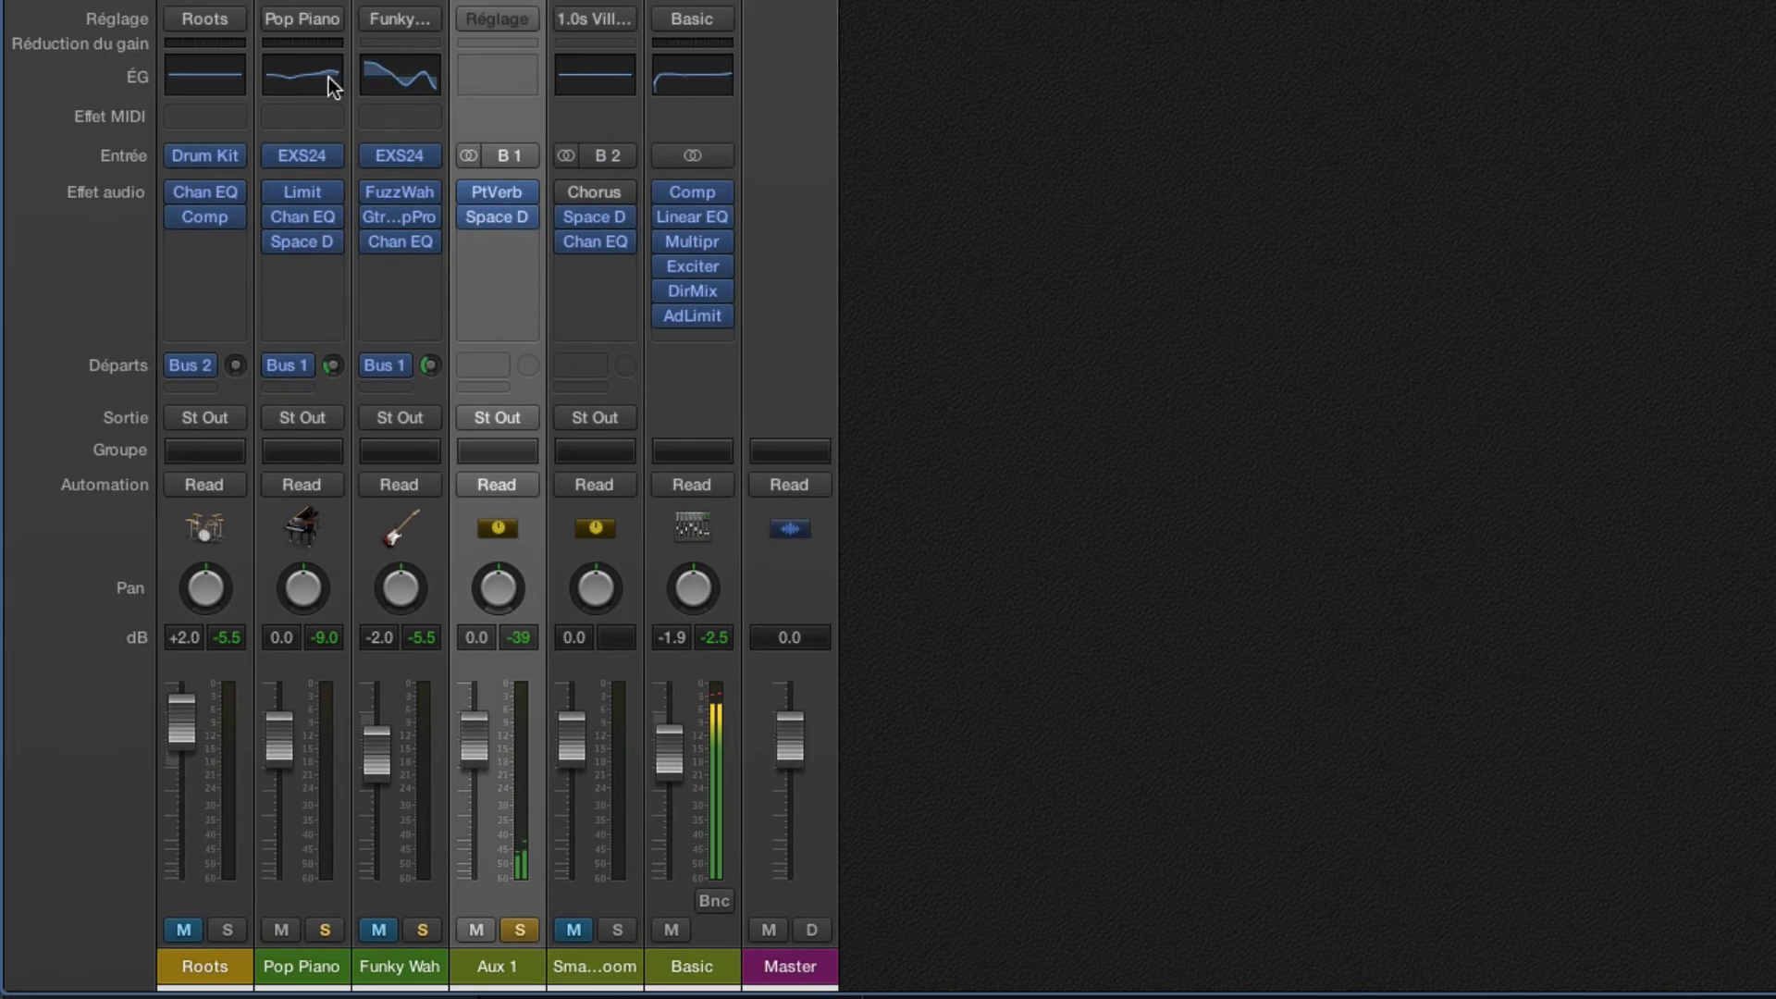
# Select the Pop Piano strip, stop playback, and clear the Aux 1 solo and all remaining mutes
pyautogui.click(331, 85)
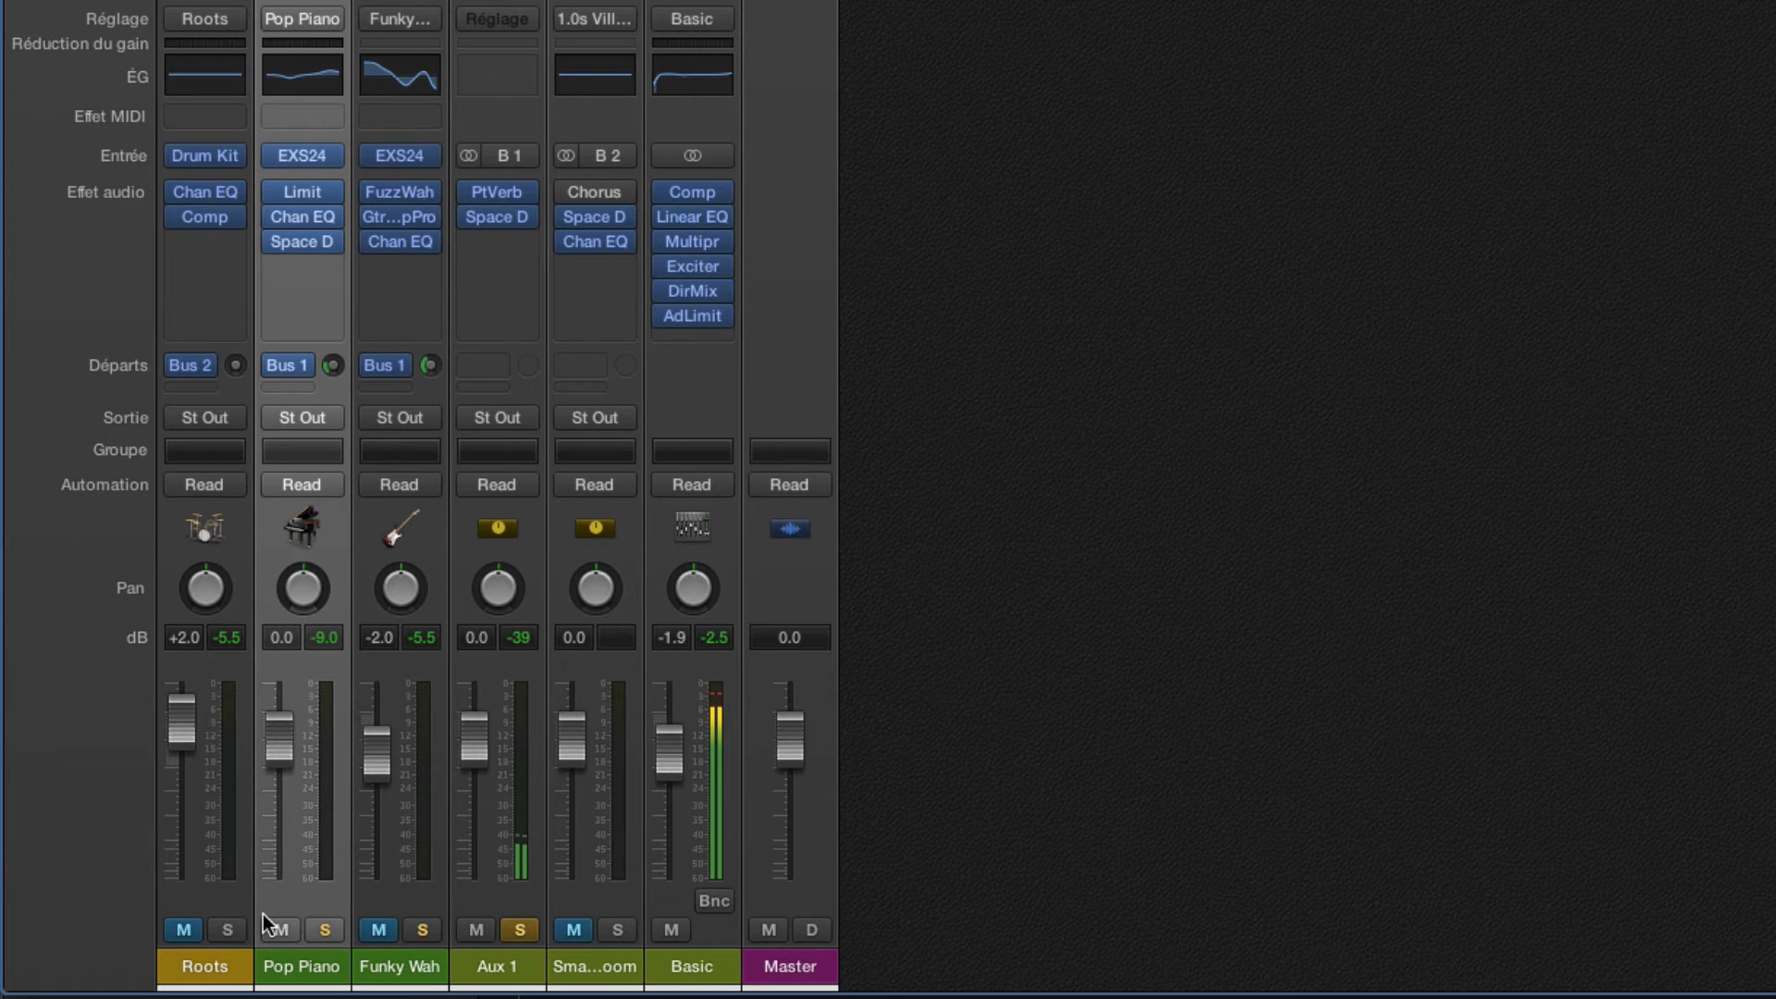
pyautogui.press('space')
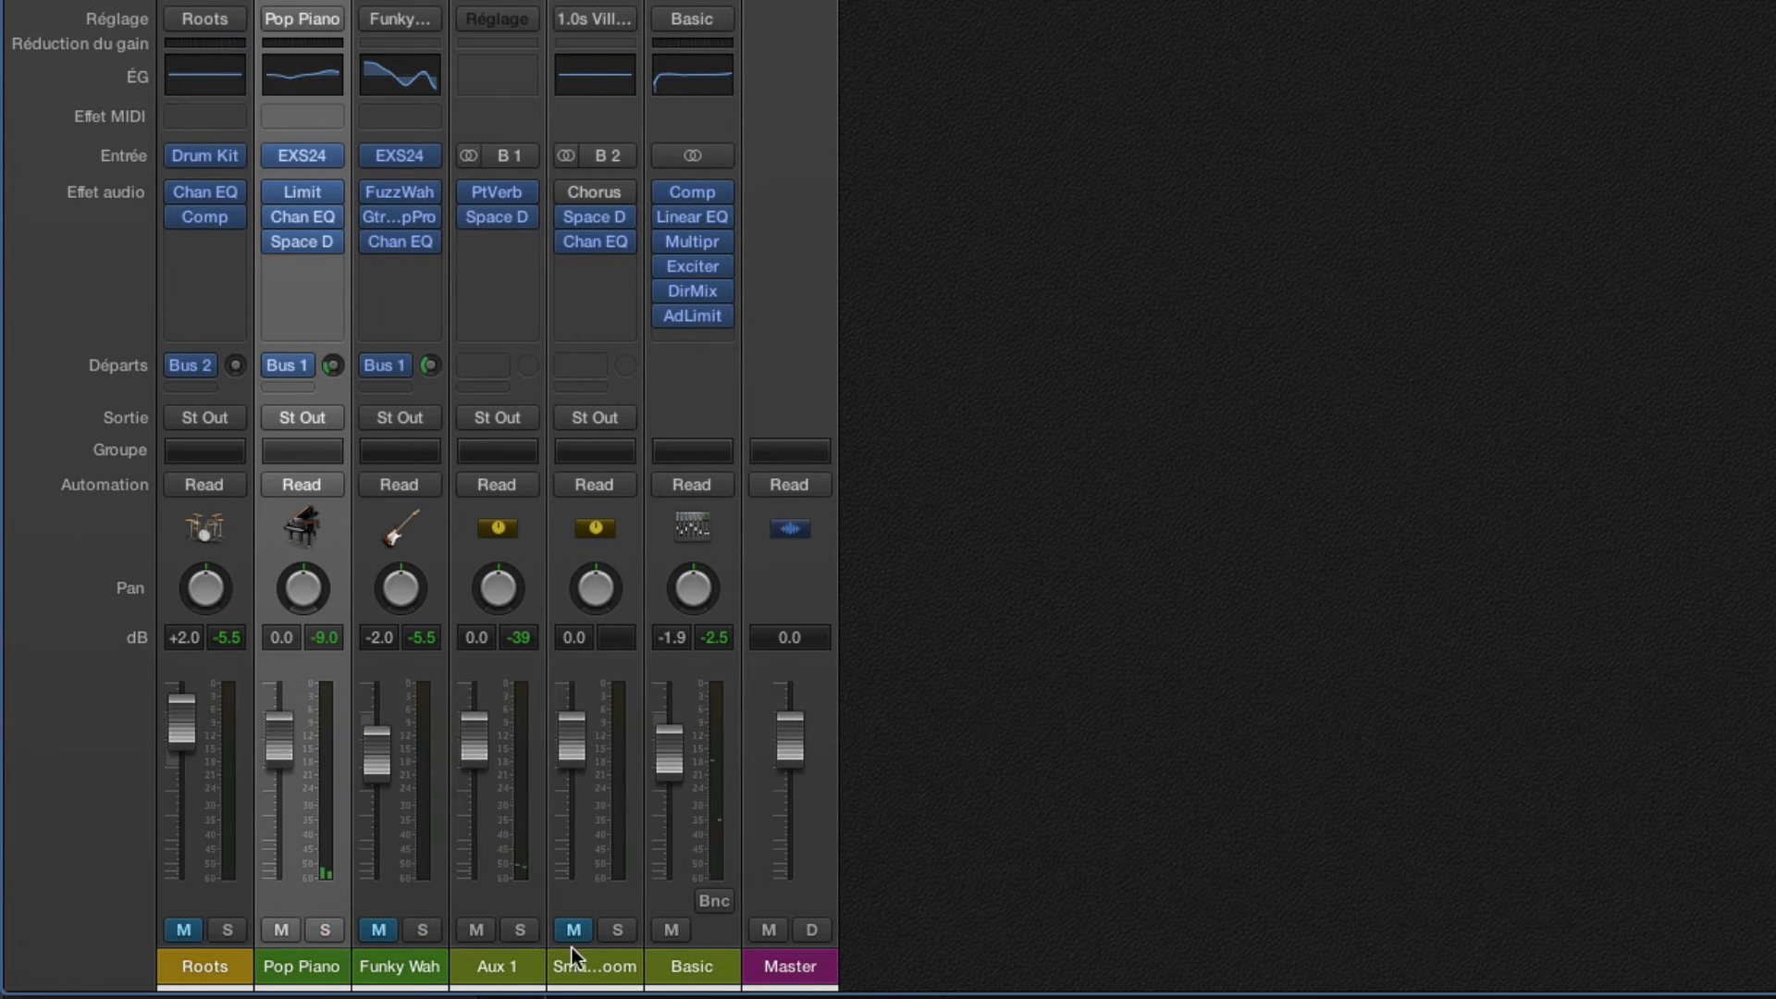
pyautogui.click(571, 930)
pyautogui.click(375, 929)
pyautogui.click(183, 930)
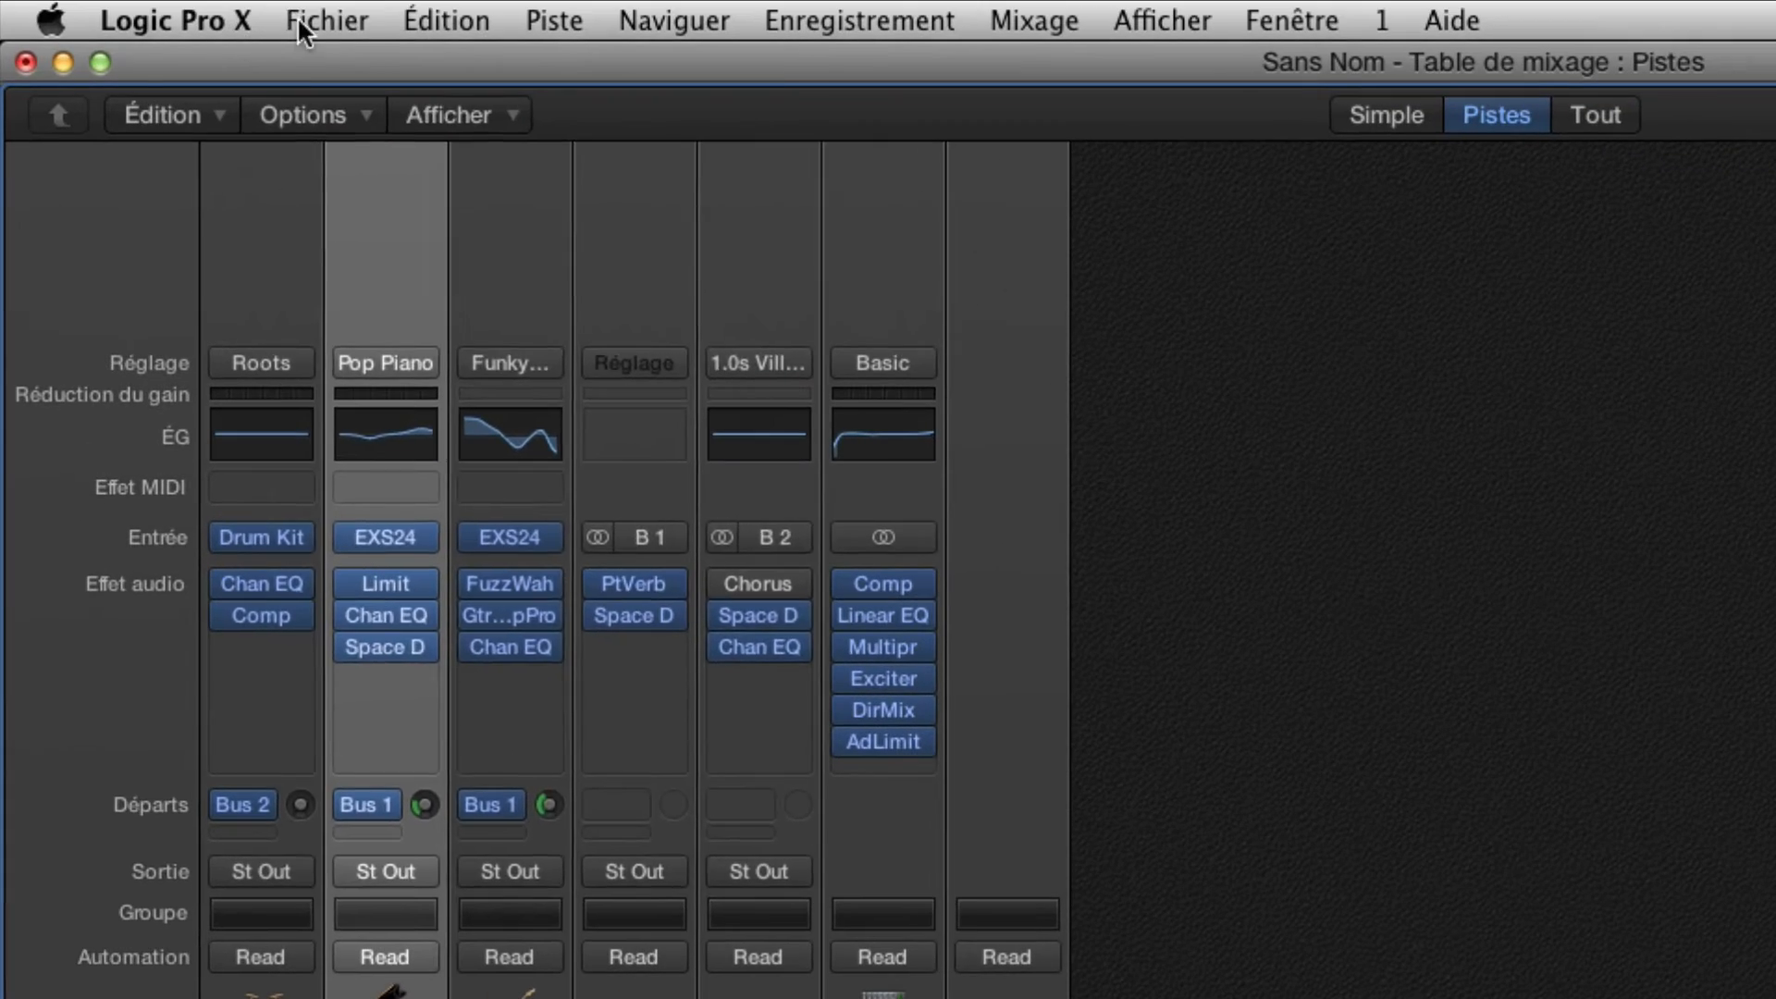
# Close the current project and open the recent project Coza Nostra J suis resté le même
pyautogui.click(314, 13)
pyautogui.moveTo(424, 170)
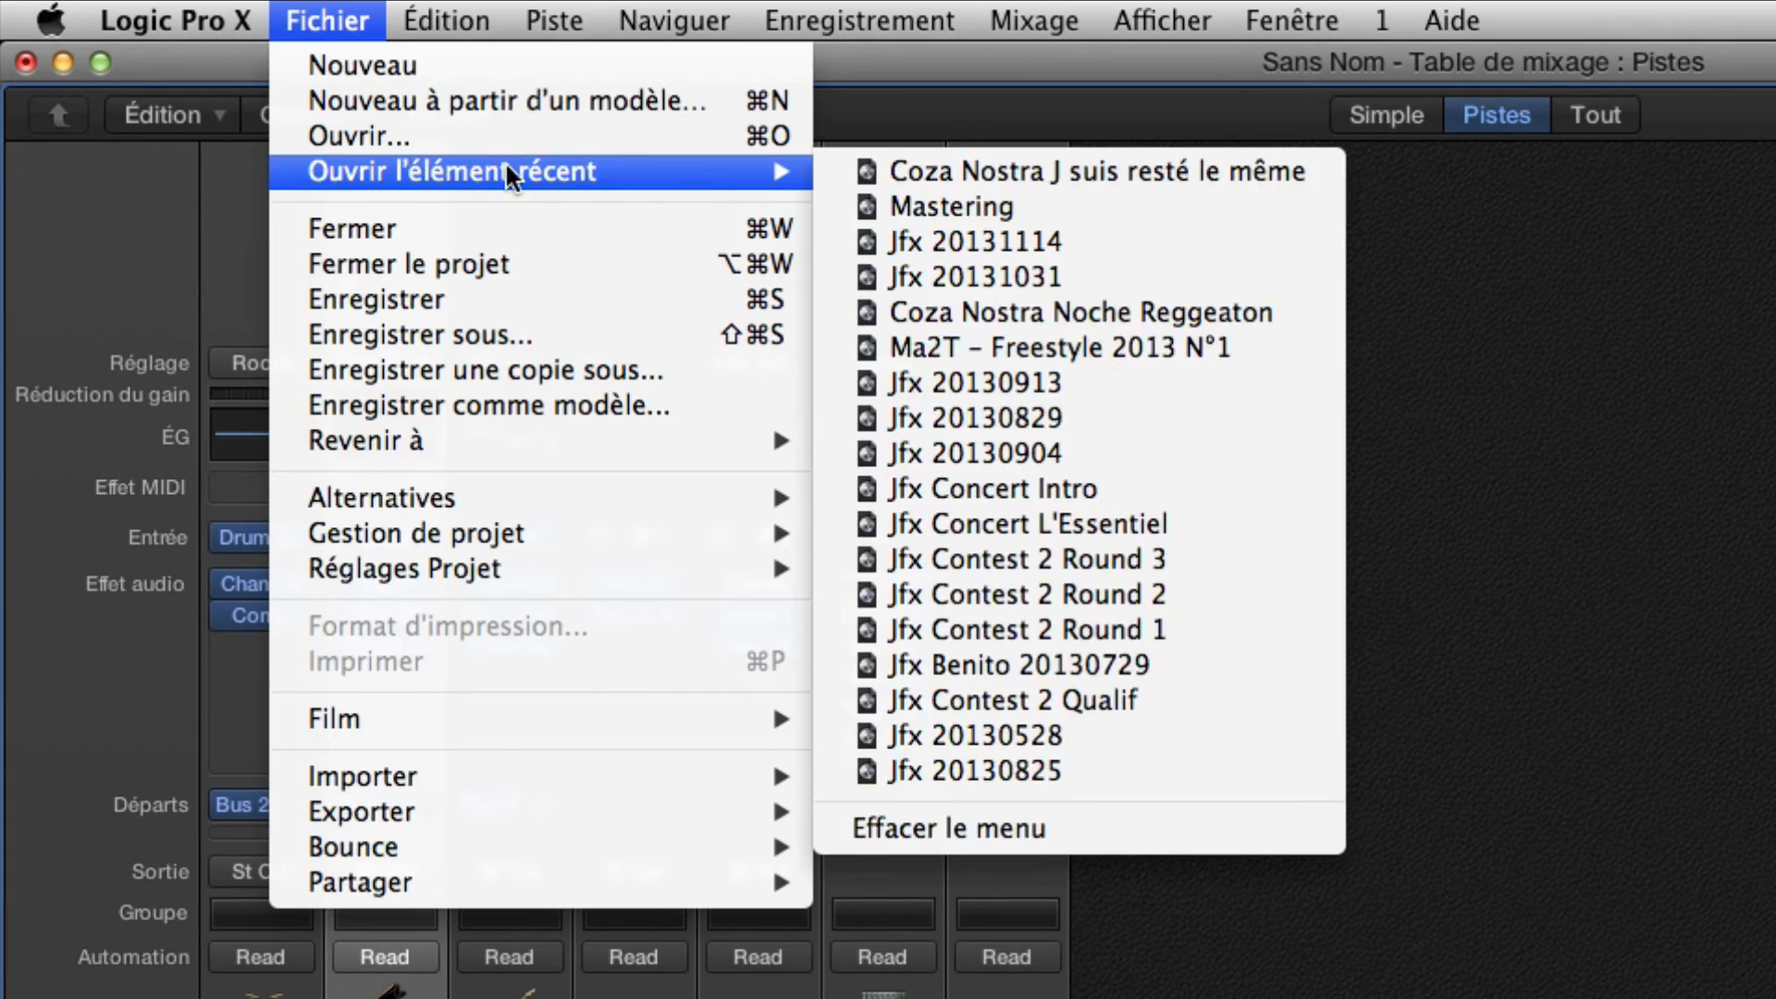
pyautogui.click(1023, 170)
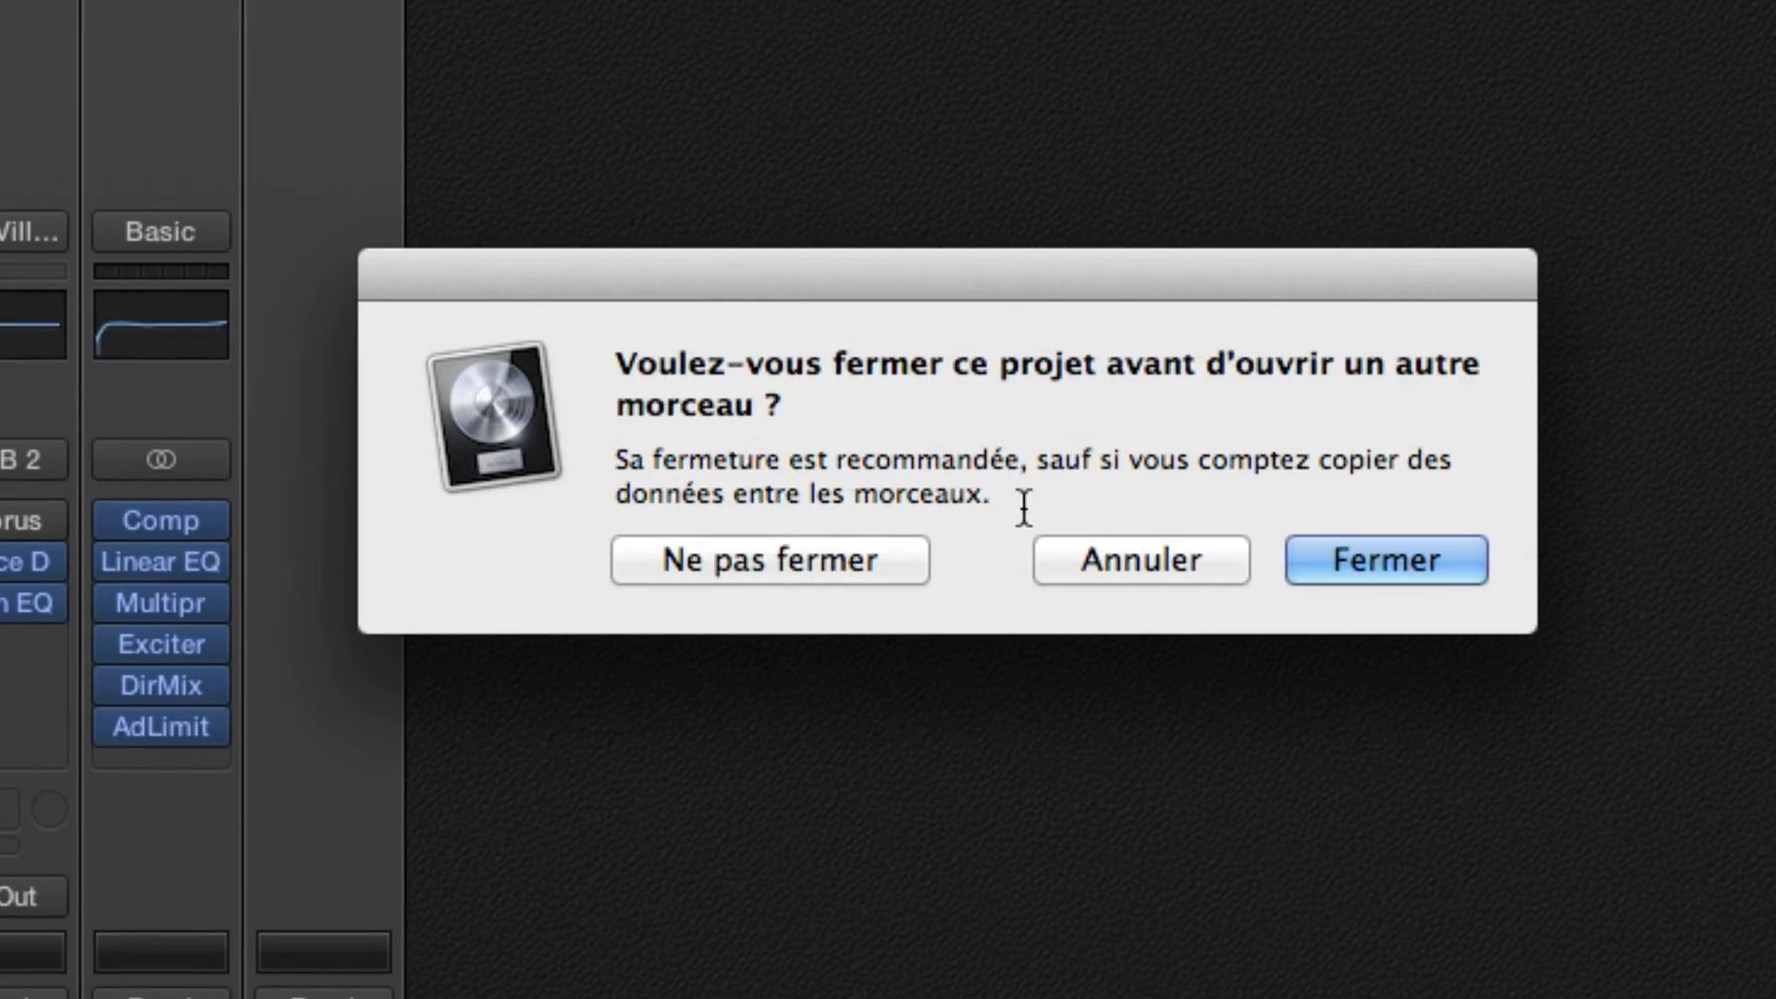
pyautogui.click(1610, 602)
pyautogui.click(915, 485)
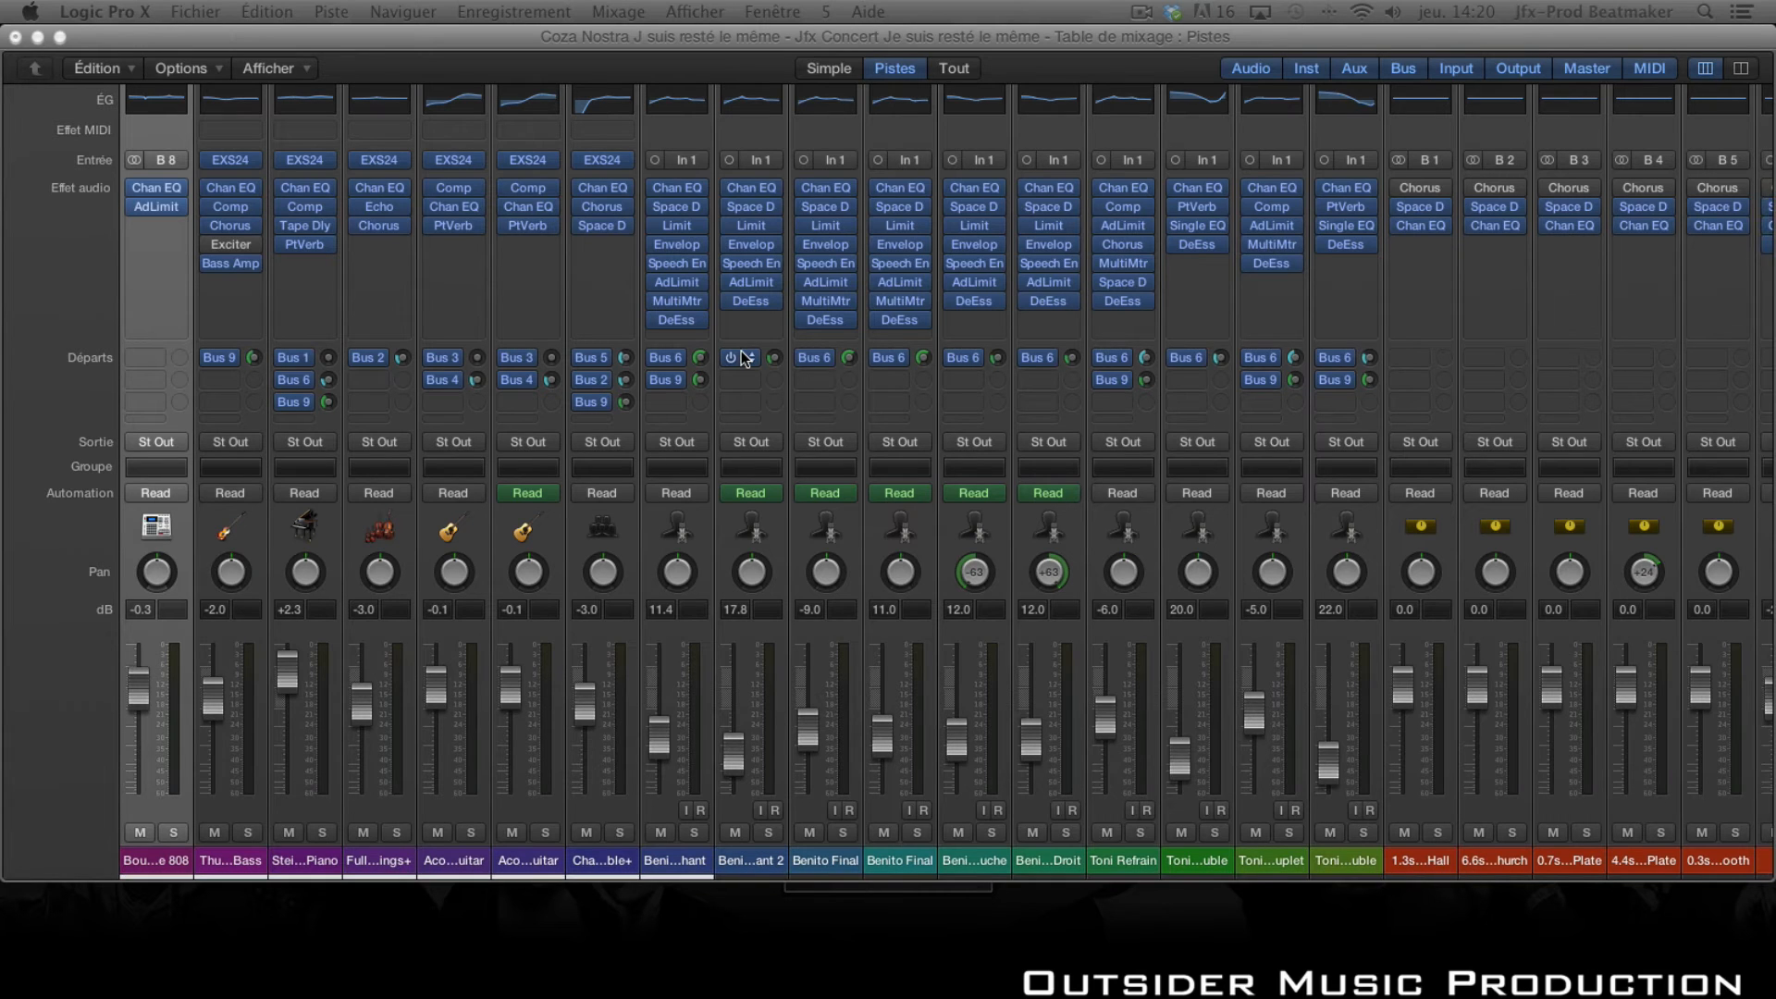
# Set the first strip's pan to -1 and select the vocal strip panned to -63
pyautogui.scroll(1, 740, 351)
pyautogui.scroll(1, 741, 351)
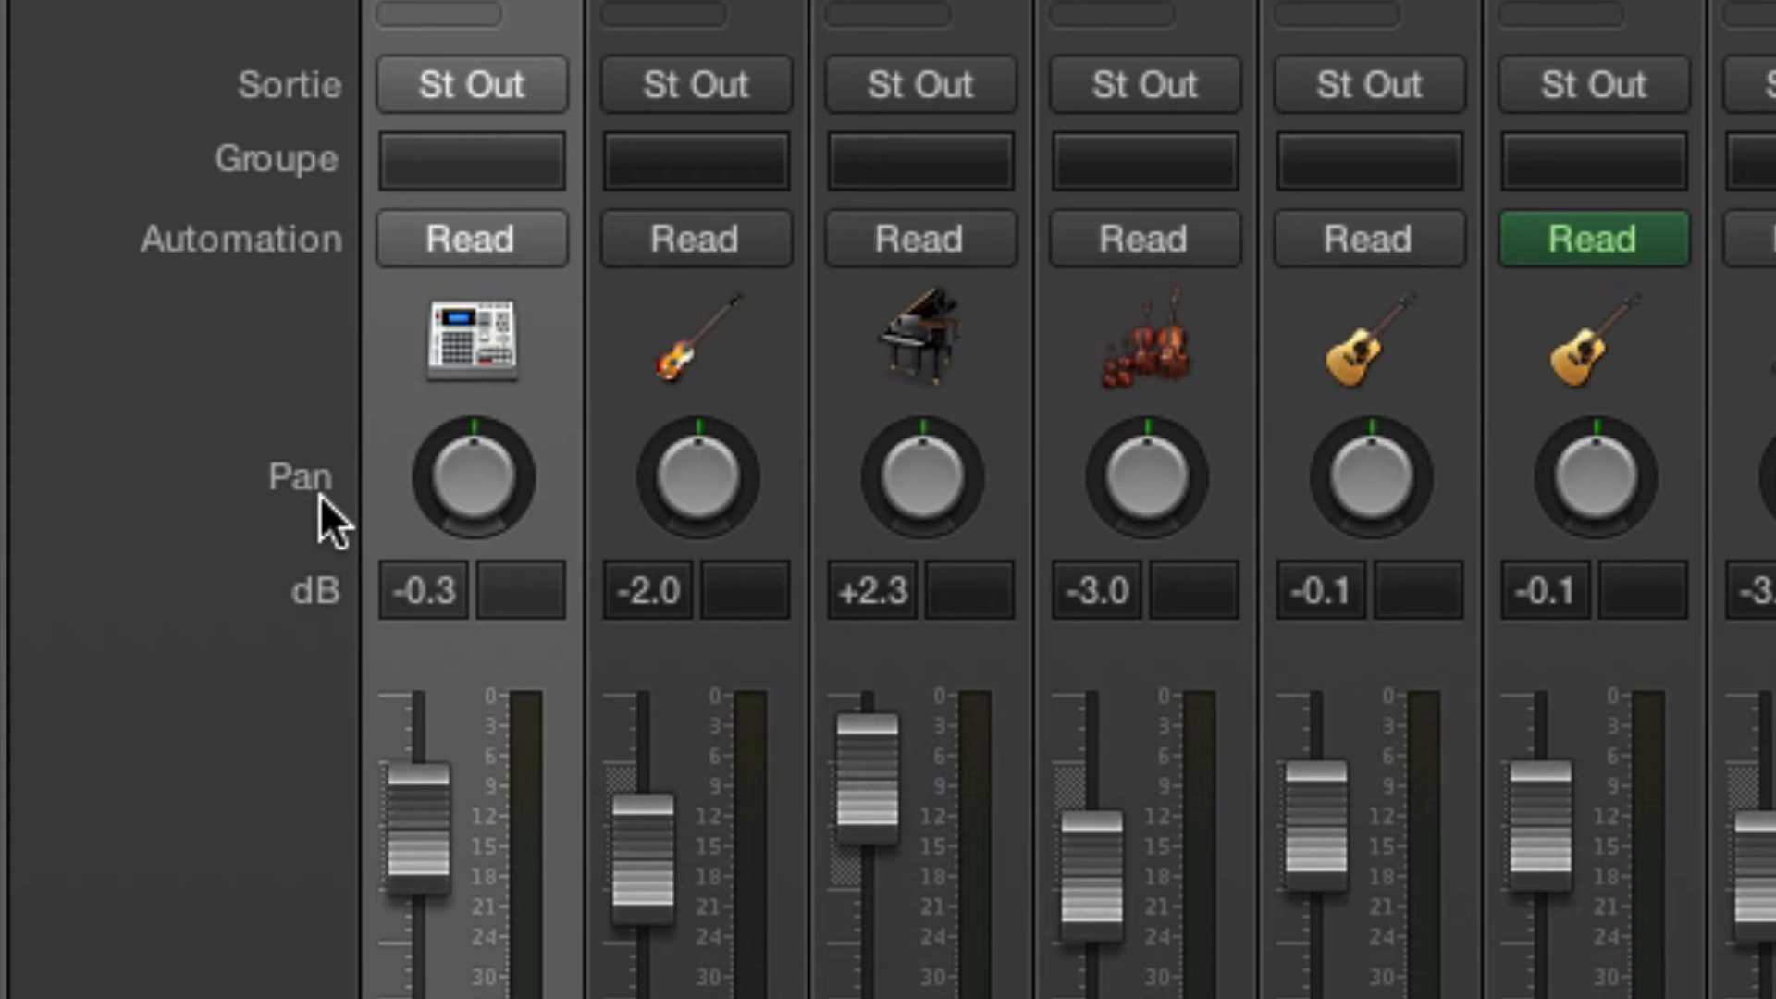
pyautogui.moveTo(464, 479); pyautogui.dragTo(399, 492)
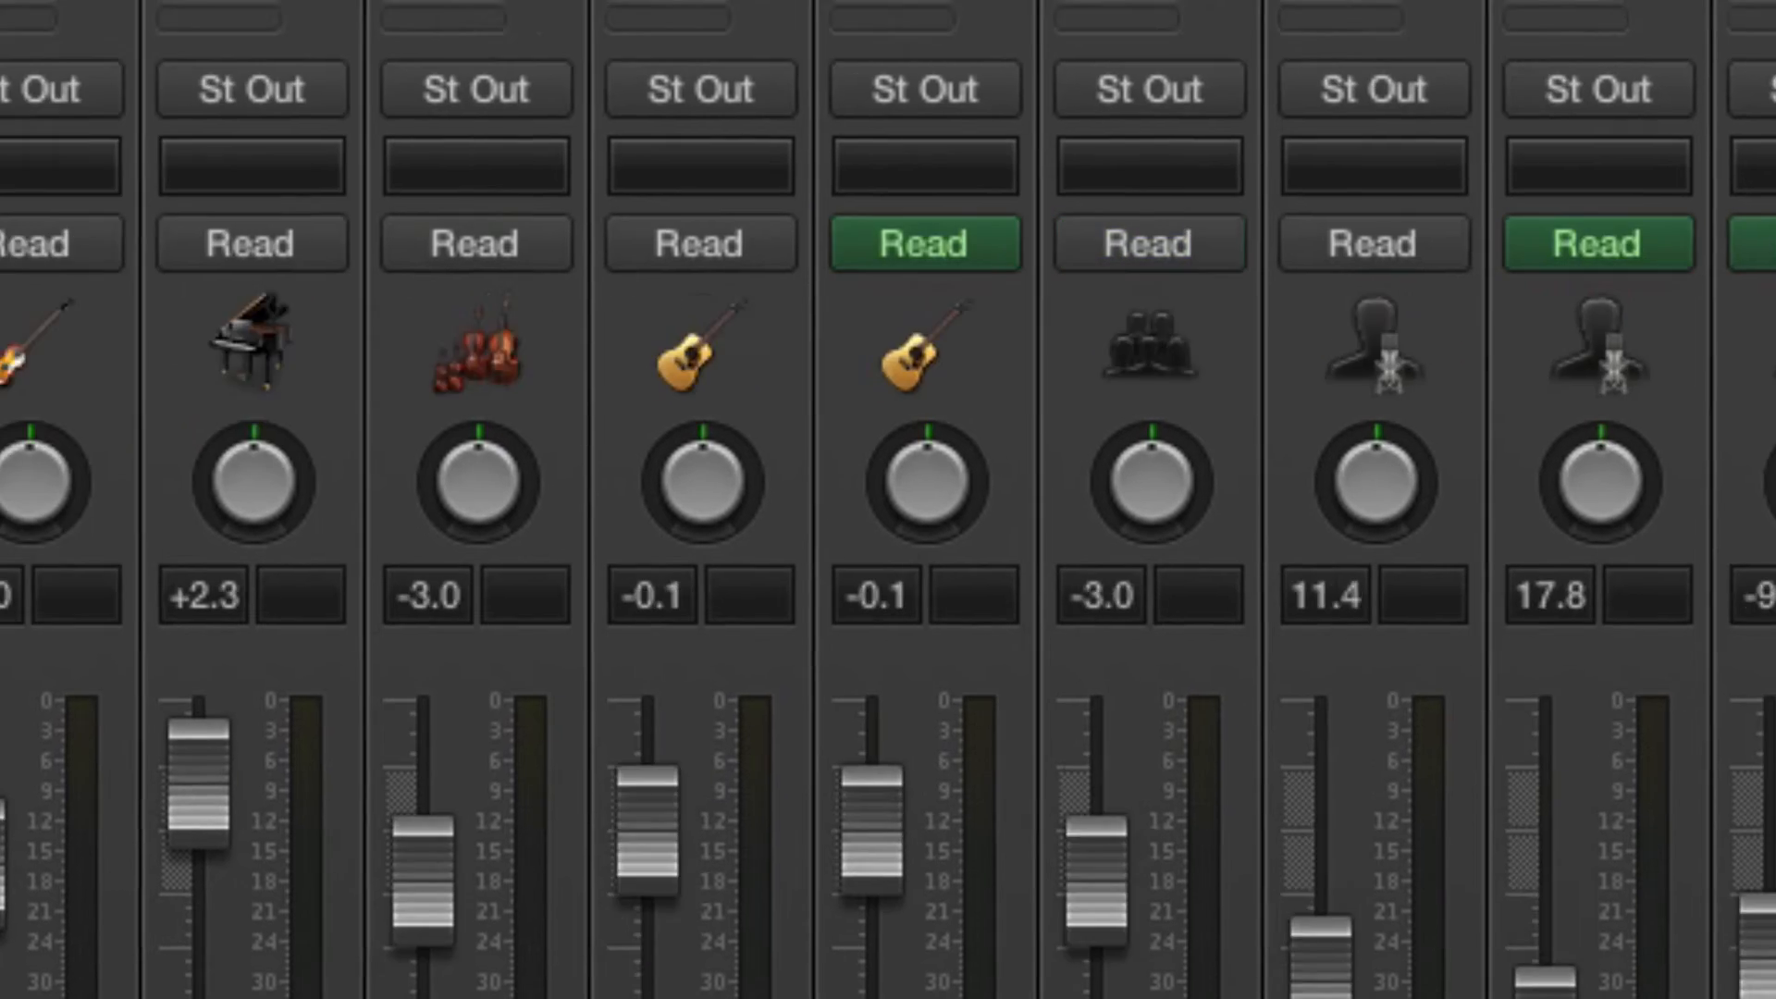
pyautogui.click(729, 370)
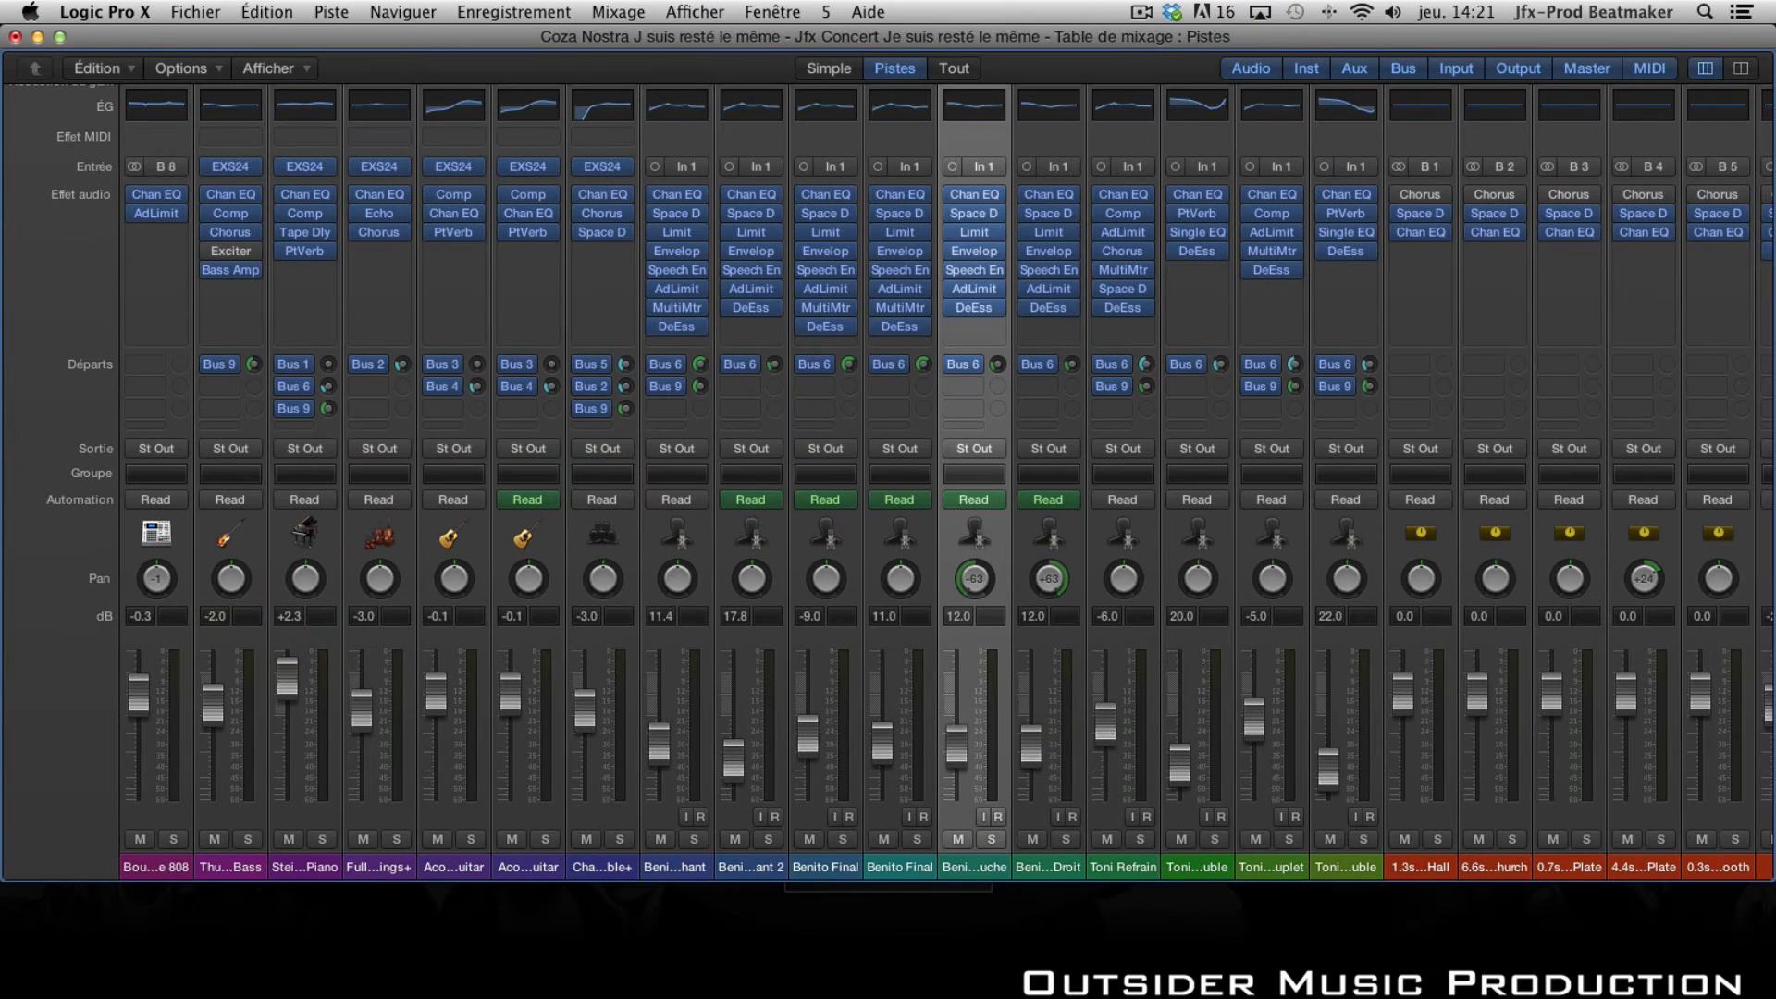
# Lower the Master fader to -∞ and start playback
pyautogui.hscroll(8, 1709, 717)
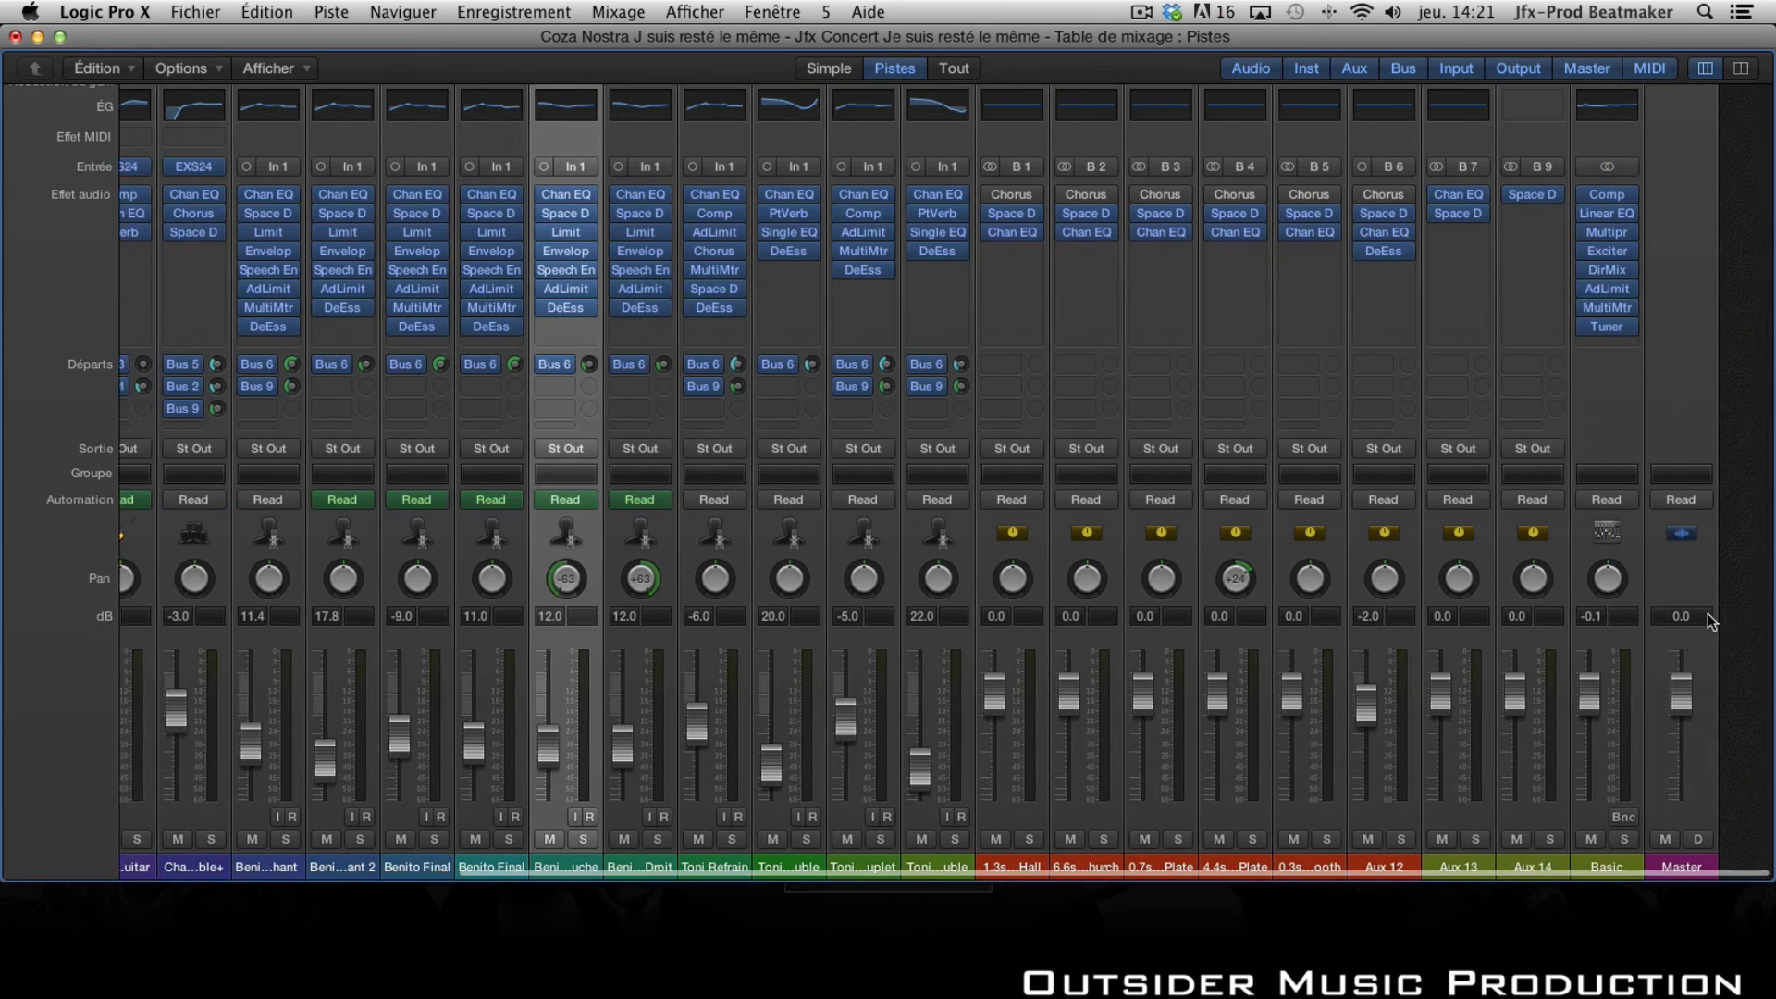
pyautogui.moveTo(1733, 694); pyautogui.dragTo(1732, 795)
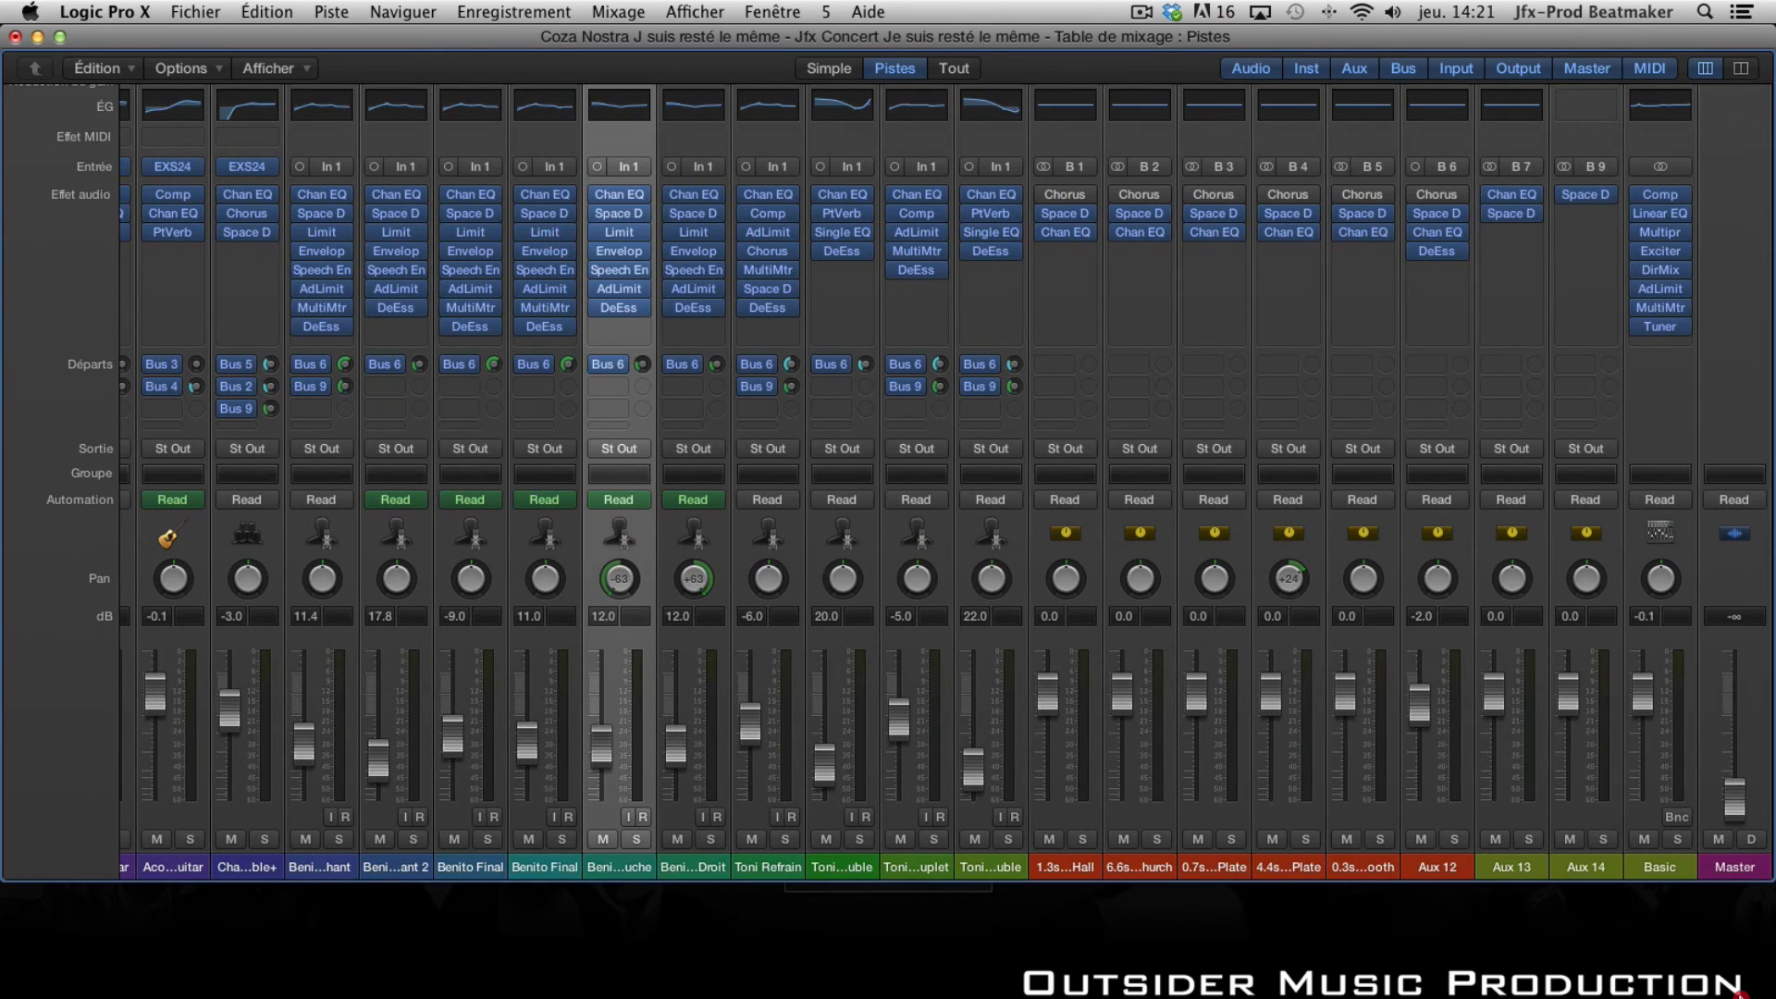
pyautogui.hscroll(-5, 1004, 580)
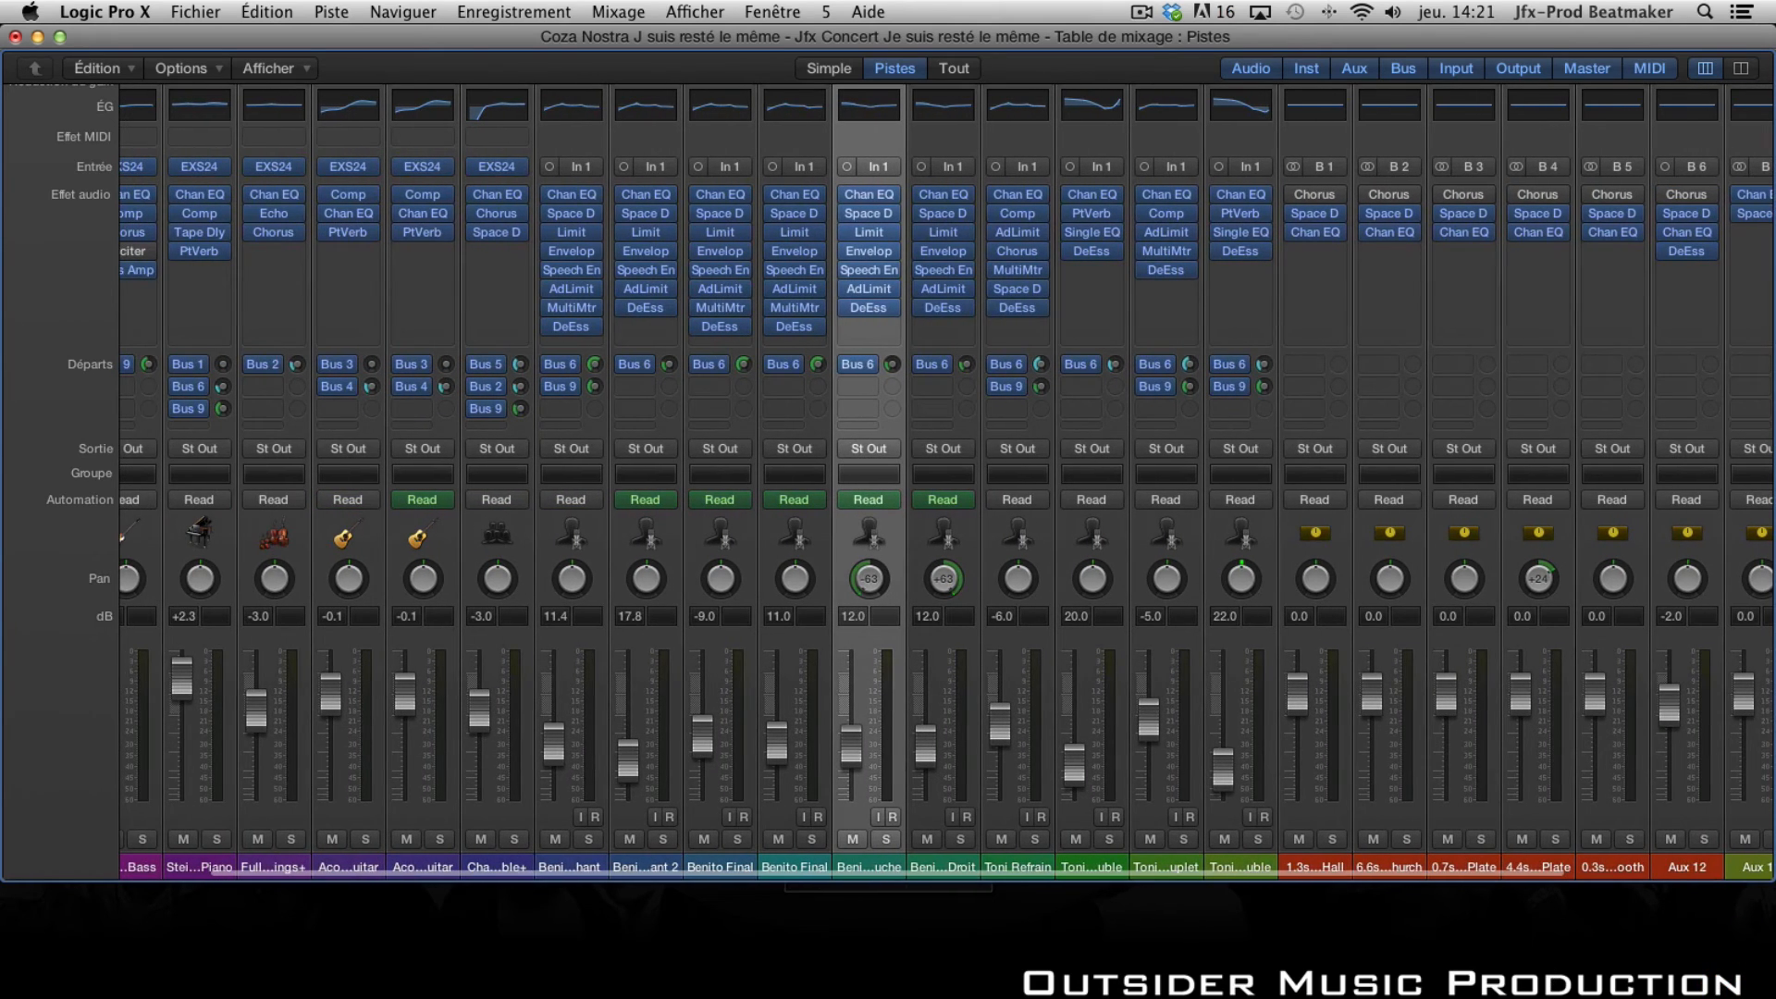
pyautogui.press('space')
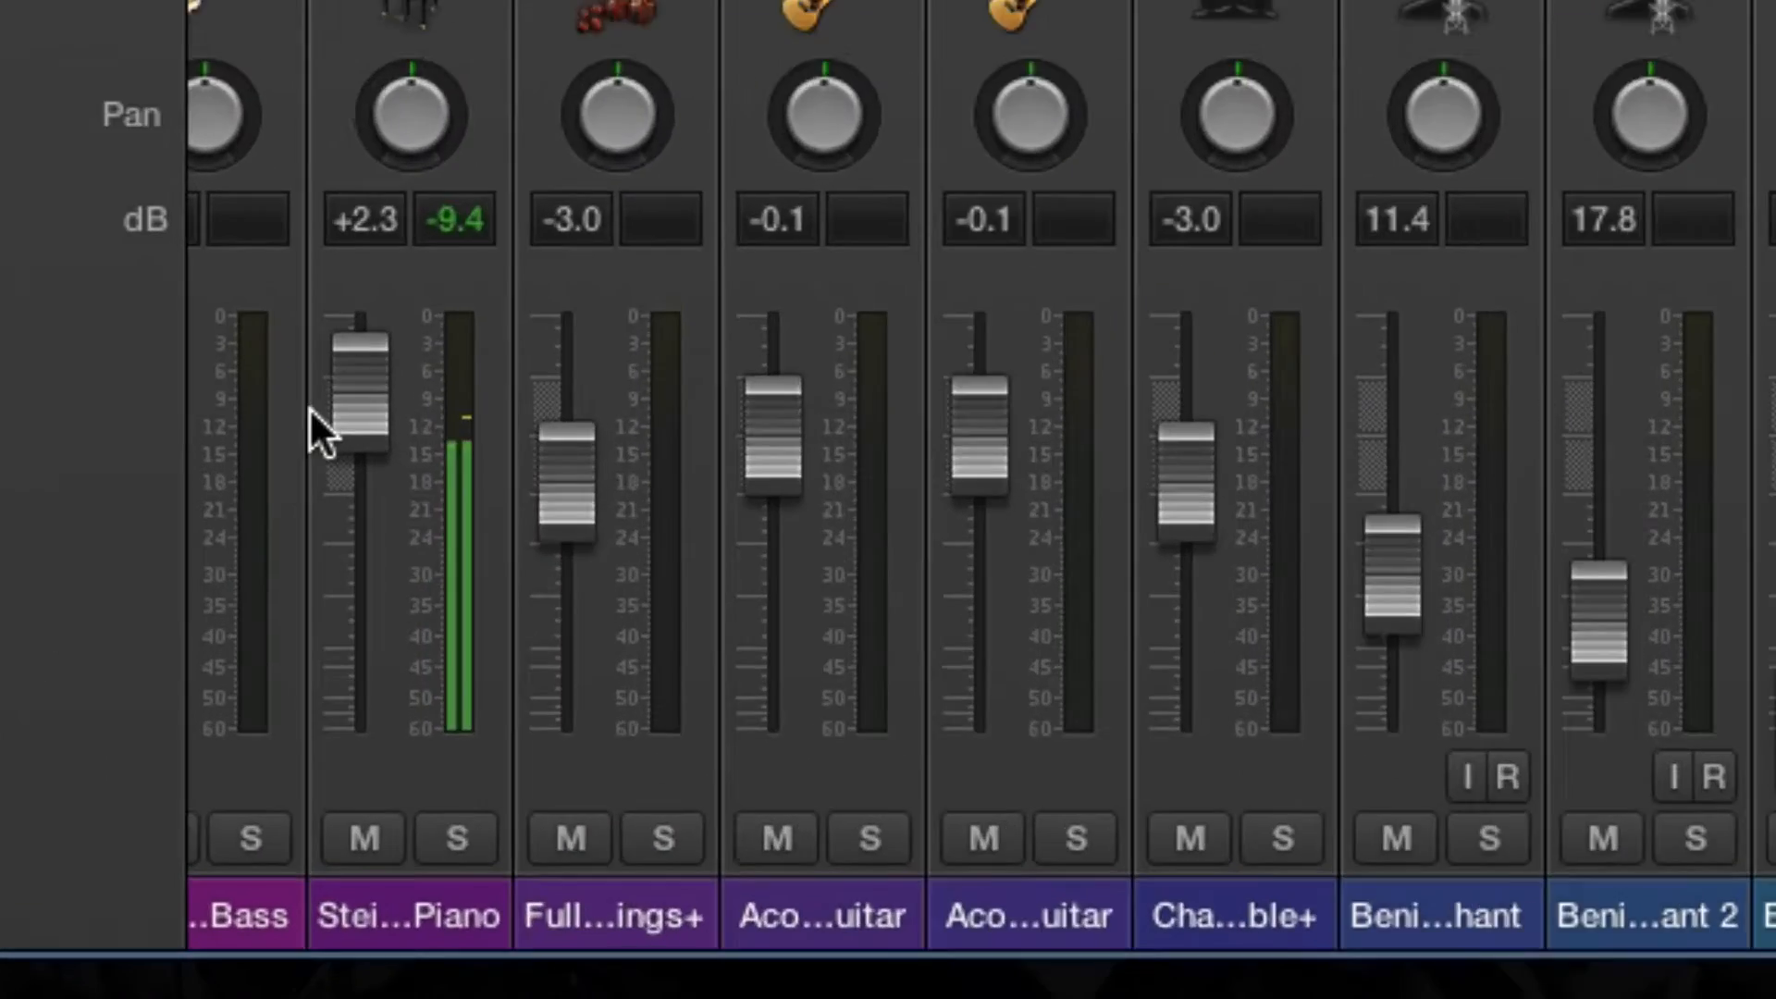
# Examine the level meters and peak readings across the instrument, vocal, aux and Master strips during playback
pyautogui.hscroll(-3, 185, 686)
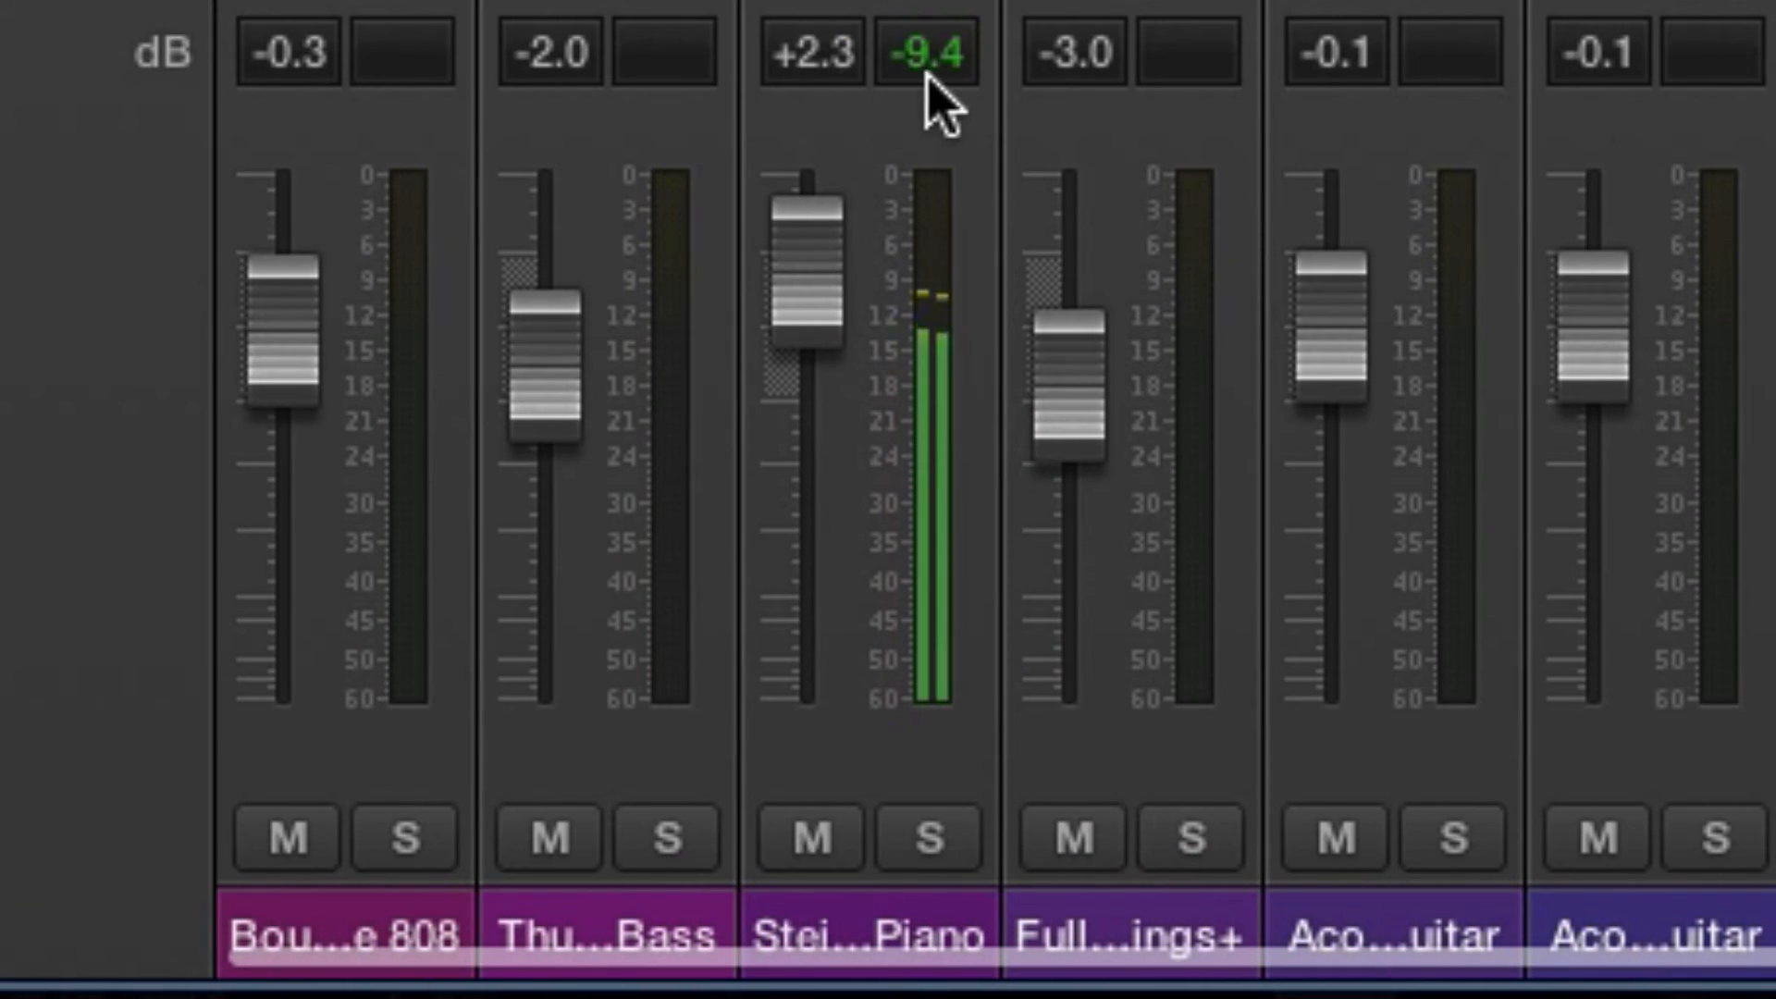
pyautogui.hscroll(6, 1122, 166)
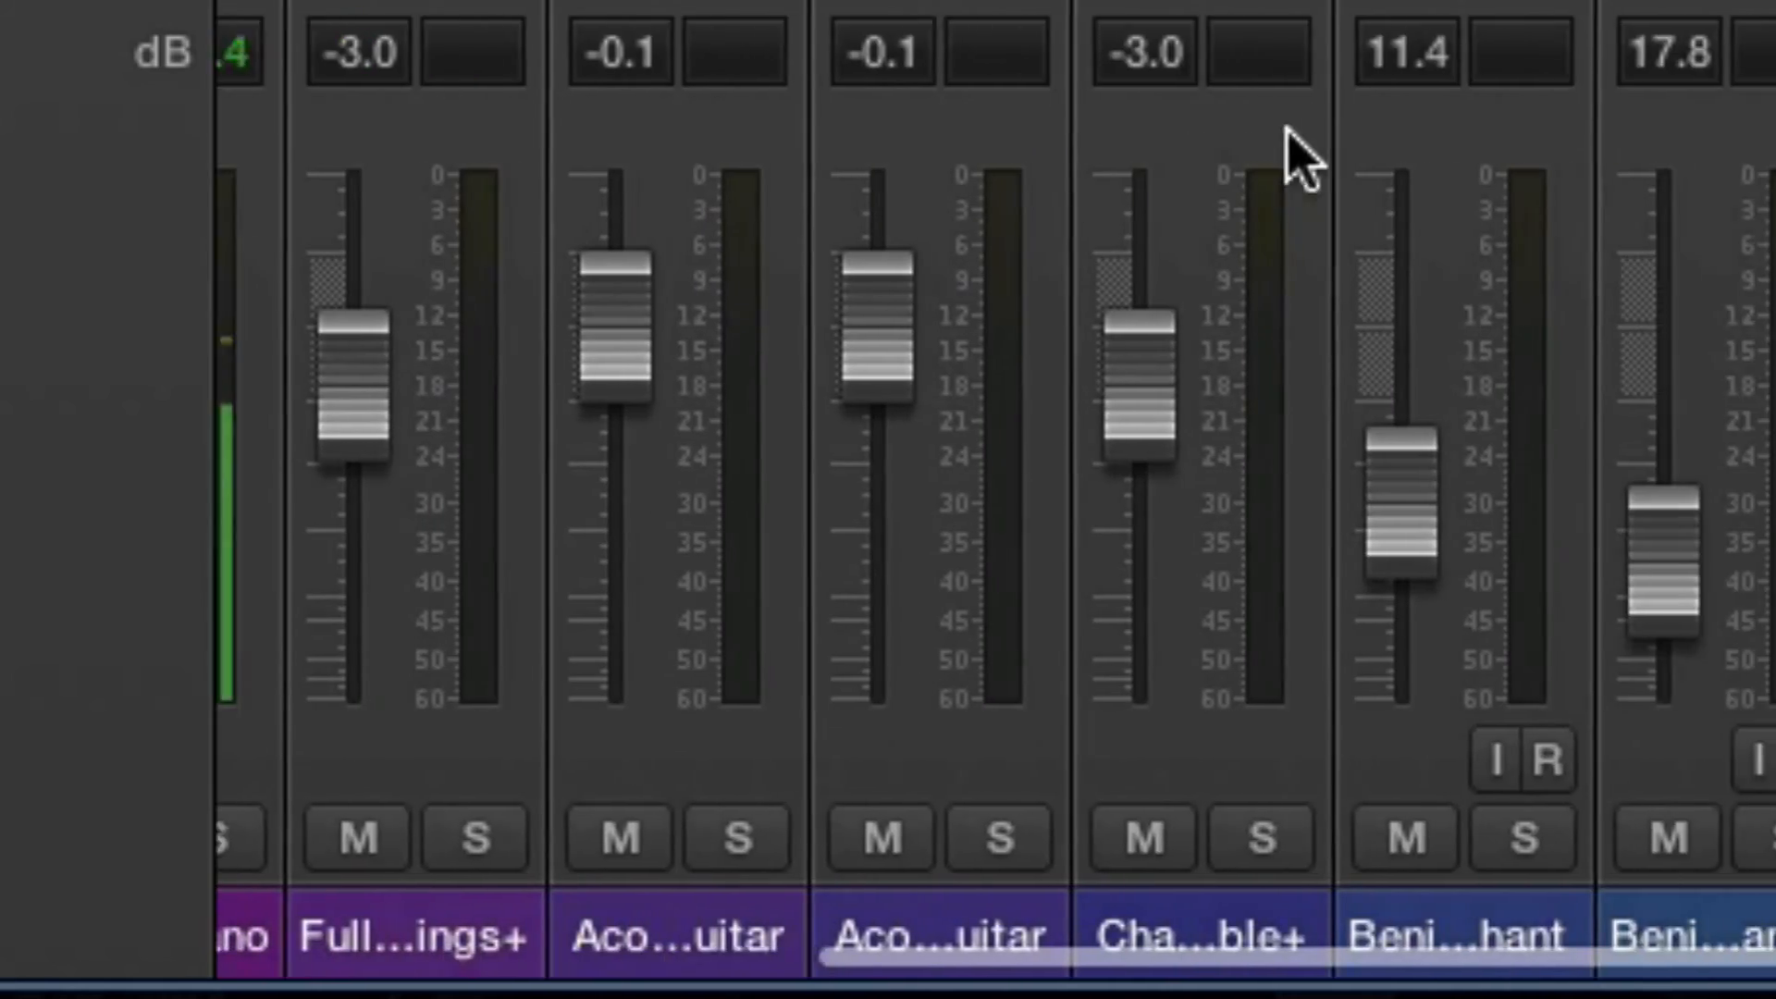
pyautogui.hscroll(3, 995, 490)
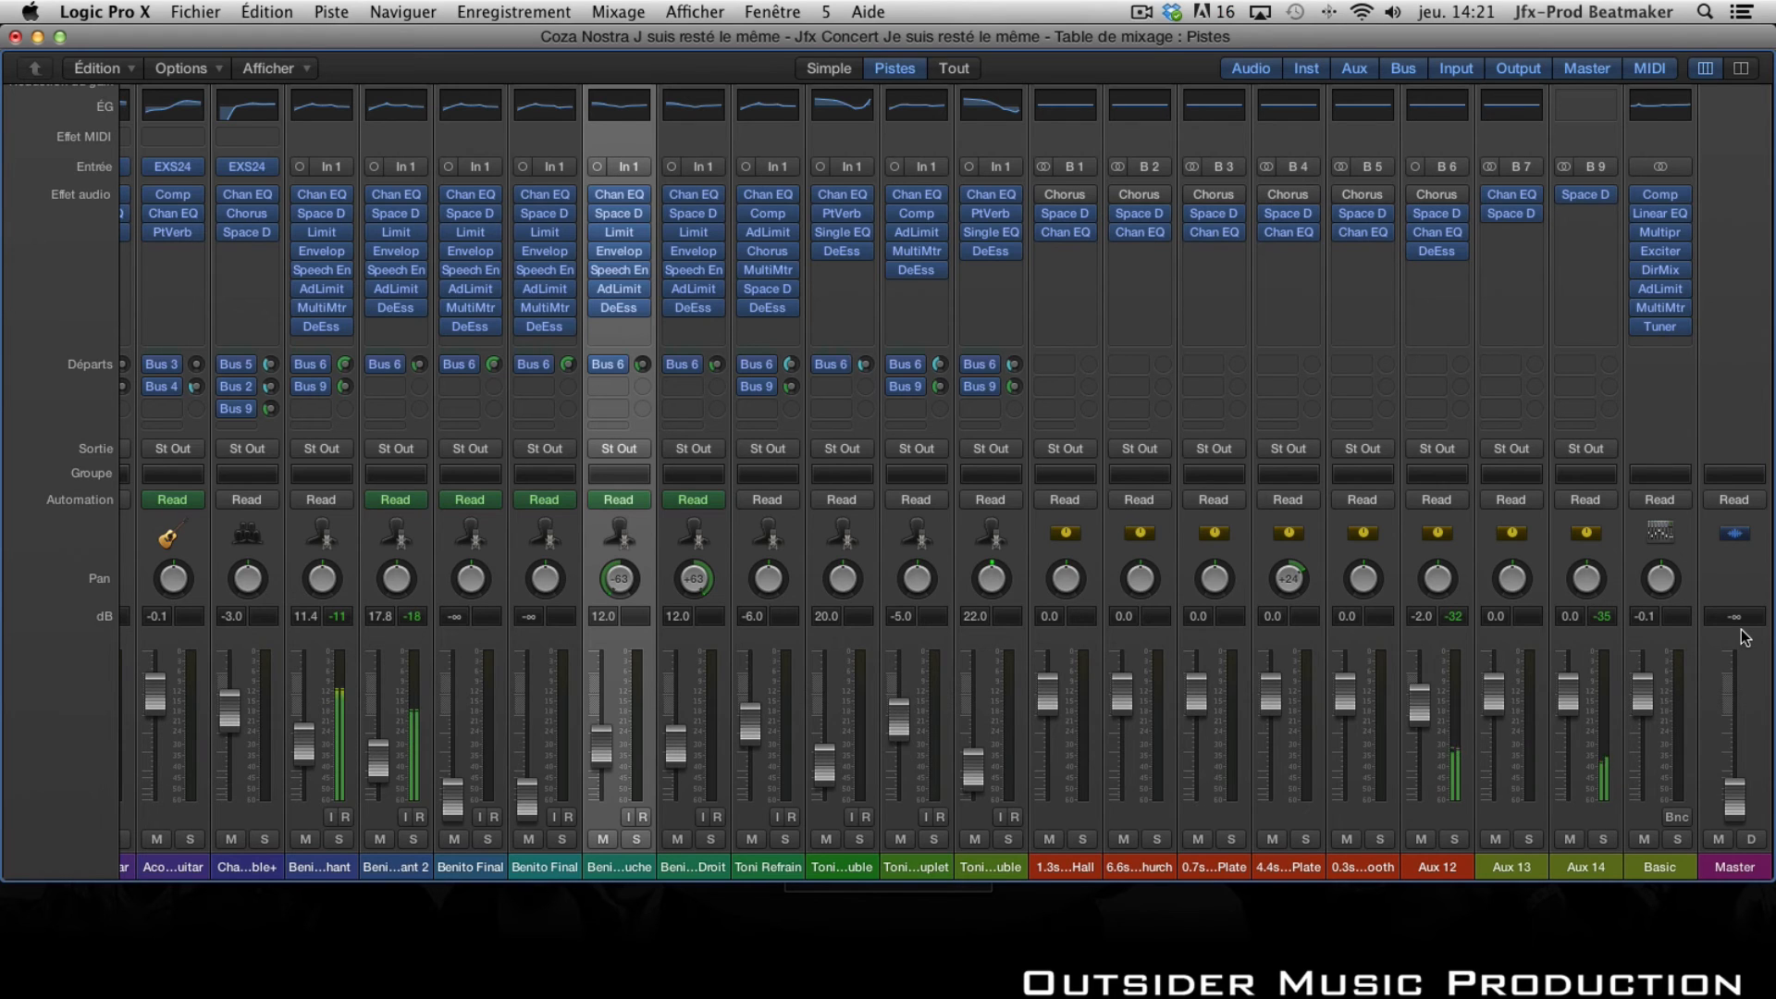
pyautogui.moveTo(1737, 811); pyautogui.dragTo(1734, 800)
pyautogui.hscroll(-3, 333, 479)
pyautogui.hscroll(-3, 333, 479)
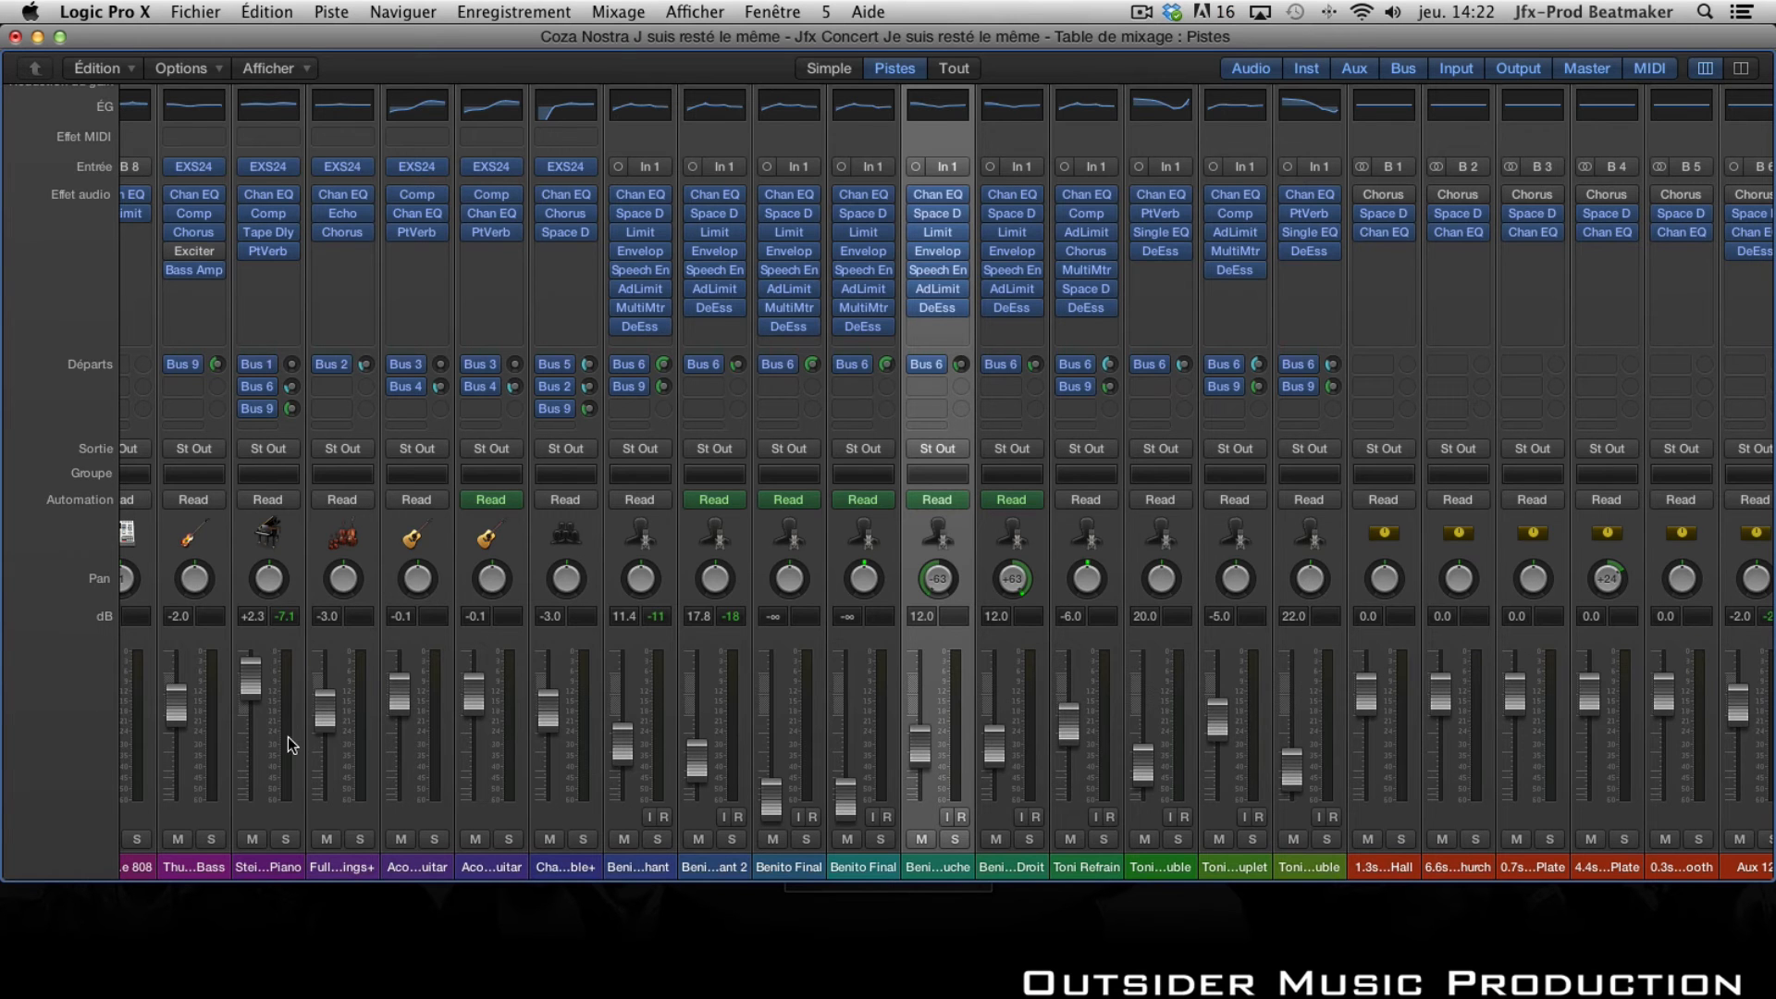
pyautogui.hscroll(-1, 287, 737)
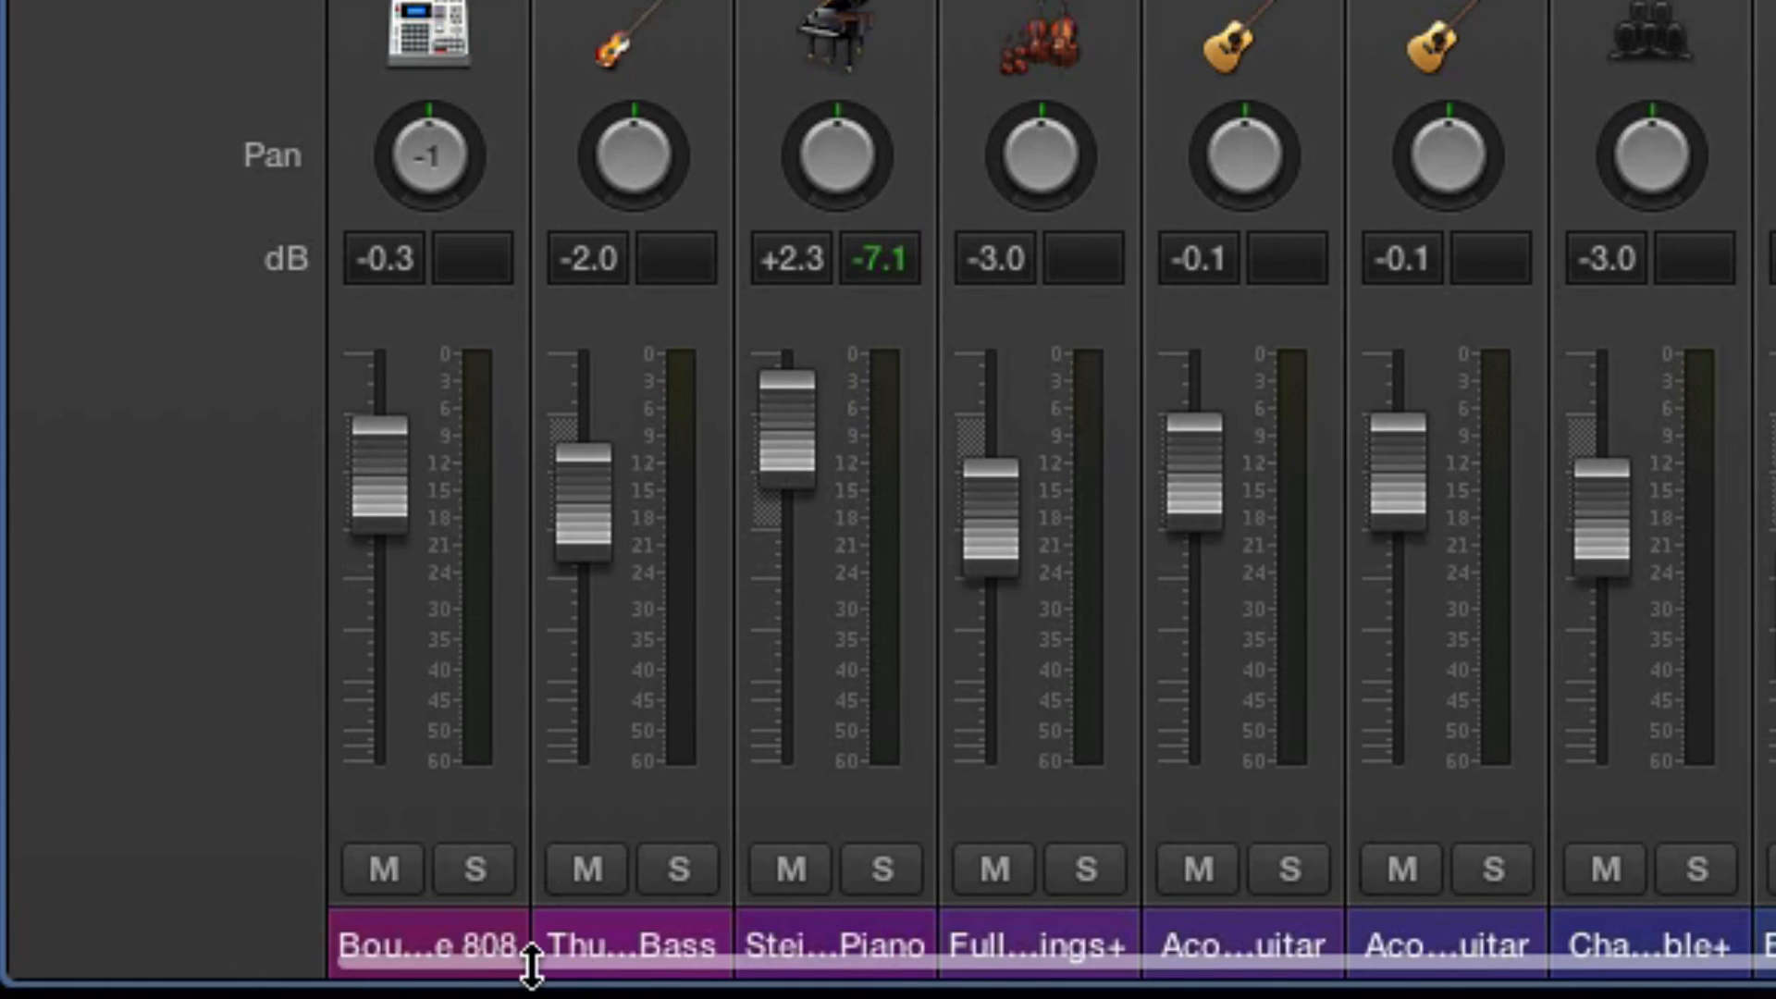
# Toggle mute on and off on the first strip, the 808, and solo and unsolo it
pyautogui.click(384, 818)
pyautogui.click(385, 870)
pyautogui.click(475, 869)
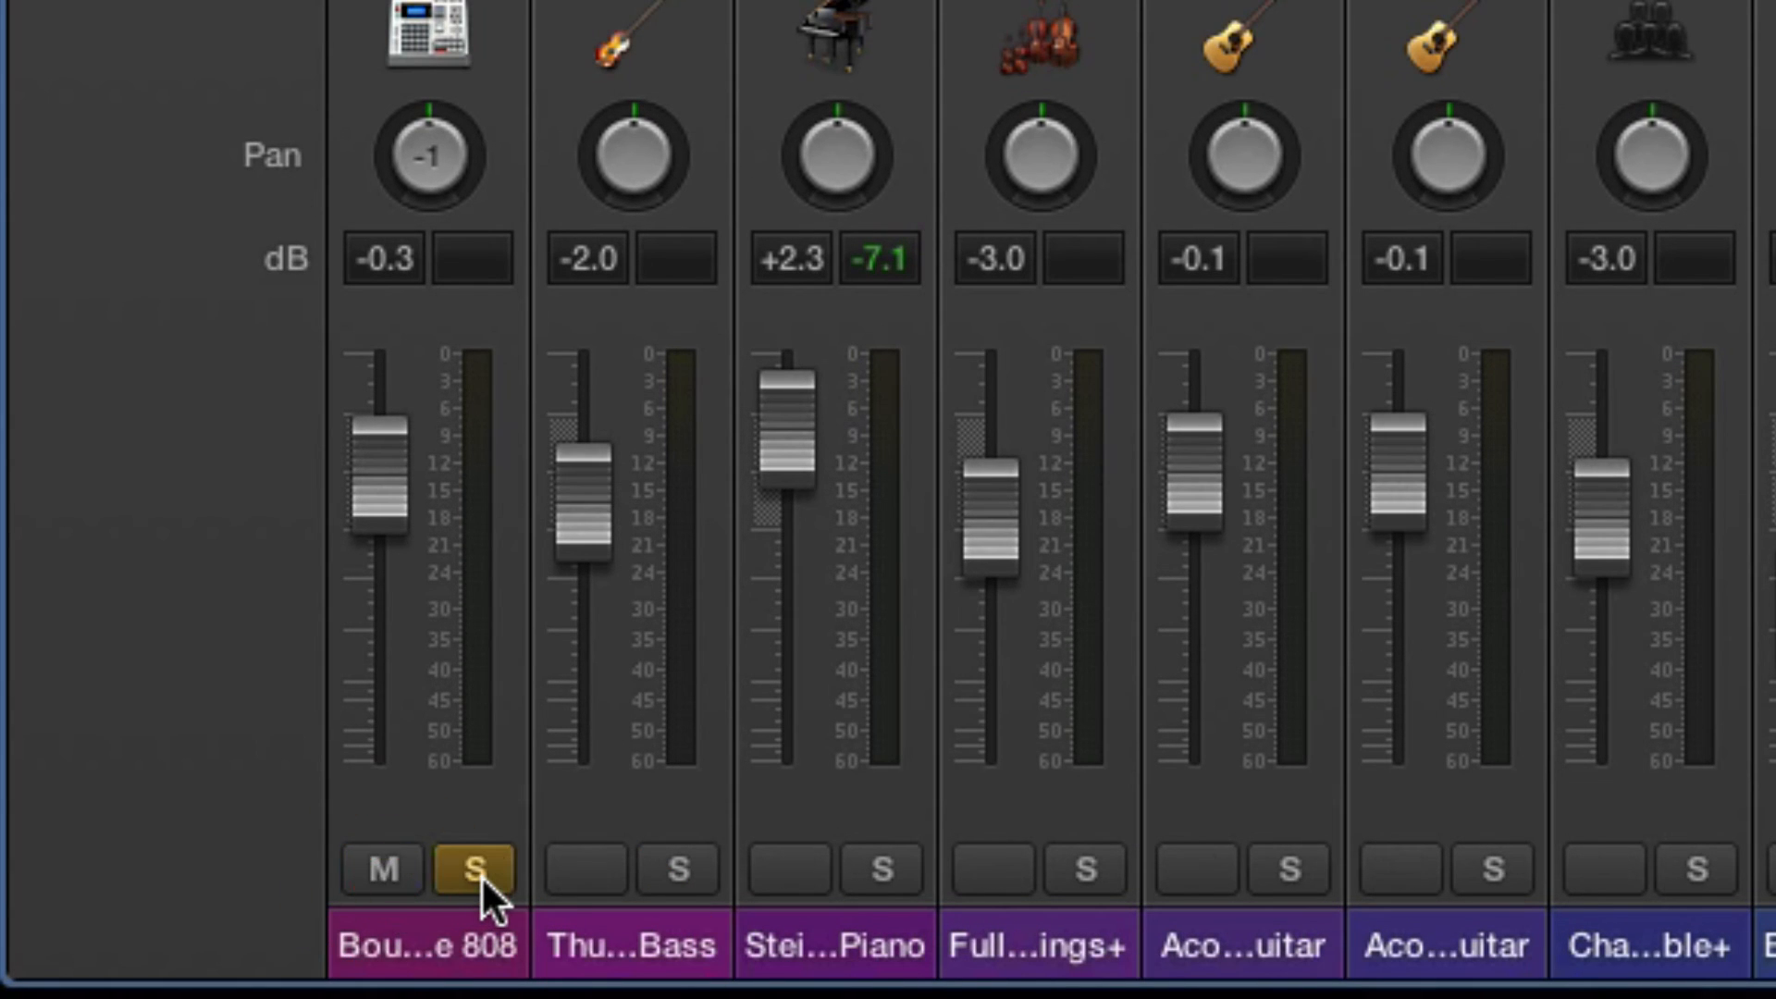
pyautogui.click(481, 875)
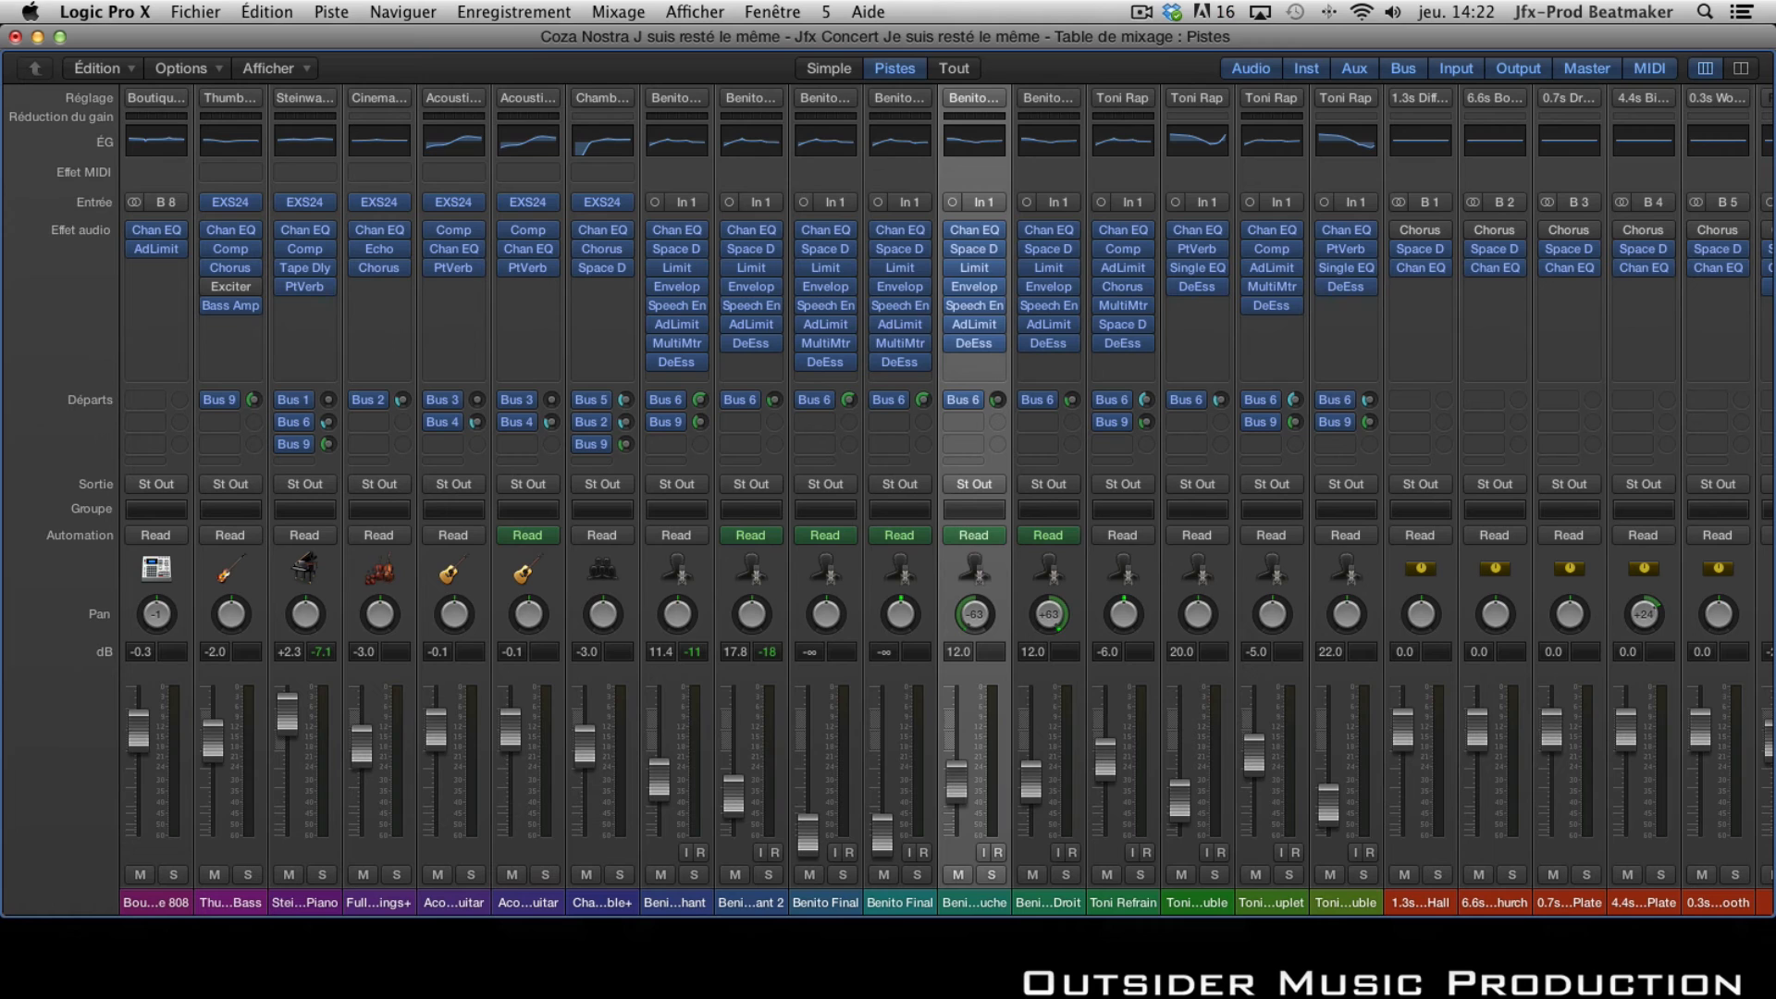
# Close the project without saving its changes
pyautogui.click(16, 39)
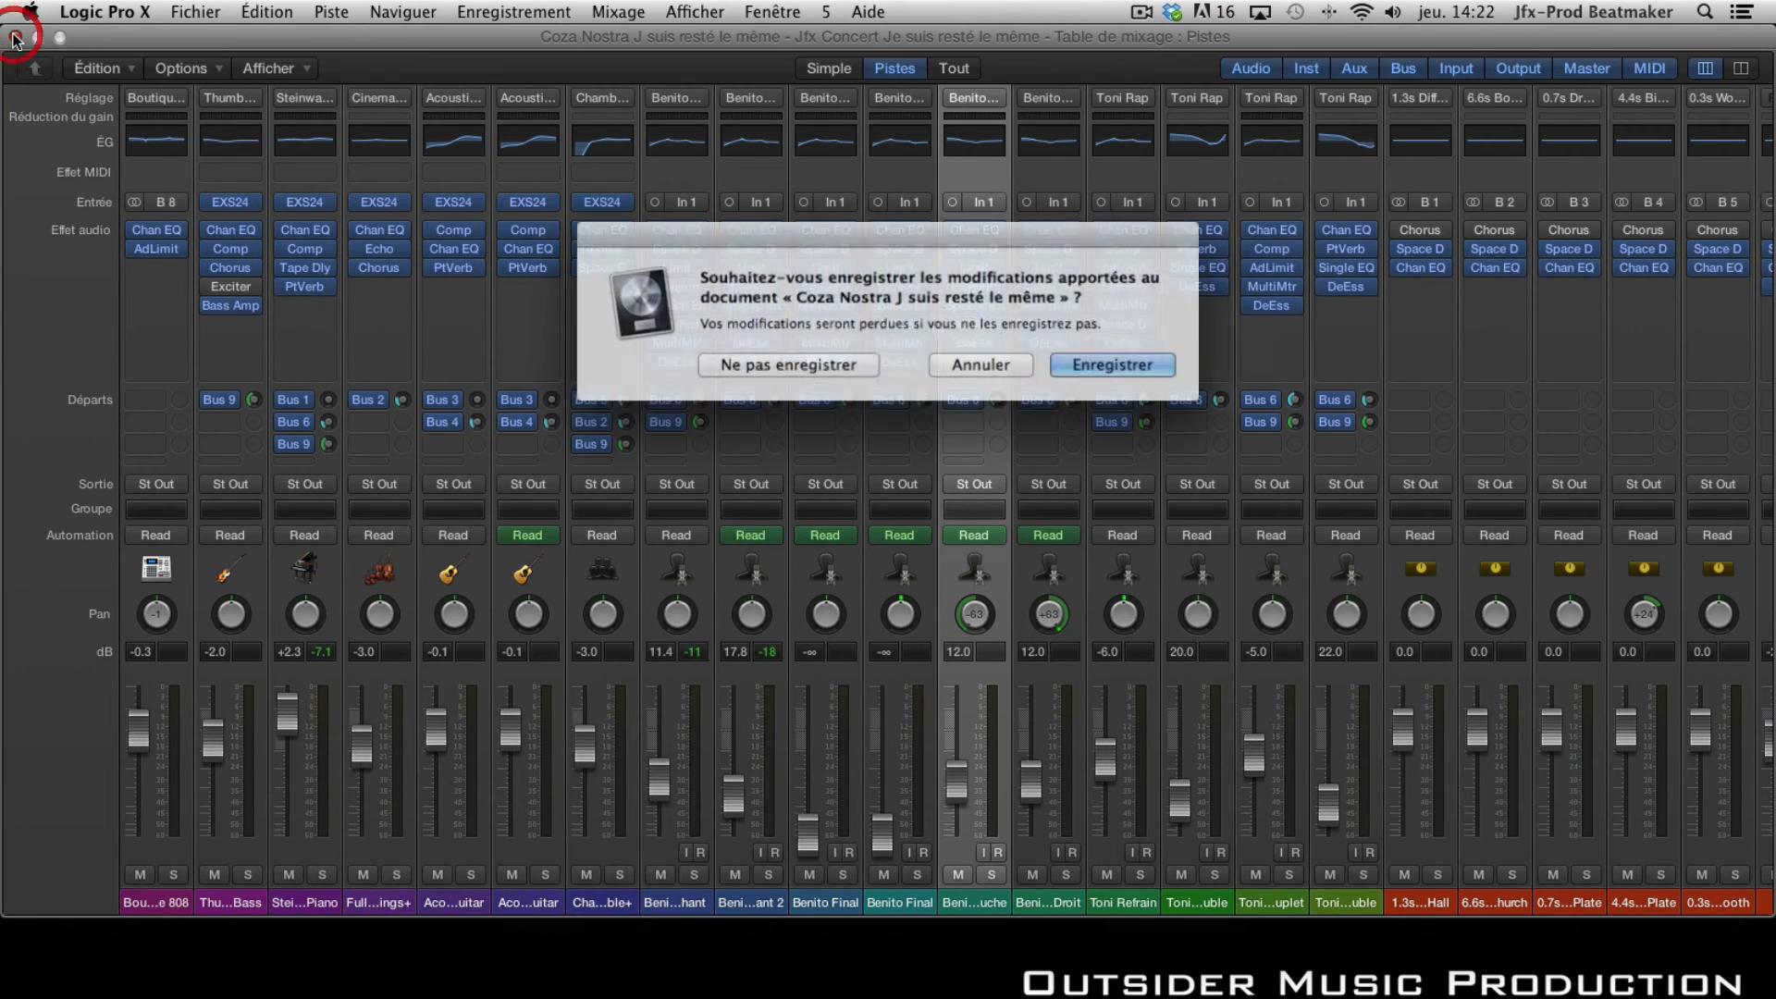
pyautogui.click(831, 362)
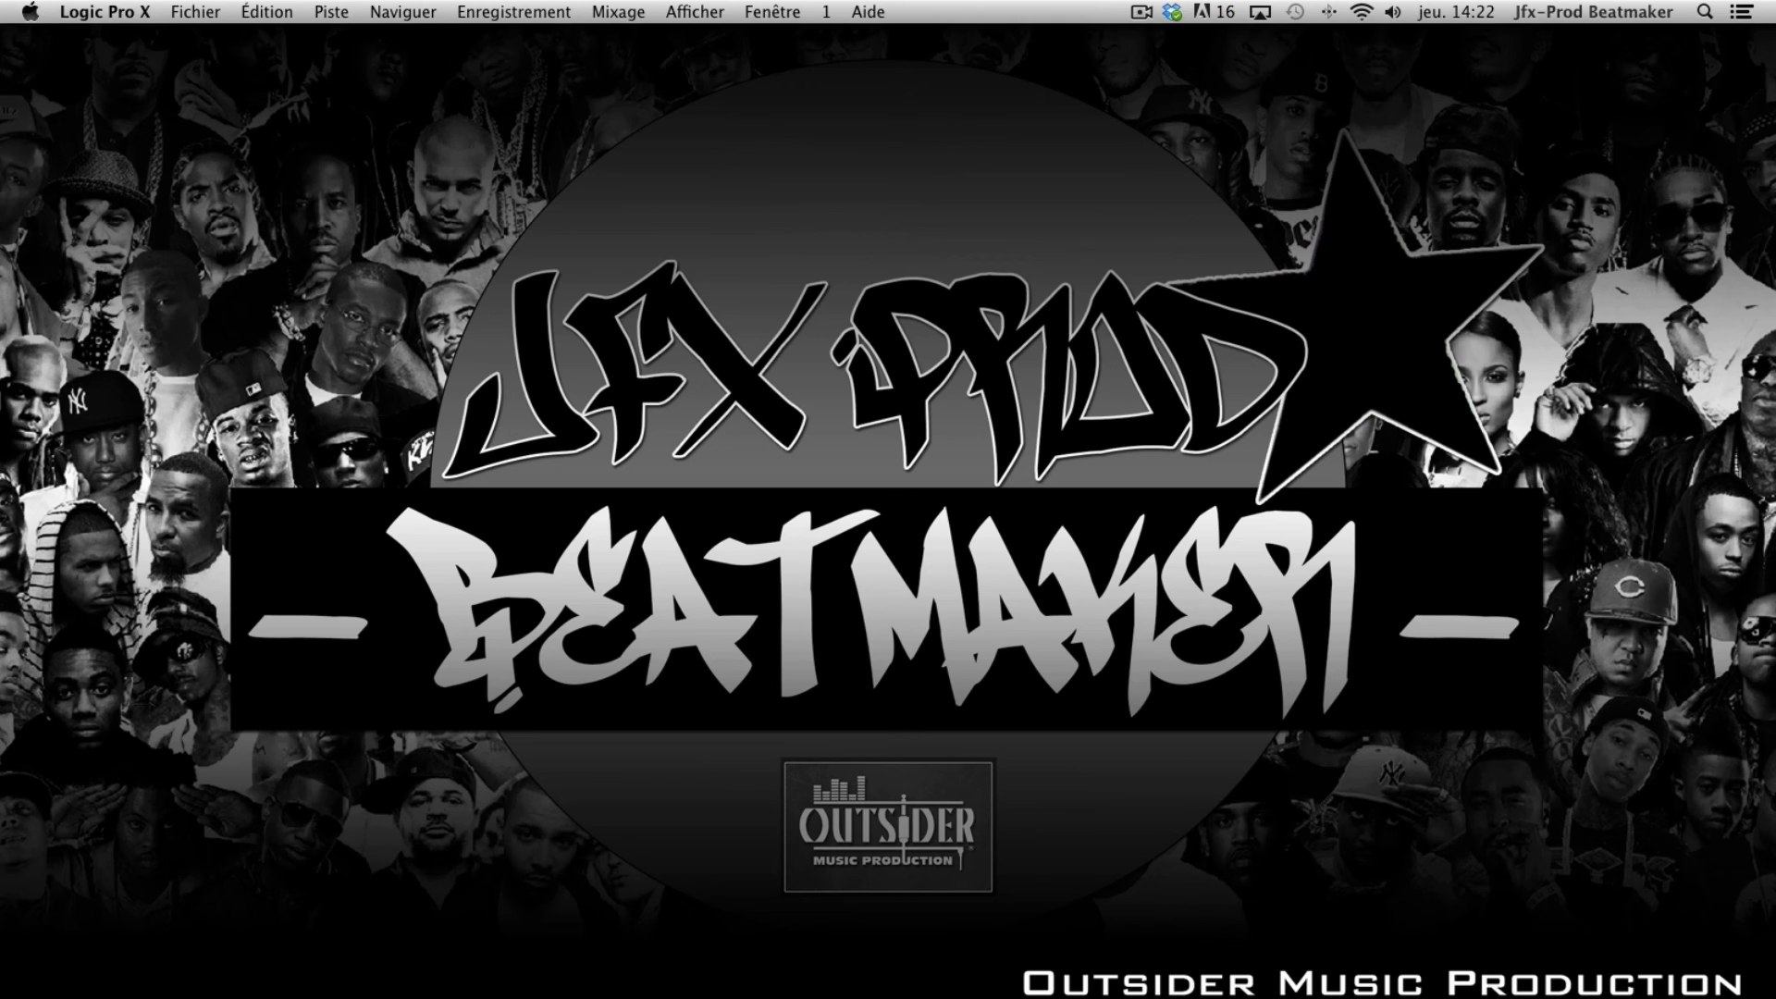
# Switch to Safari, open the associated OutsiderMusicProd channel on YouTube, and go to its videos page
pyautogui.press('super+Tab')
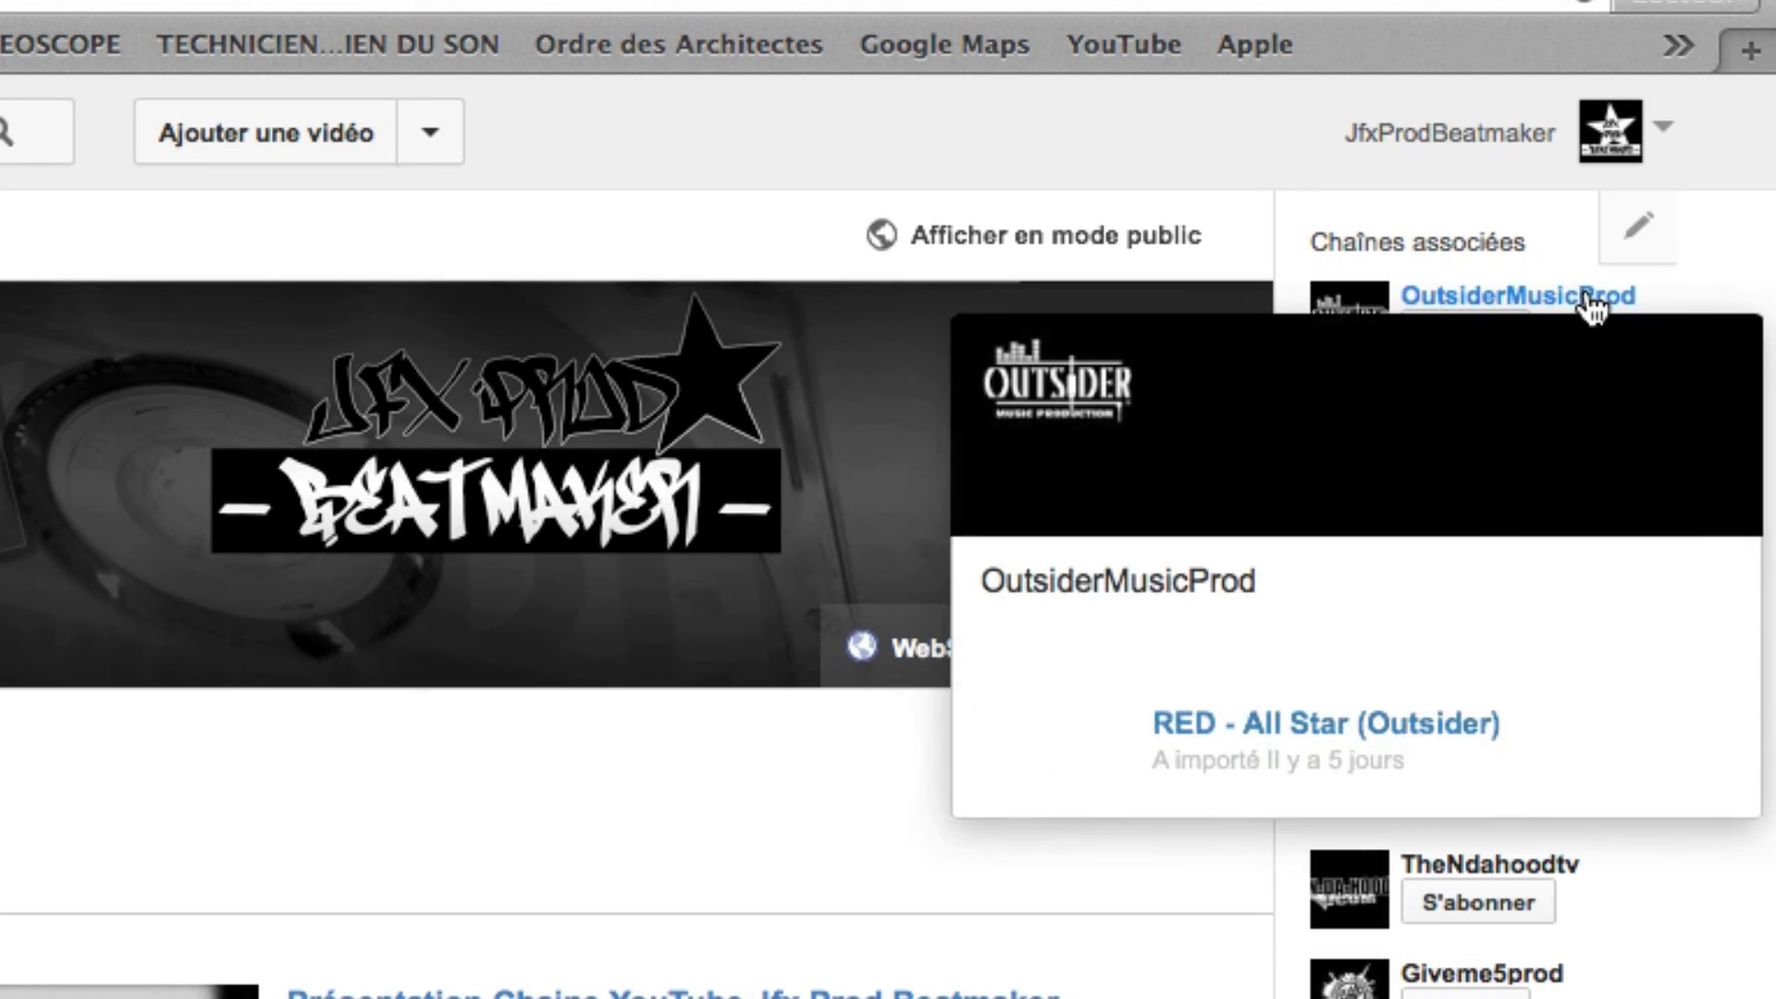
pyautogui.click(1591, 306)
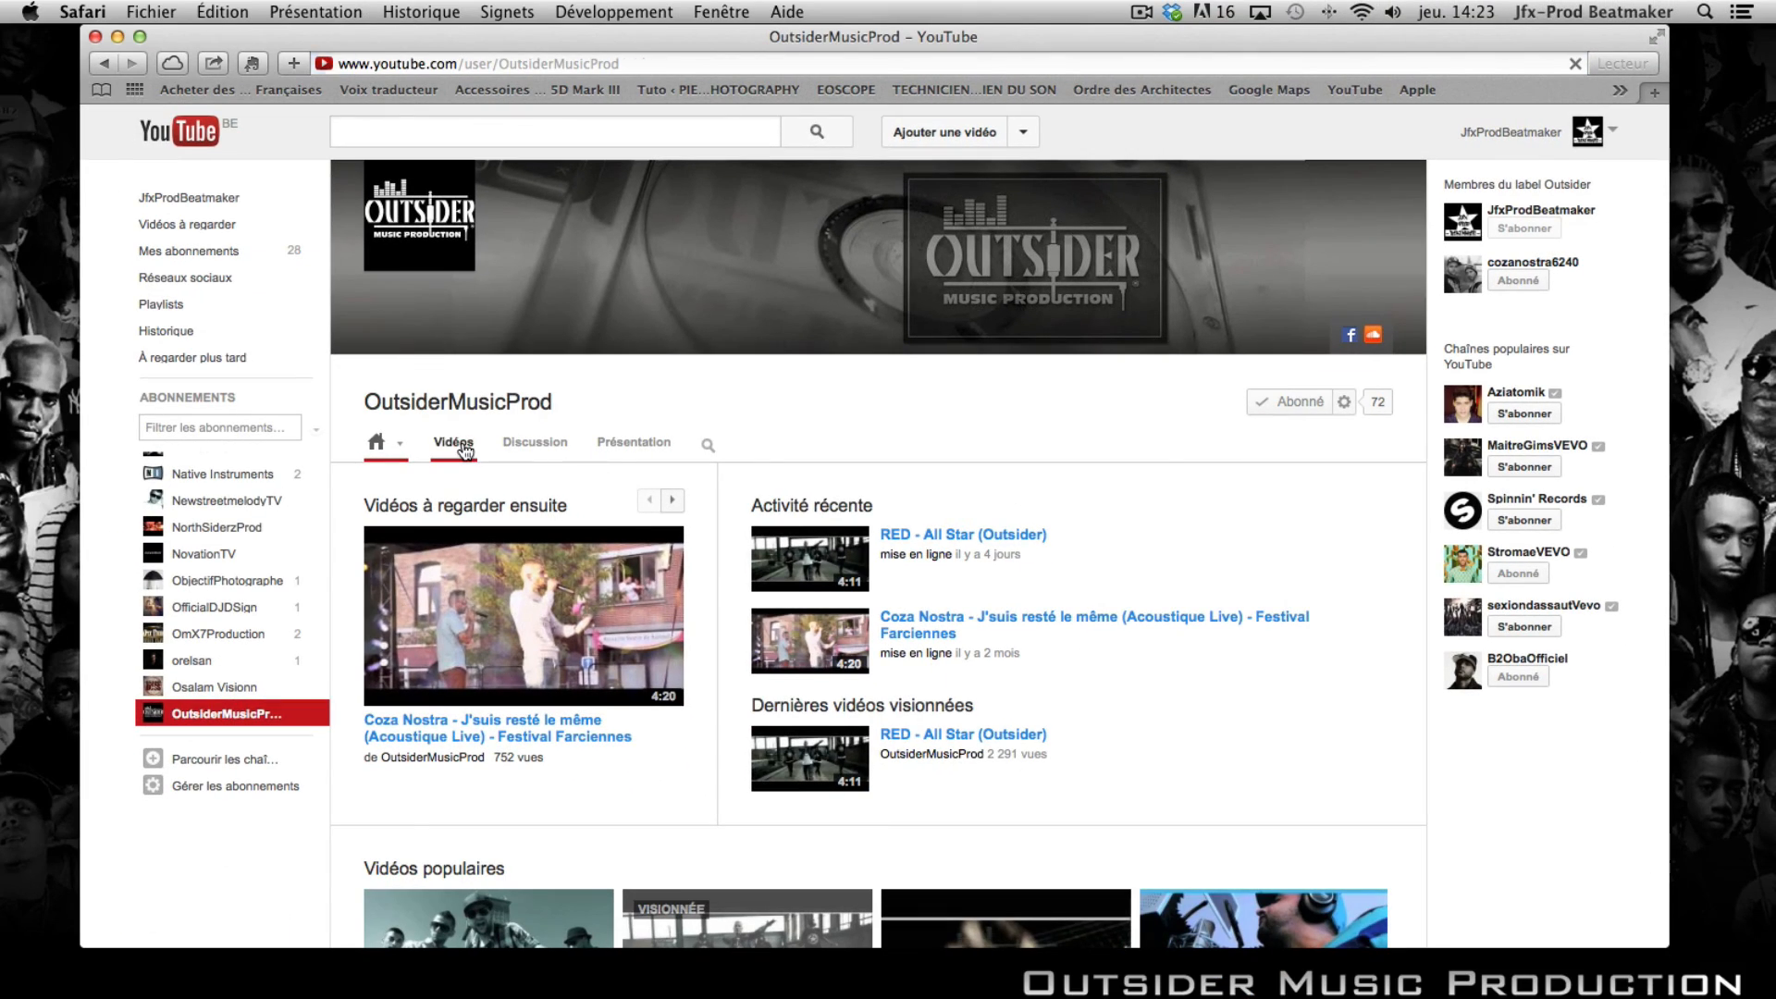
pyautogui.click(465, 449)
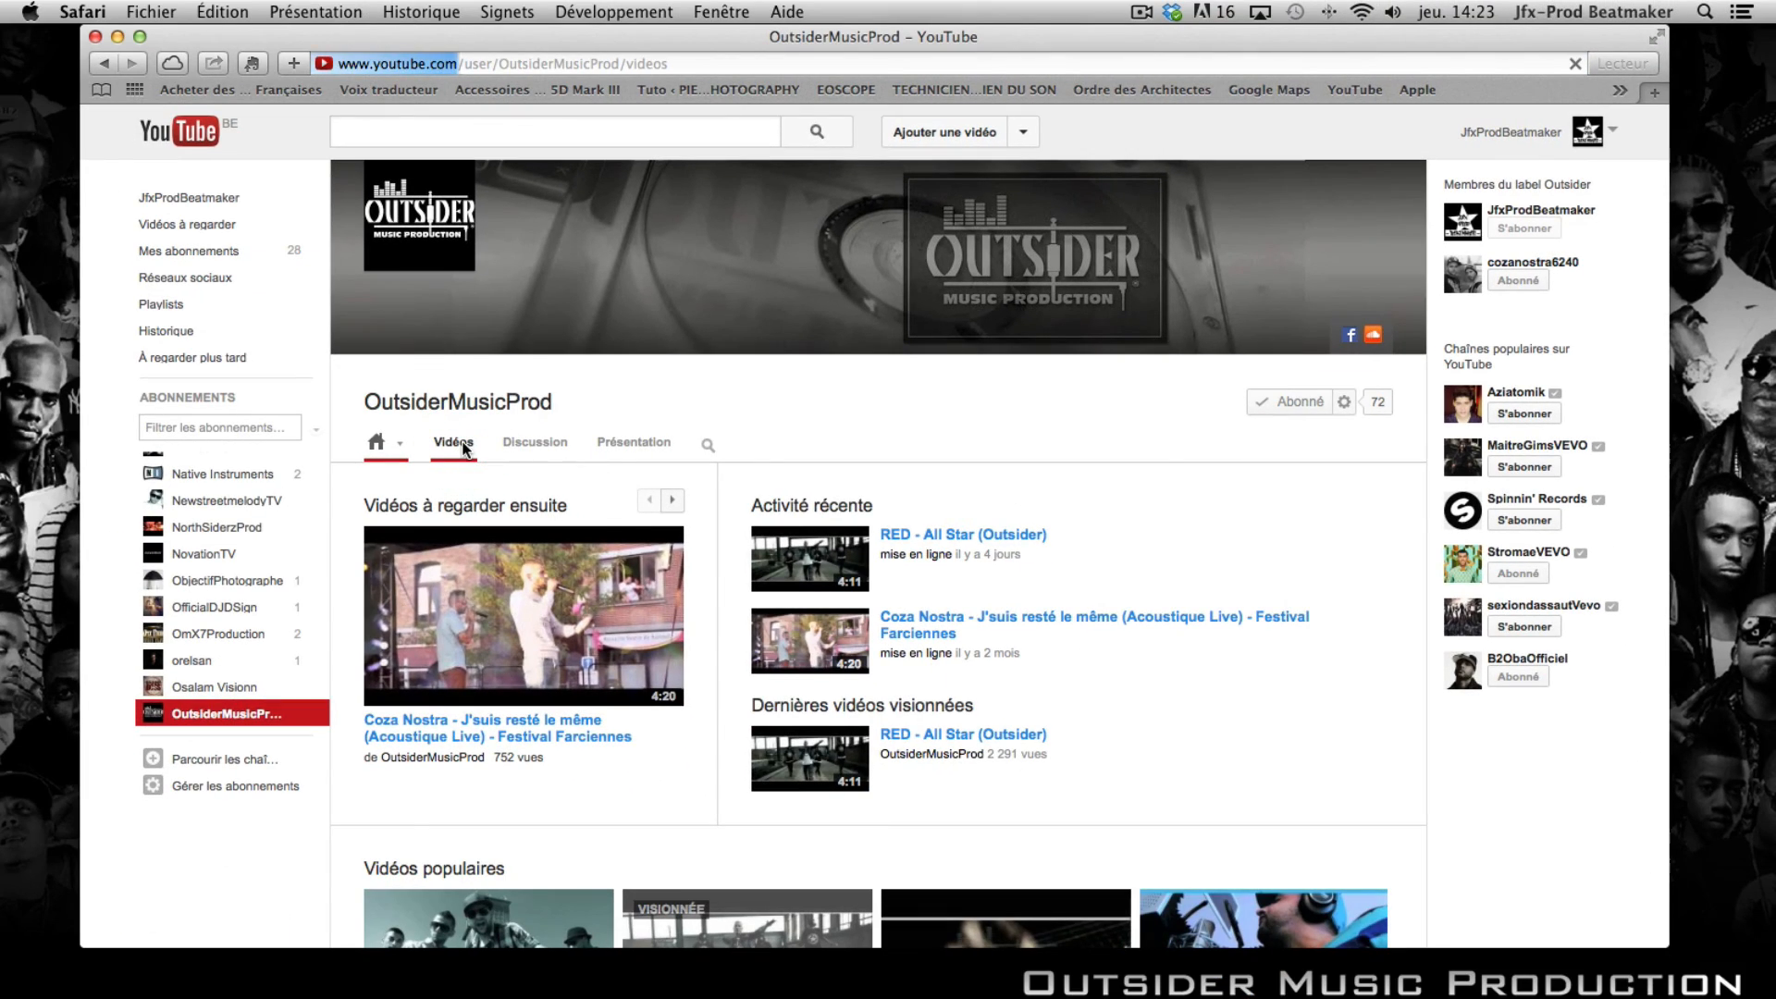